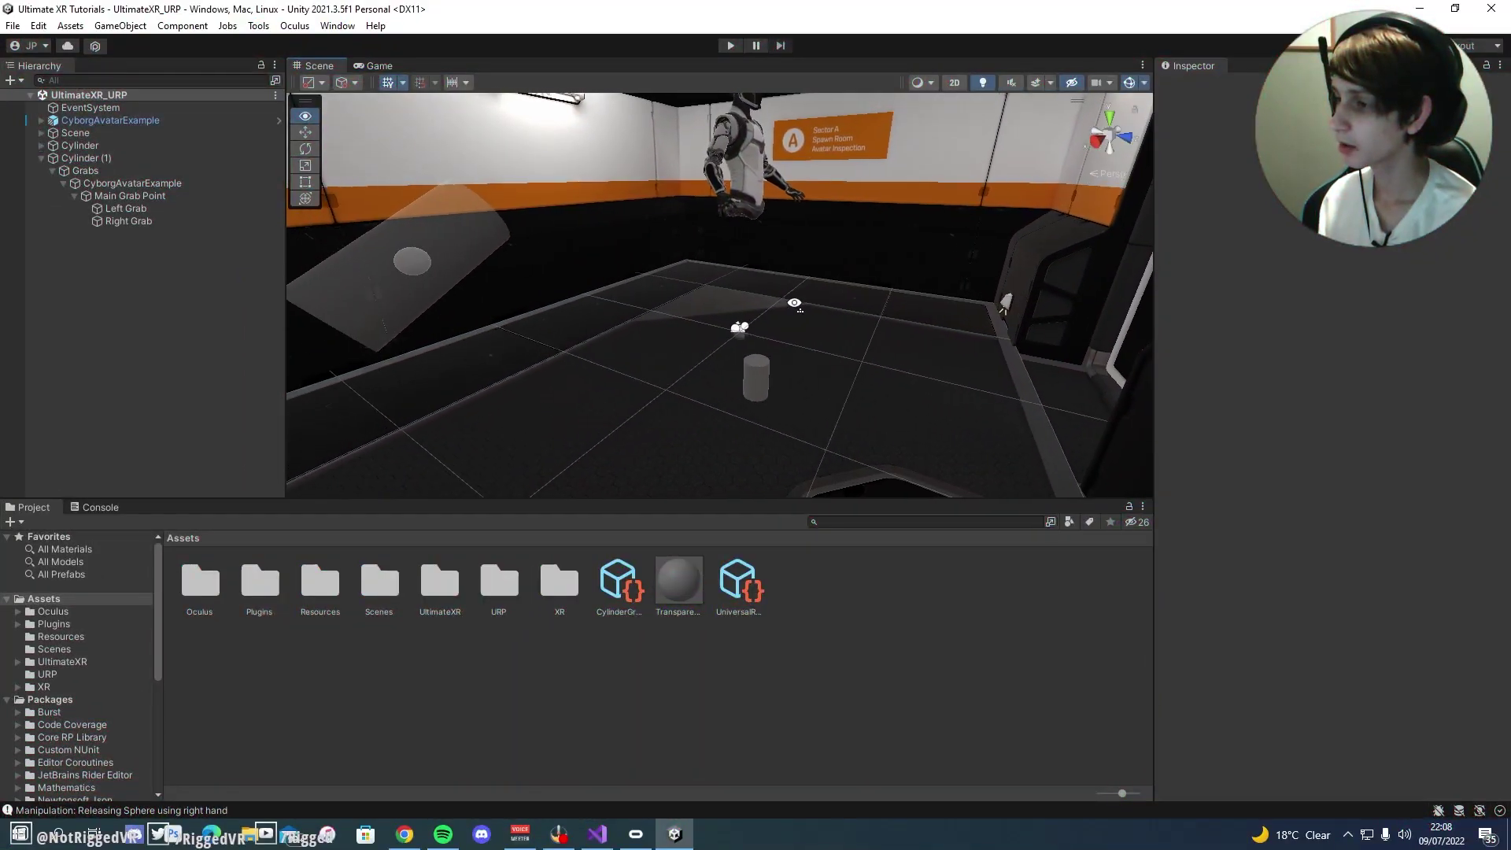
Step: Add a 3D capsule to the scene and enlarge the scene view area
right_click_drag(882, 305, 645, 355)
right_click(142, 357)
mouse_move(319, 556)
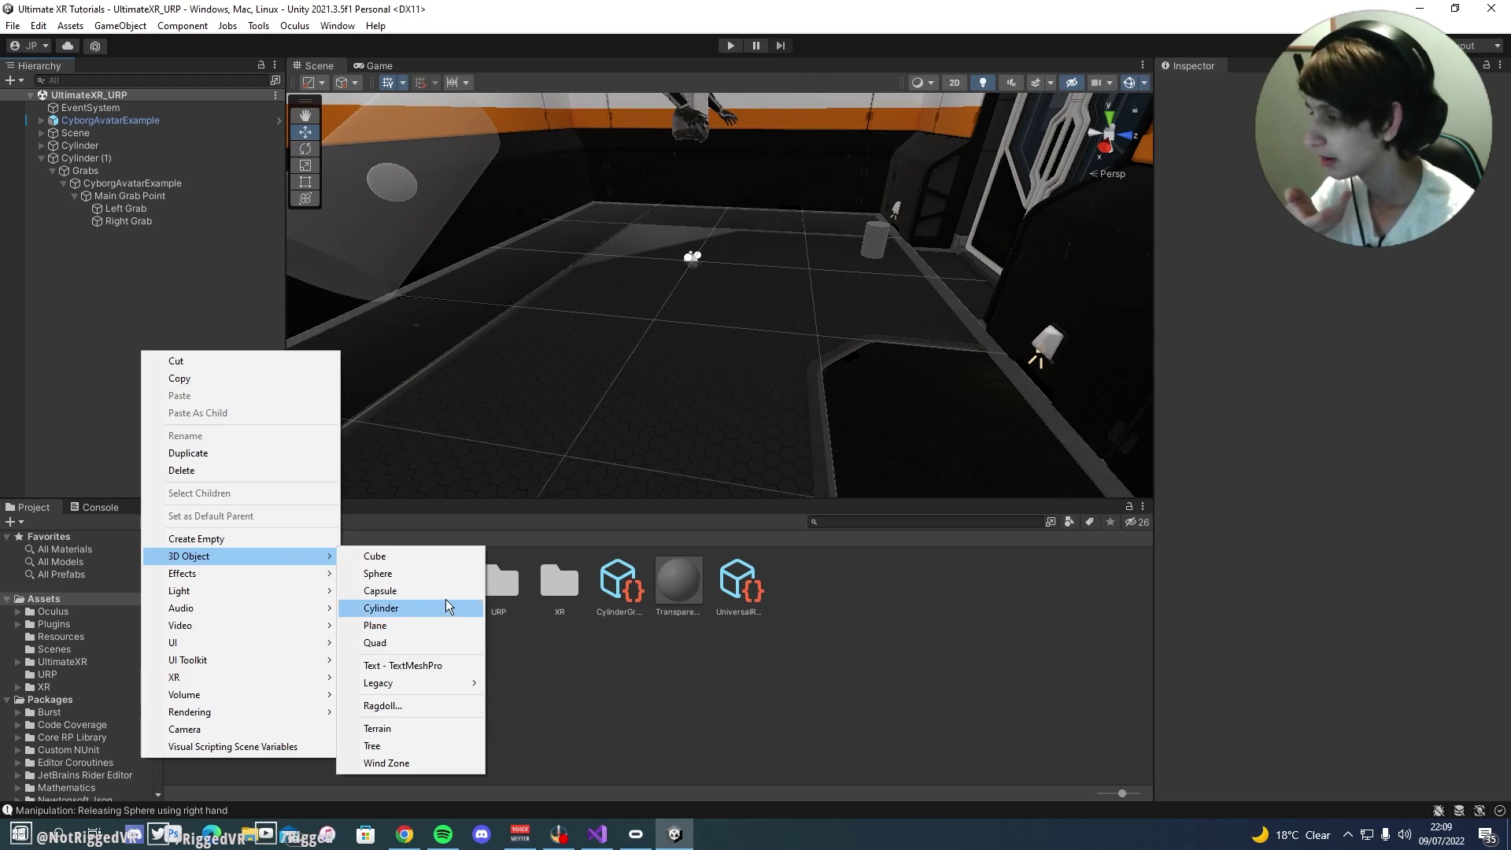
left_click(446, 597)
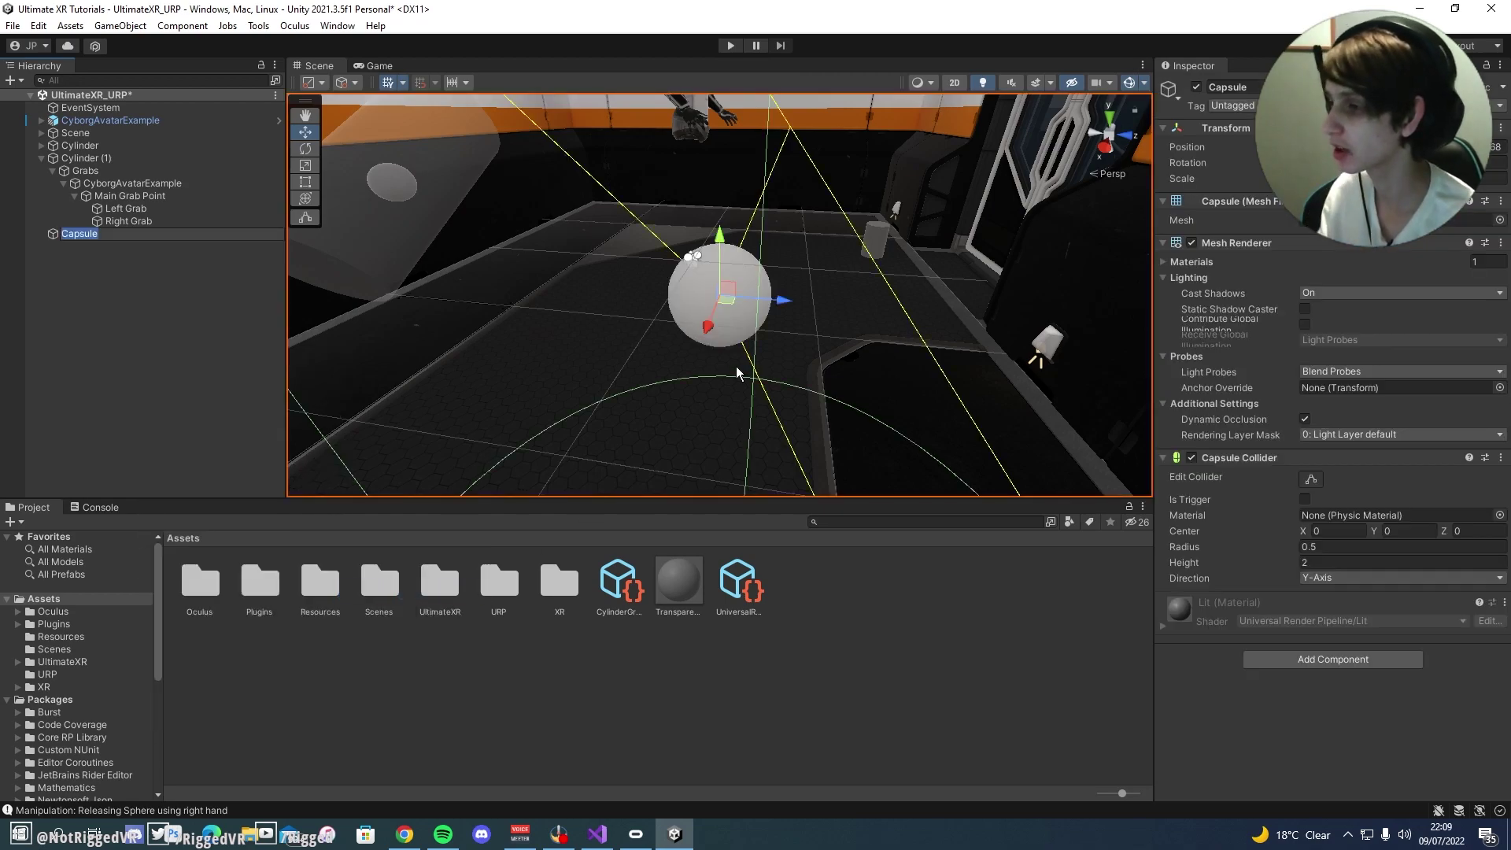
right_click_drag(735, 366, 758, 229)
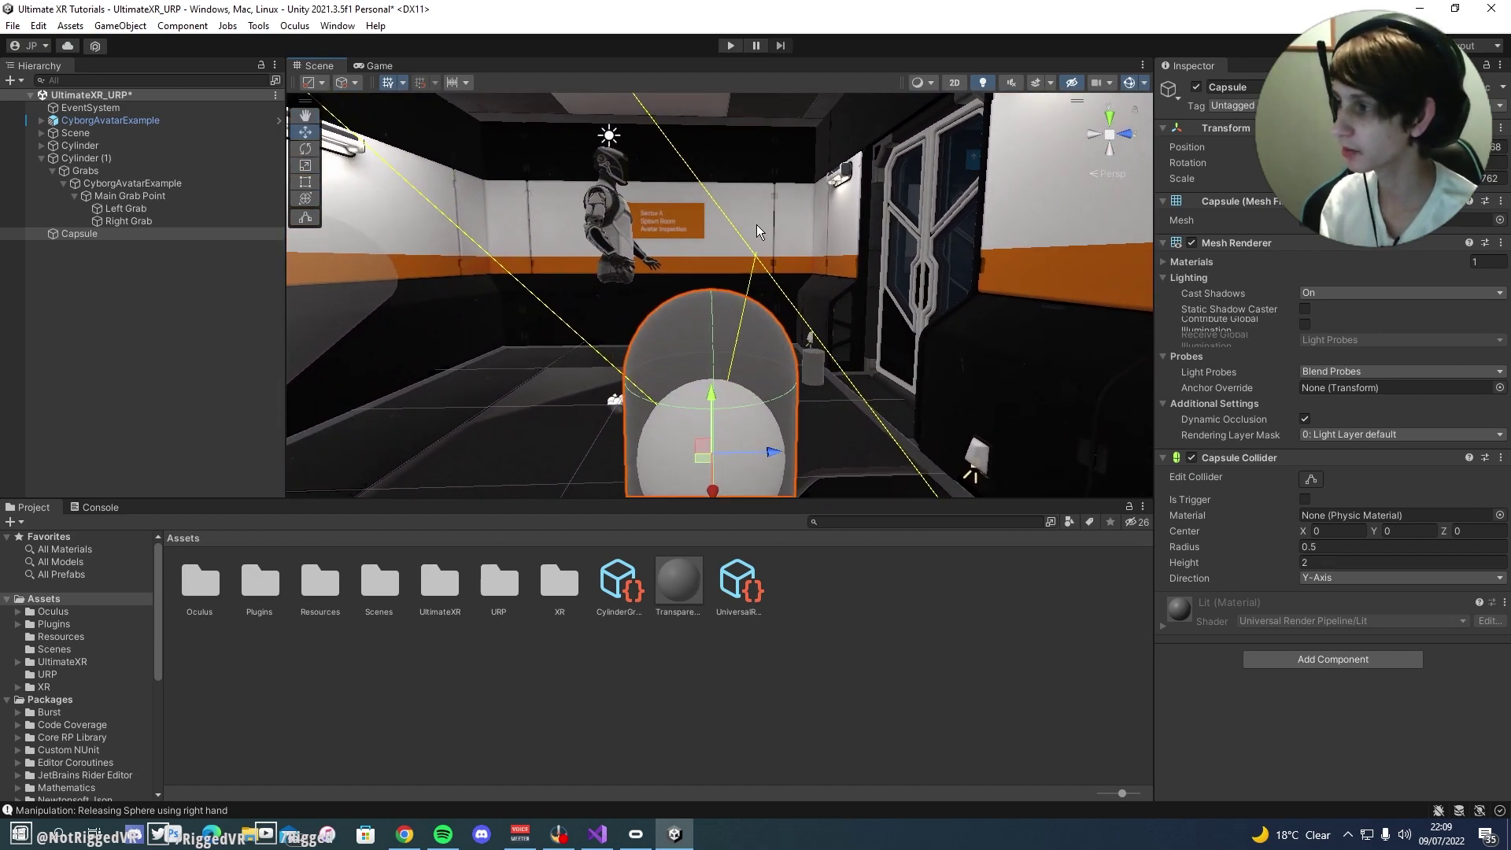
left_click_drag(266, 271, 243, 271)
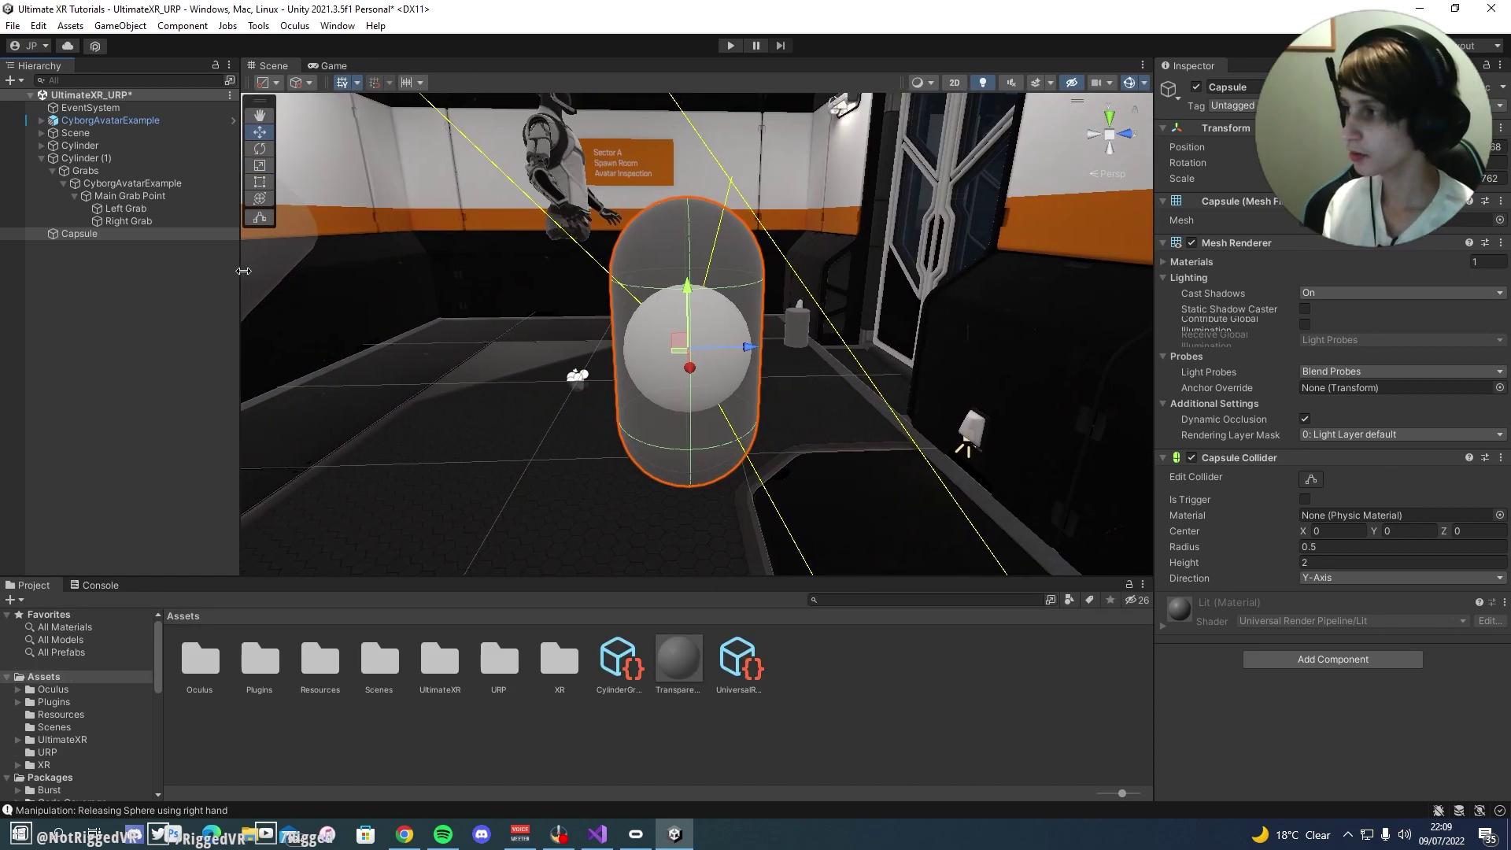
mouse_move(244, 270)
right_mouse_down()
mouse_move(236, 240)
mouse_move(238, 259)
right_mouse_up()
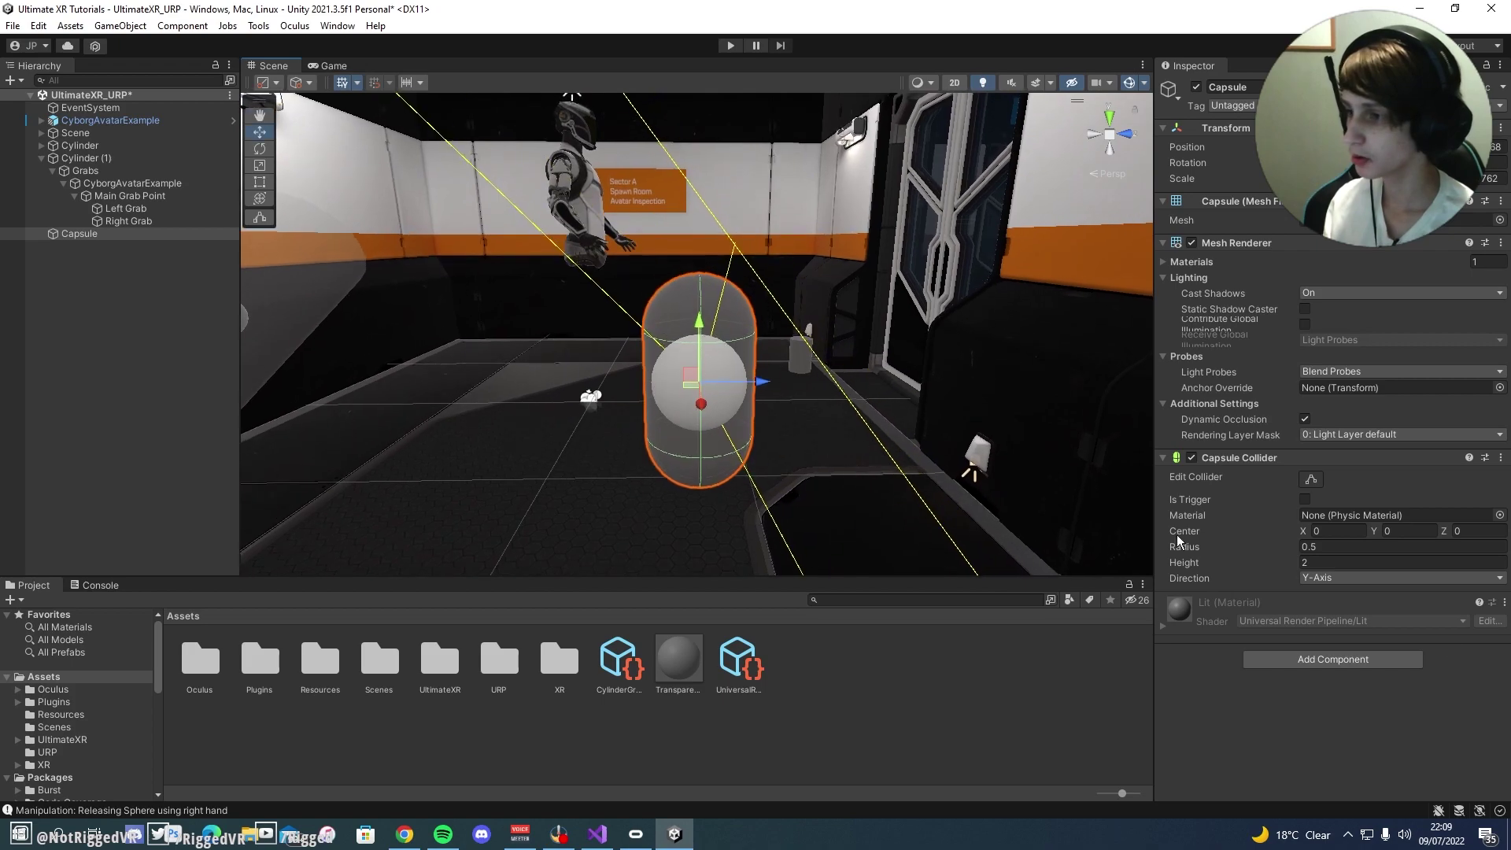
Step: Add the Uxr Grabbable Object component to the capsule
left_click(1387, 664)
type("uxr grabbab")
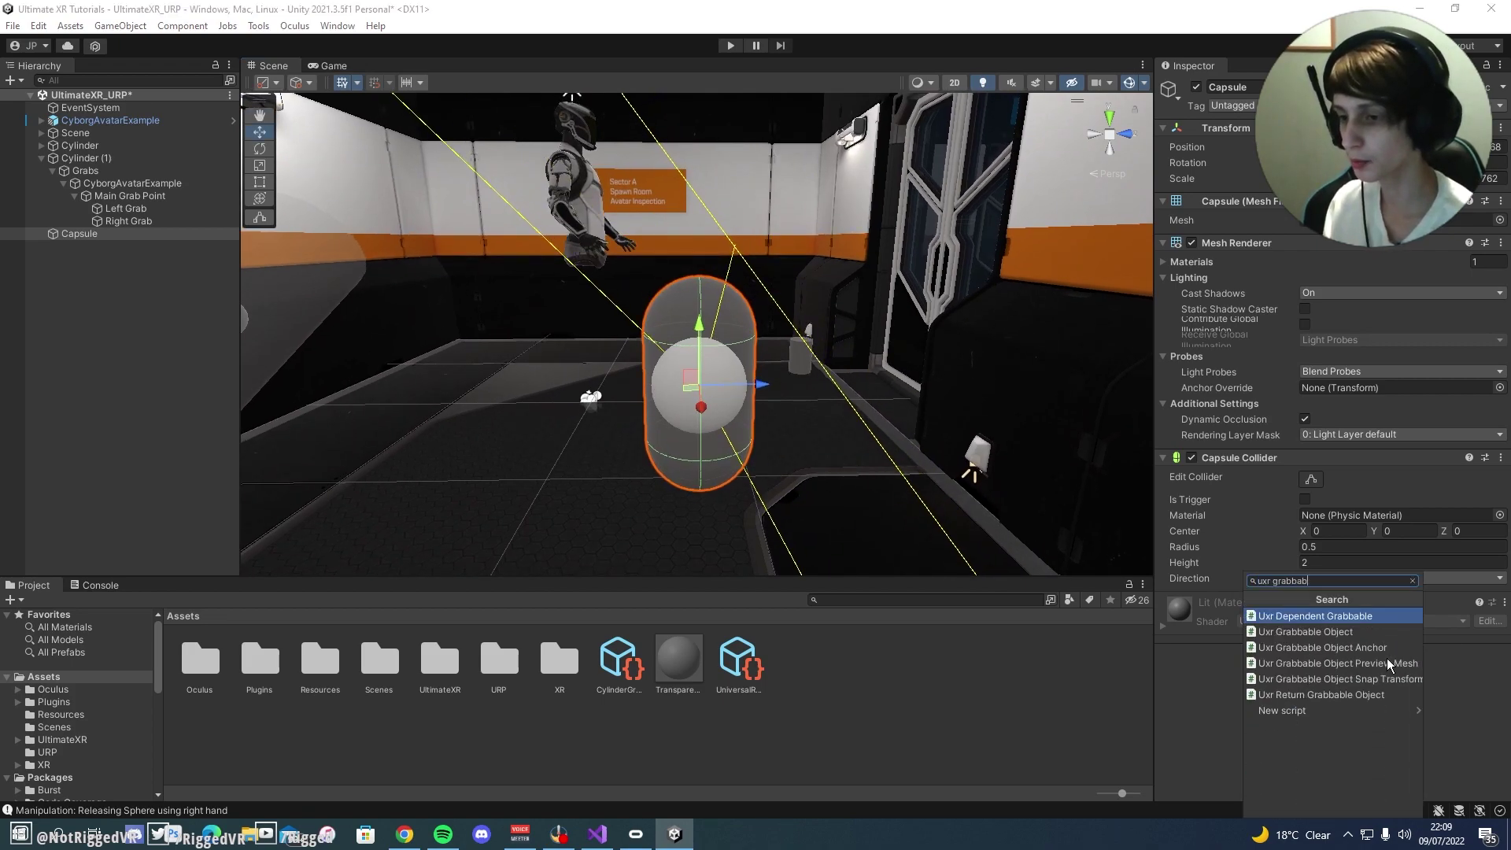
key("Down")
key("Return")
Step: Register CyborgAvatarExample as the avatar for grips in the capsule's grabbable object component
scroll(1390, 665, "down", 4)
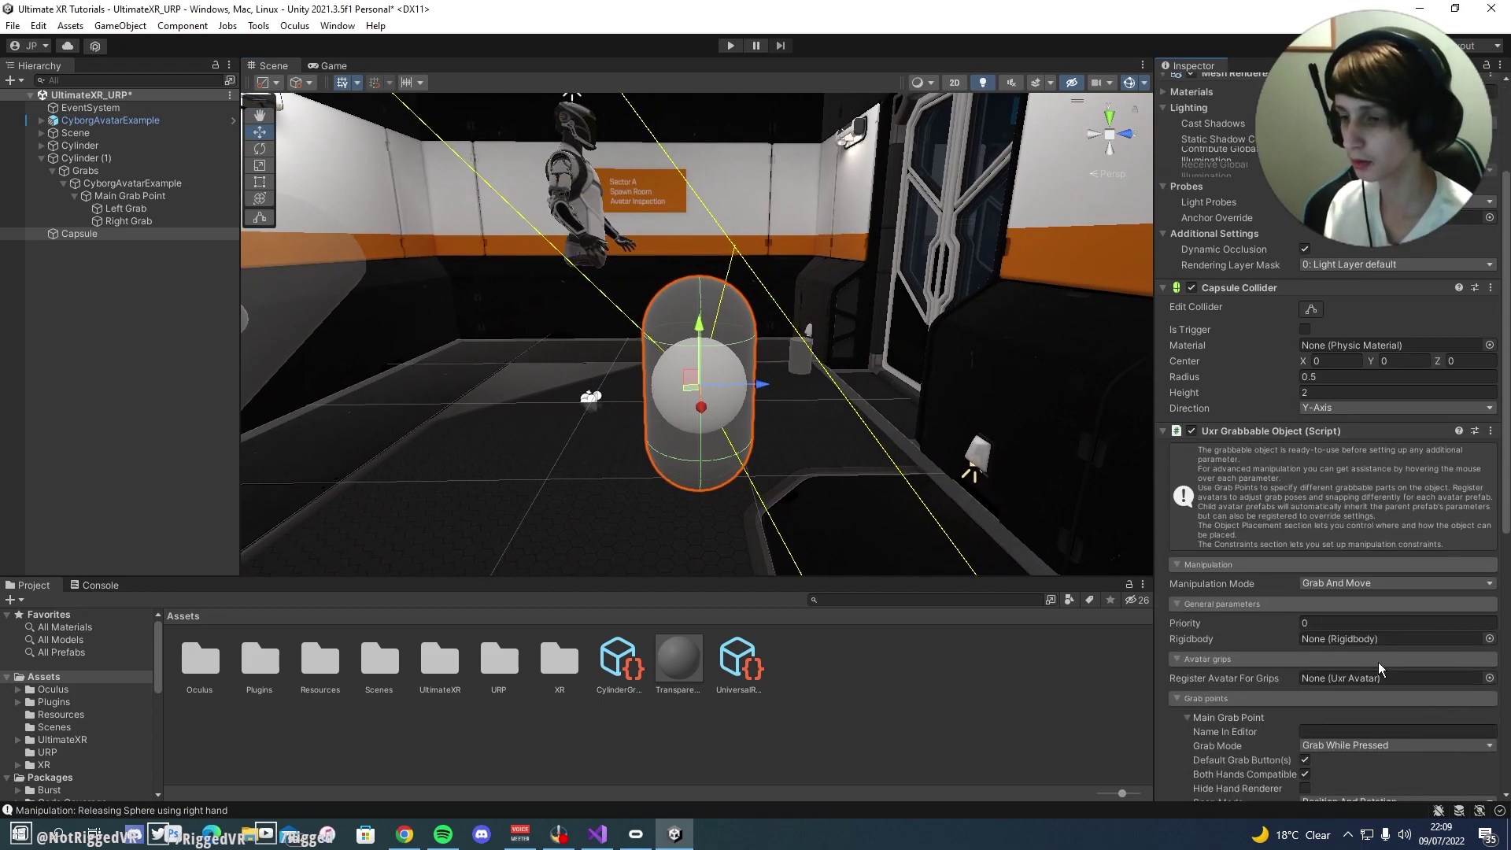
scroll(1380, 671, "down", 3)
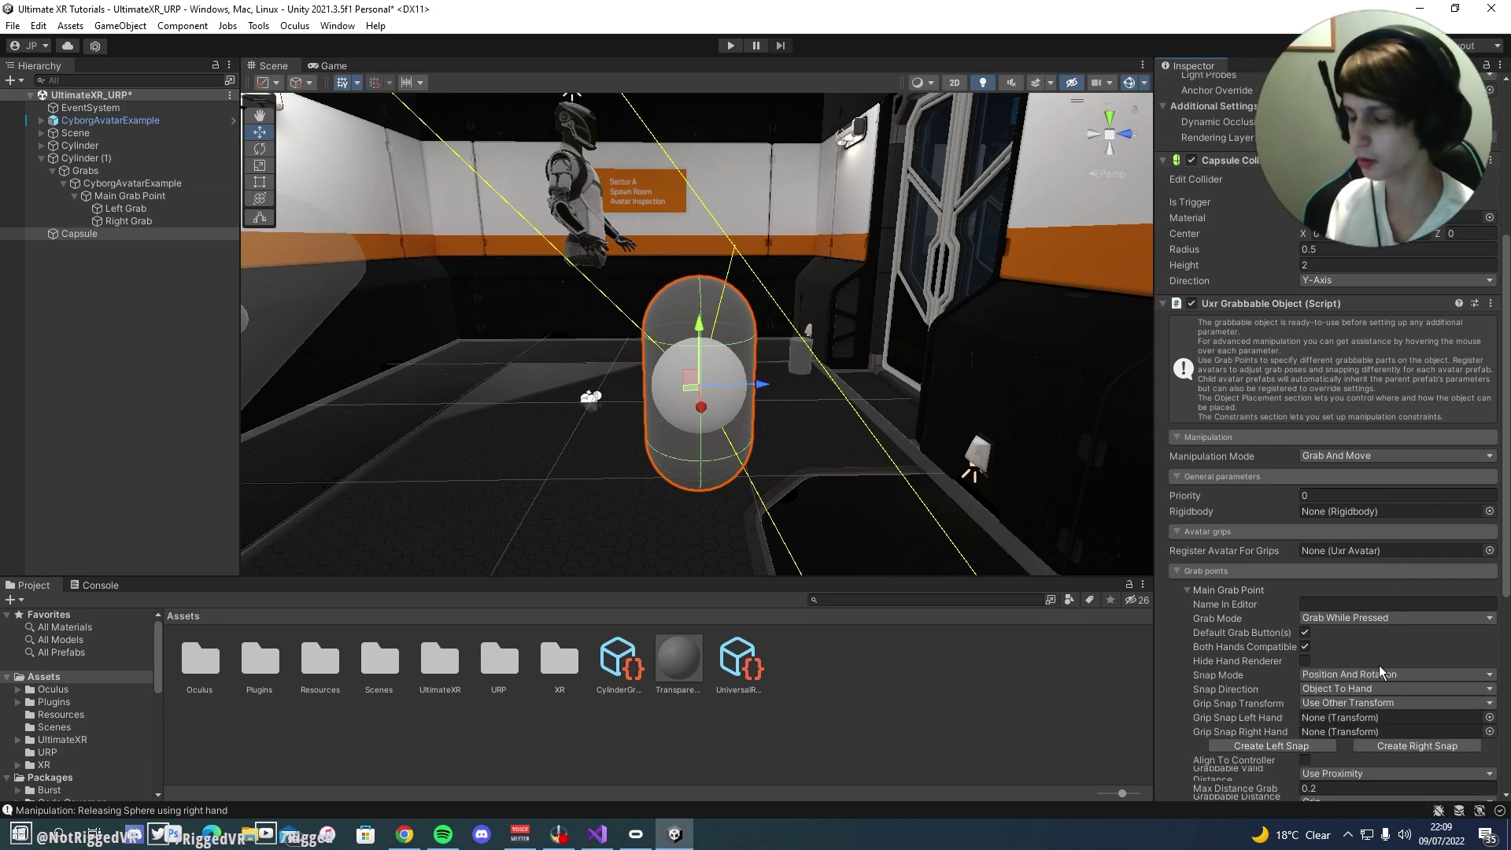
scroll(1381, 671, "down", 3)
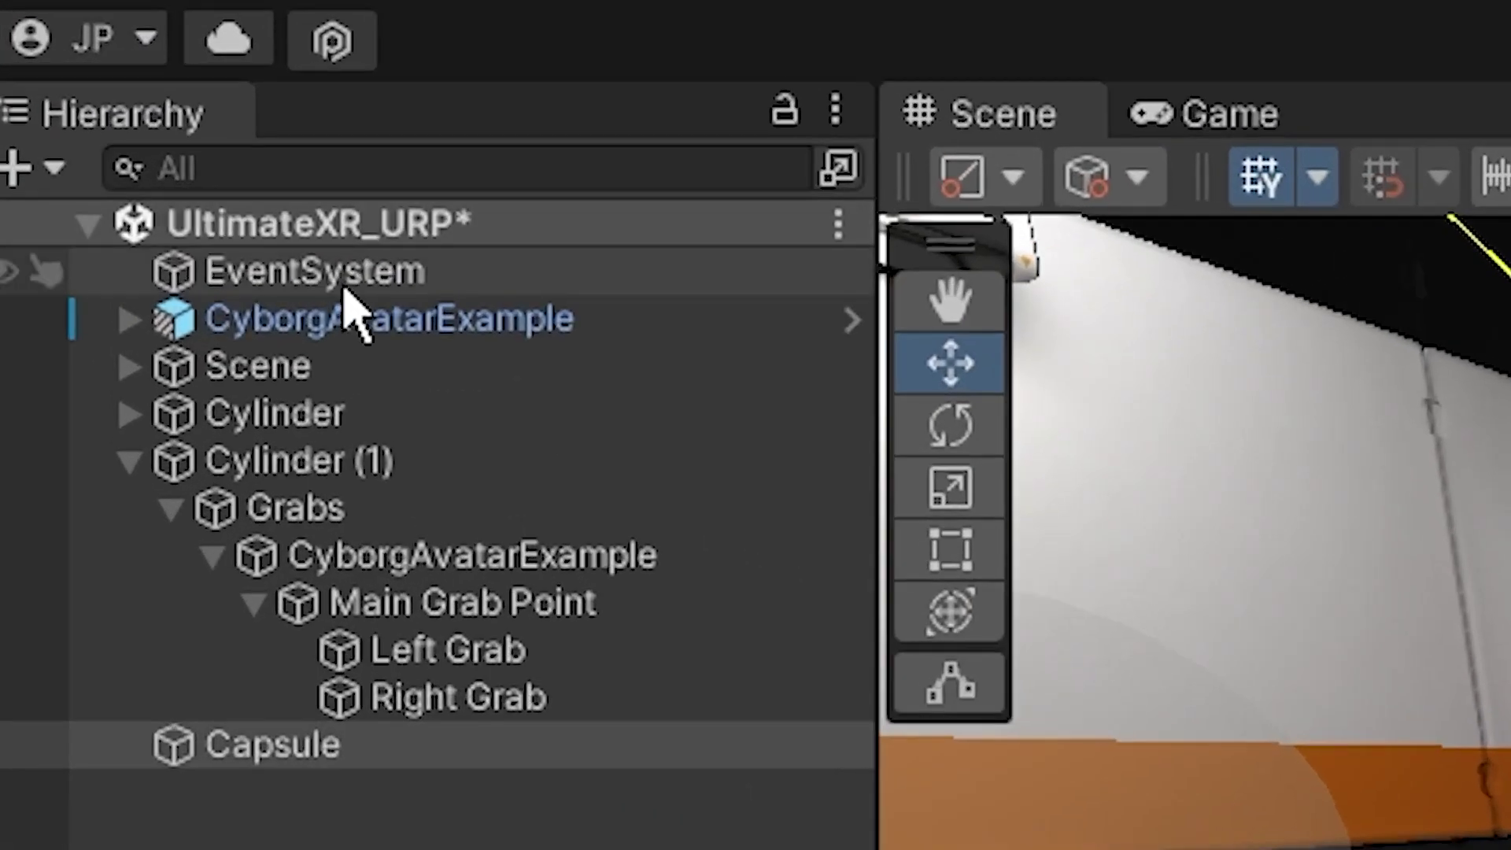
left_click_drag(99, 119, 1348, 425)
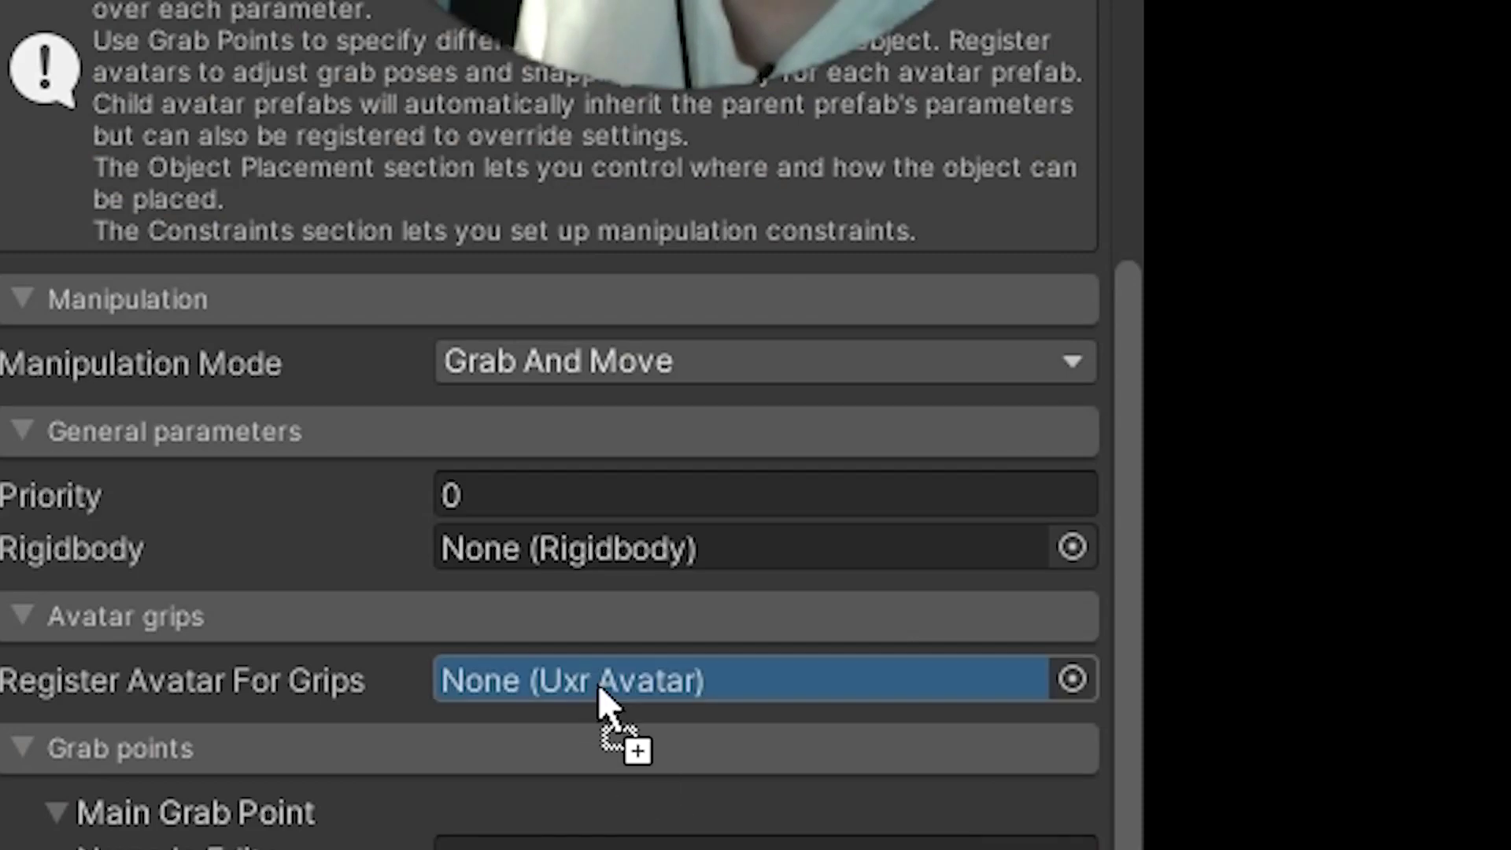
left_click_drag(602, 703, 602, 689)
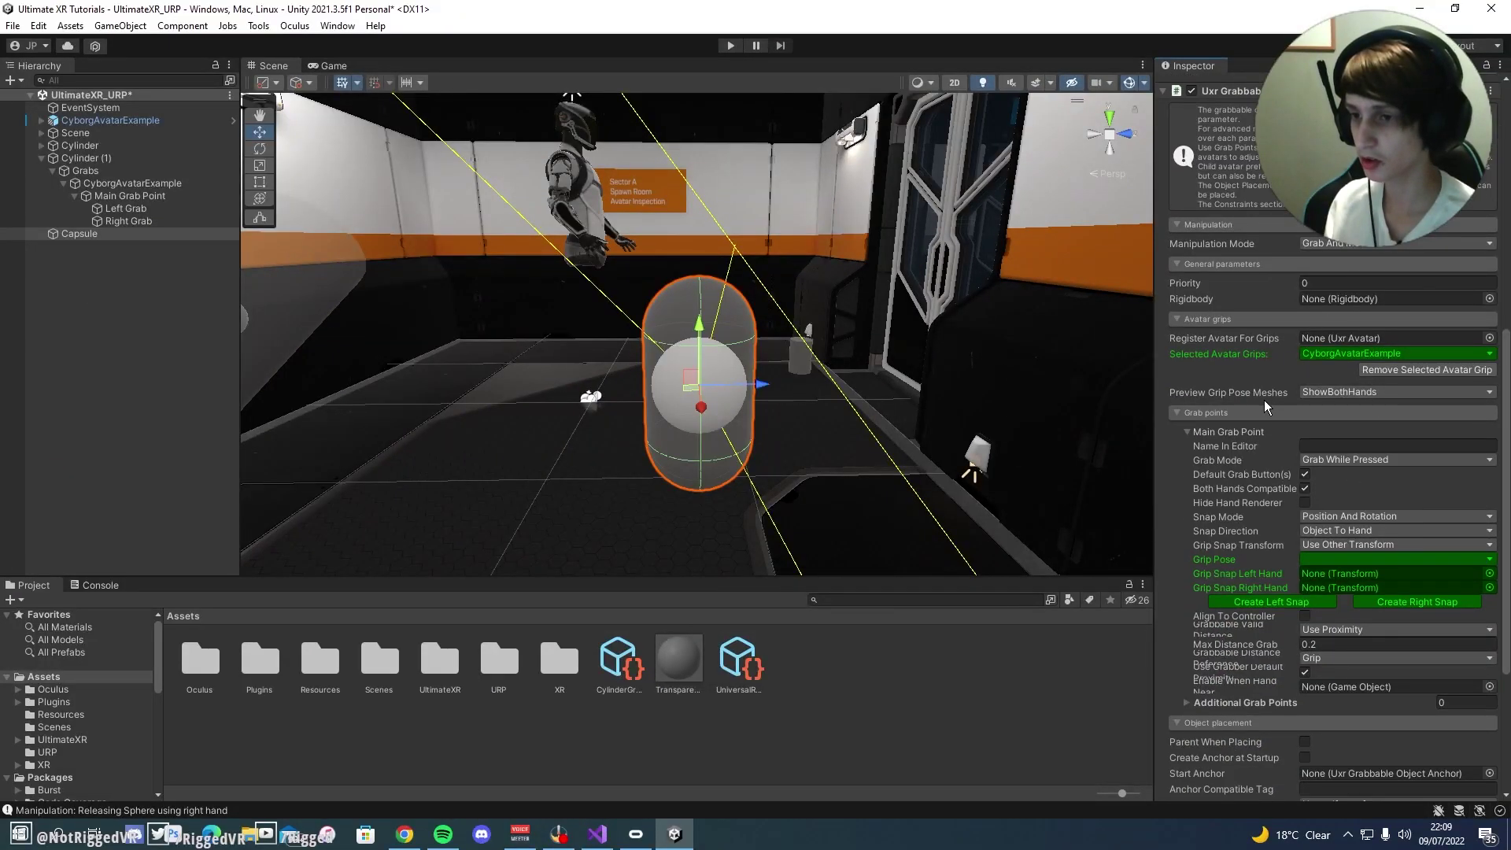
Step: Create the left and right grip snap transforms for the capsule's main grab point
scroll(1315, 488, "down", 1)
left_click(1328, 562)
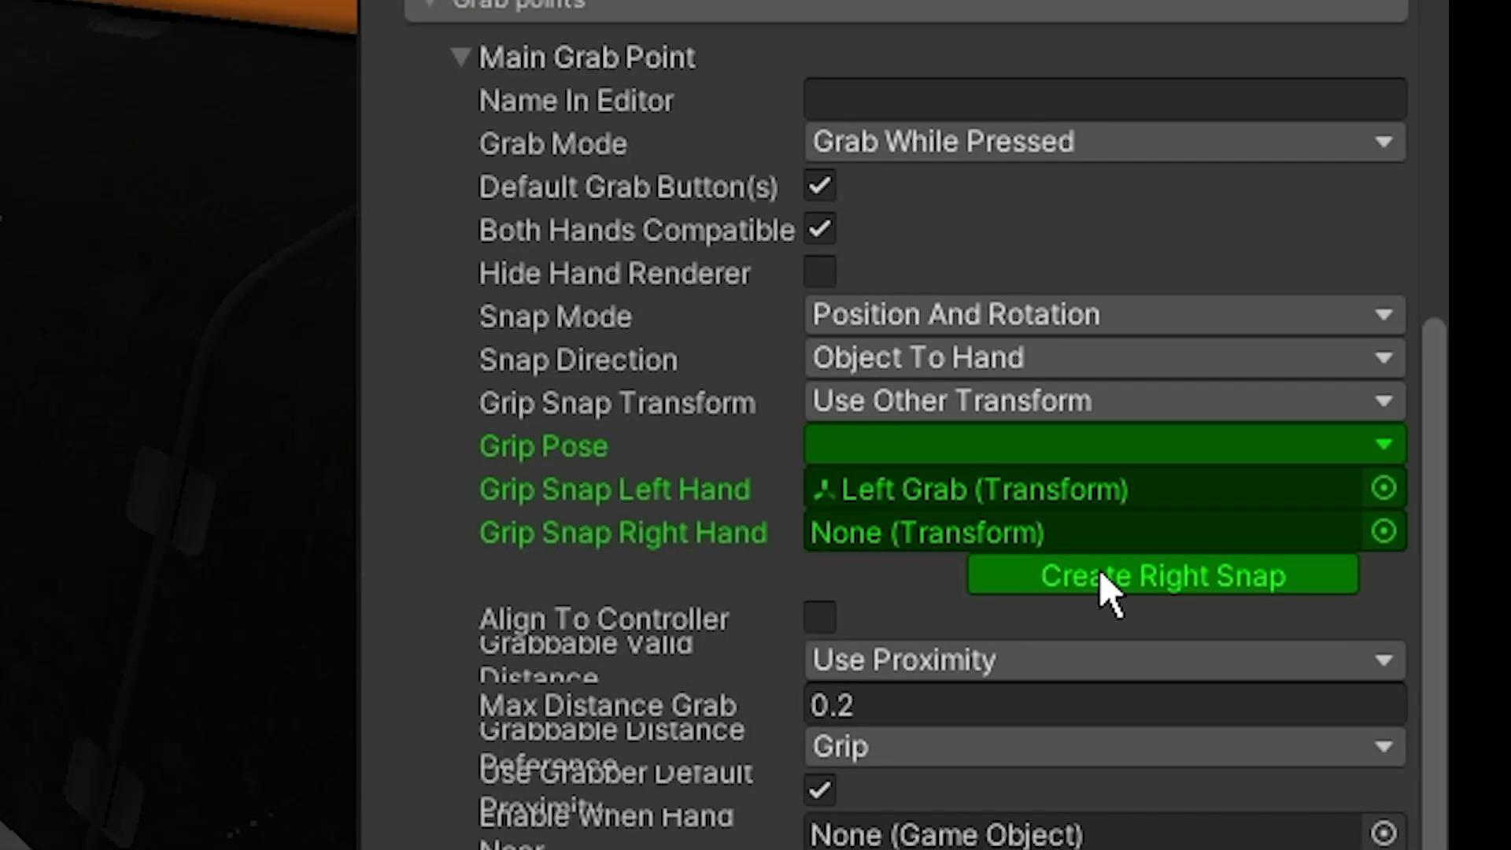
left_click(1106, 583)
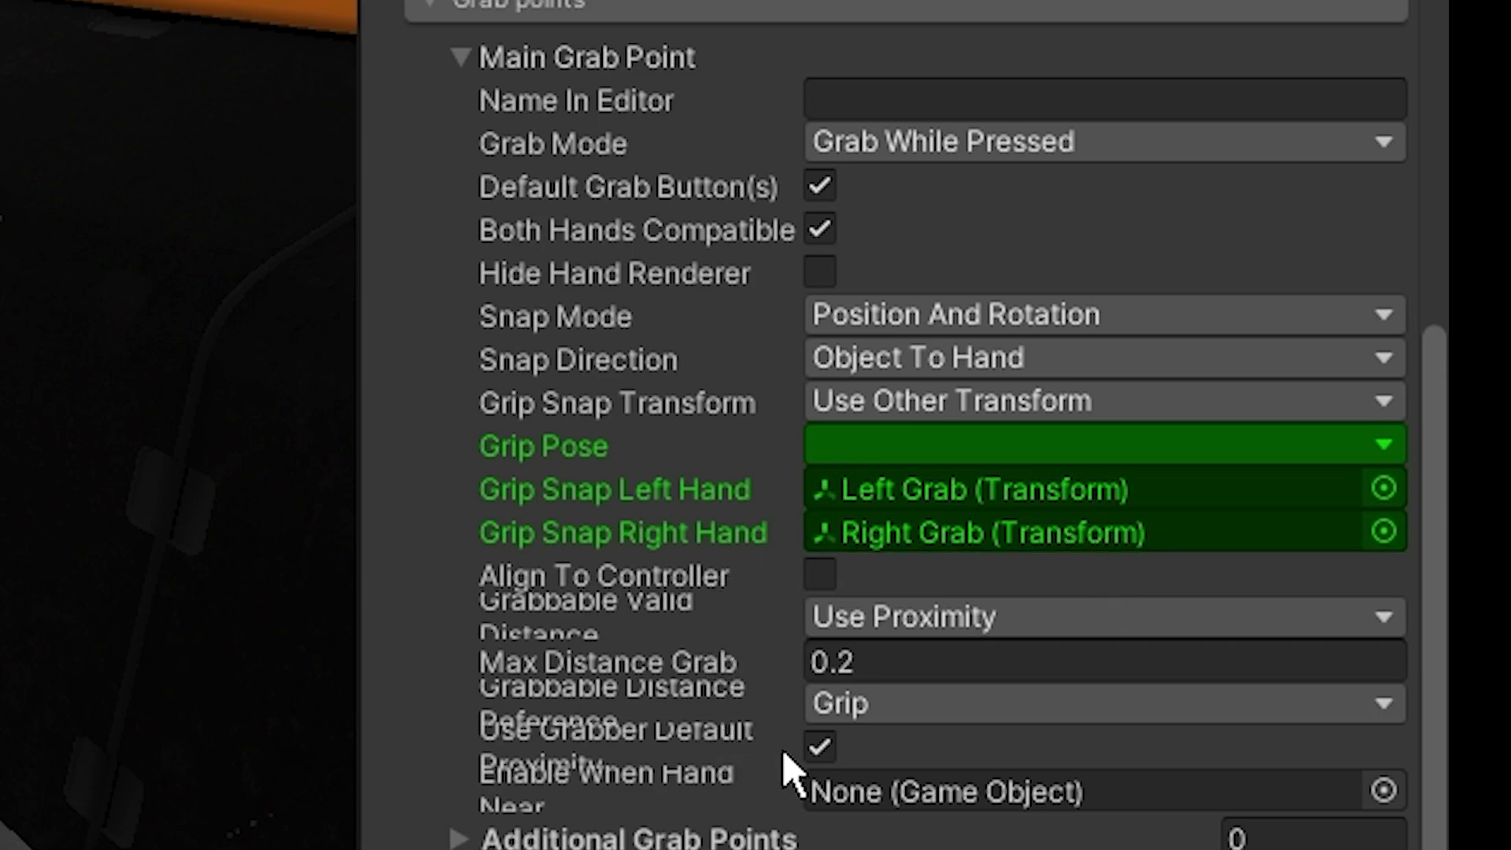
Step: Name the capsule's main grab point "Top Grab" in the editor
left_click(1202, 101)
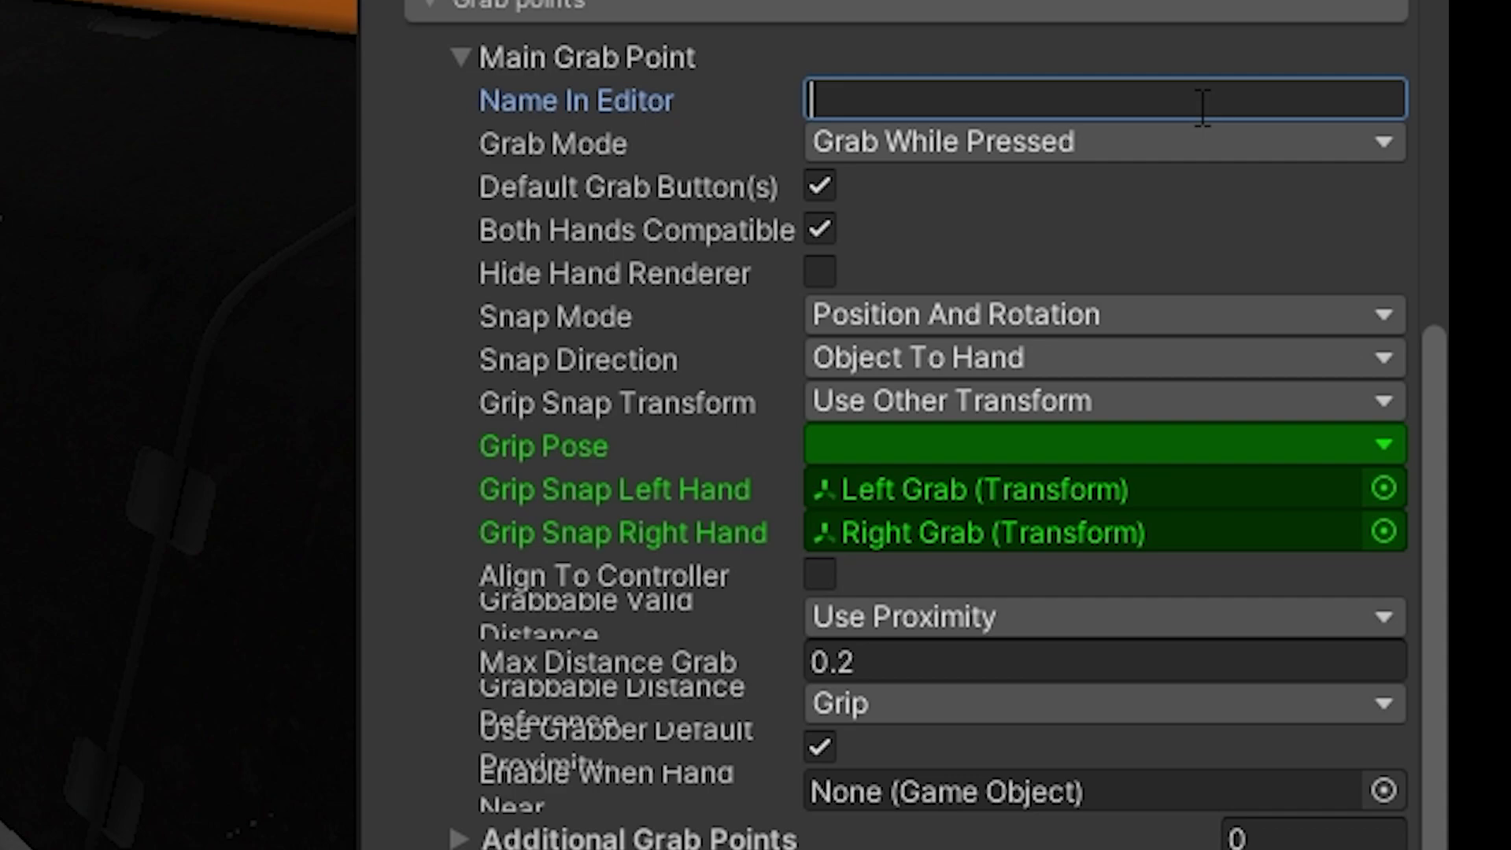
type("Top Grab")
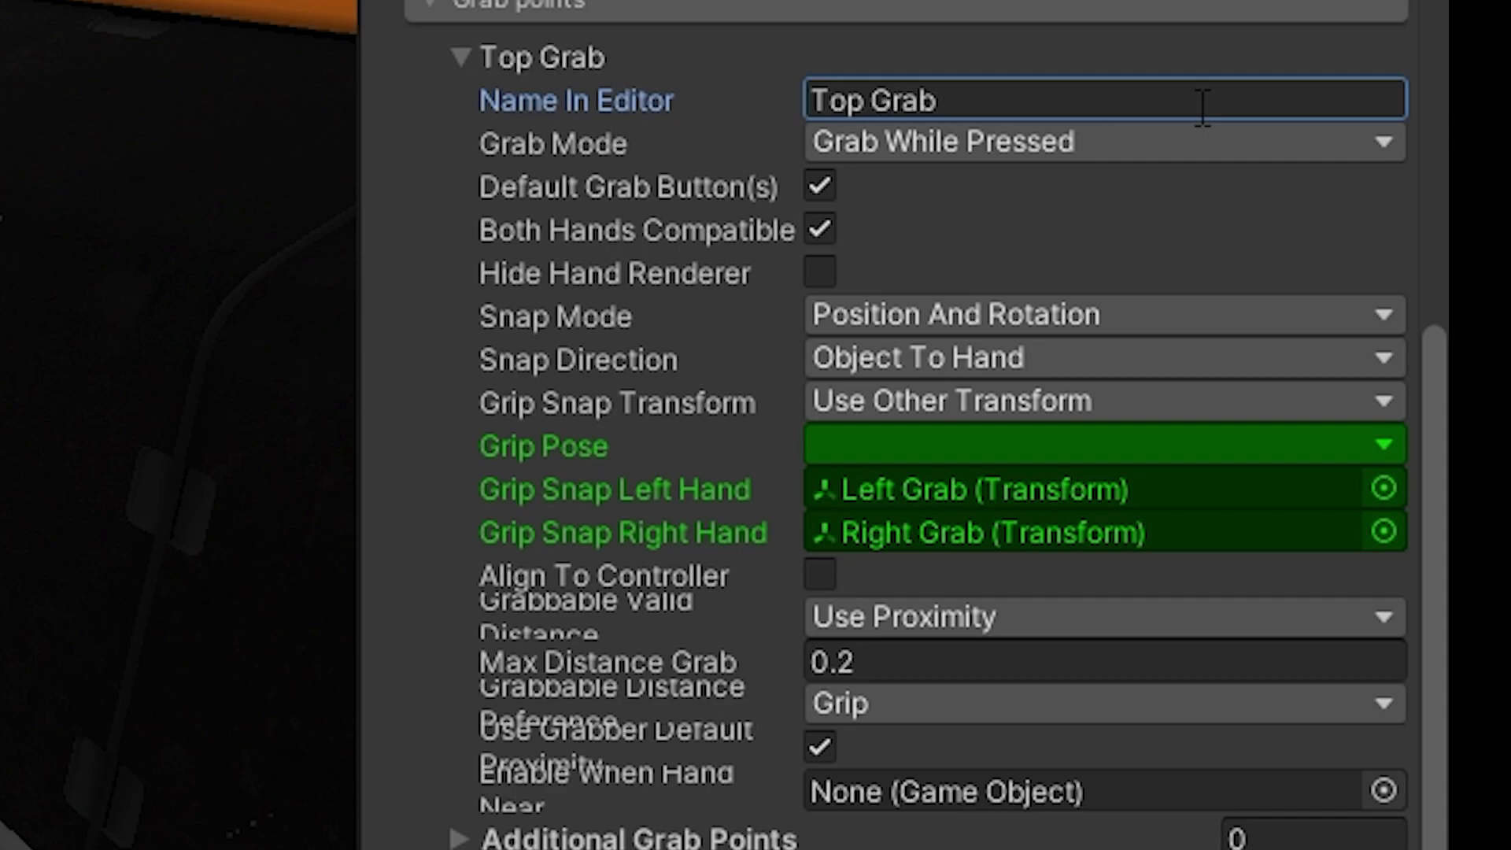
left_click(984, 53)
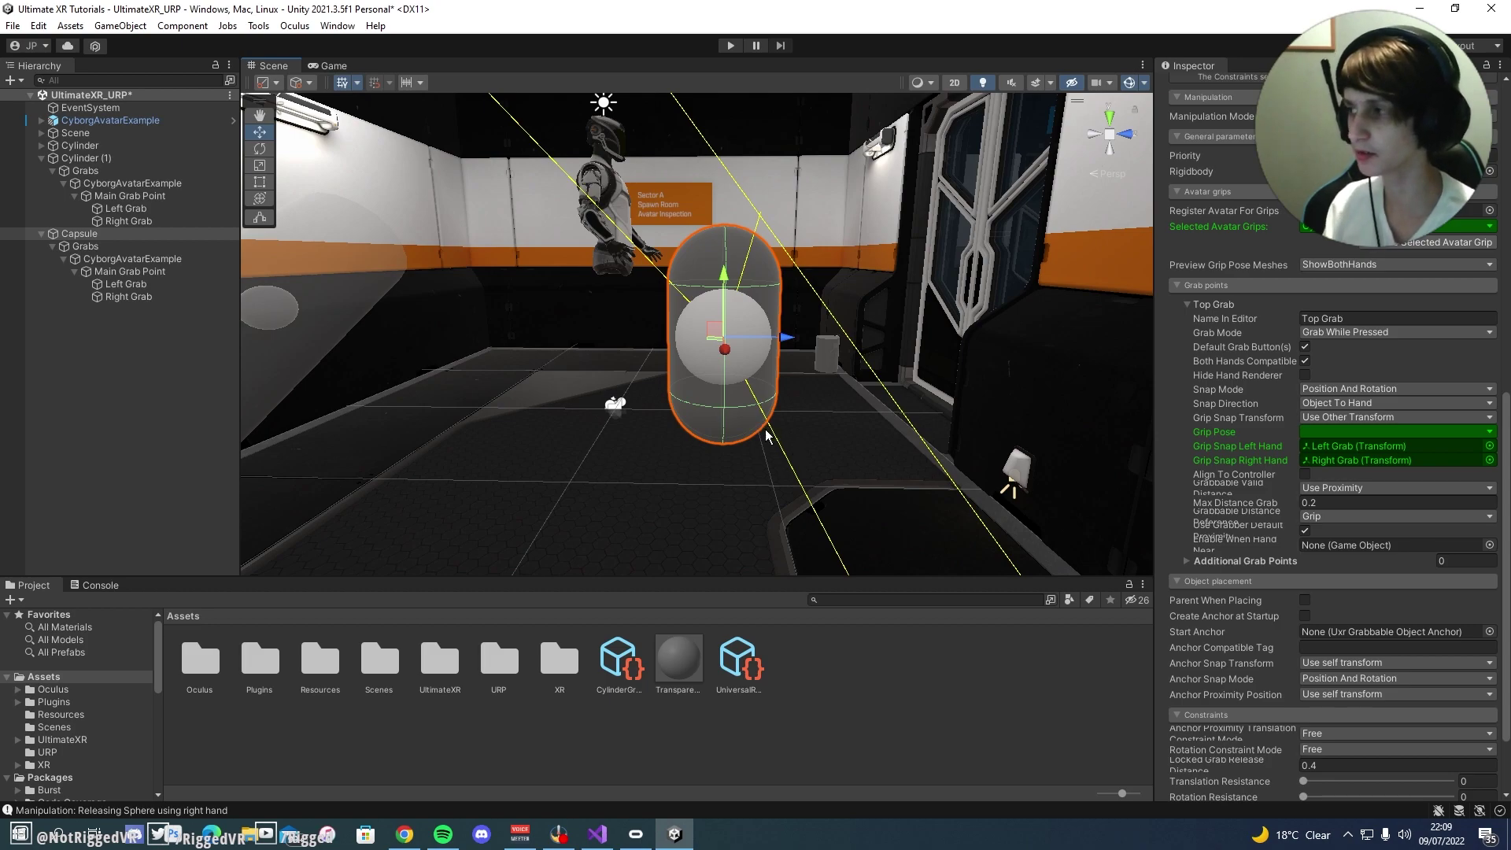
Step: Check the capsule's Right Grab object, save the scene, and reselect the capsule
left_click(130, 271)
left_click(126, 297)
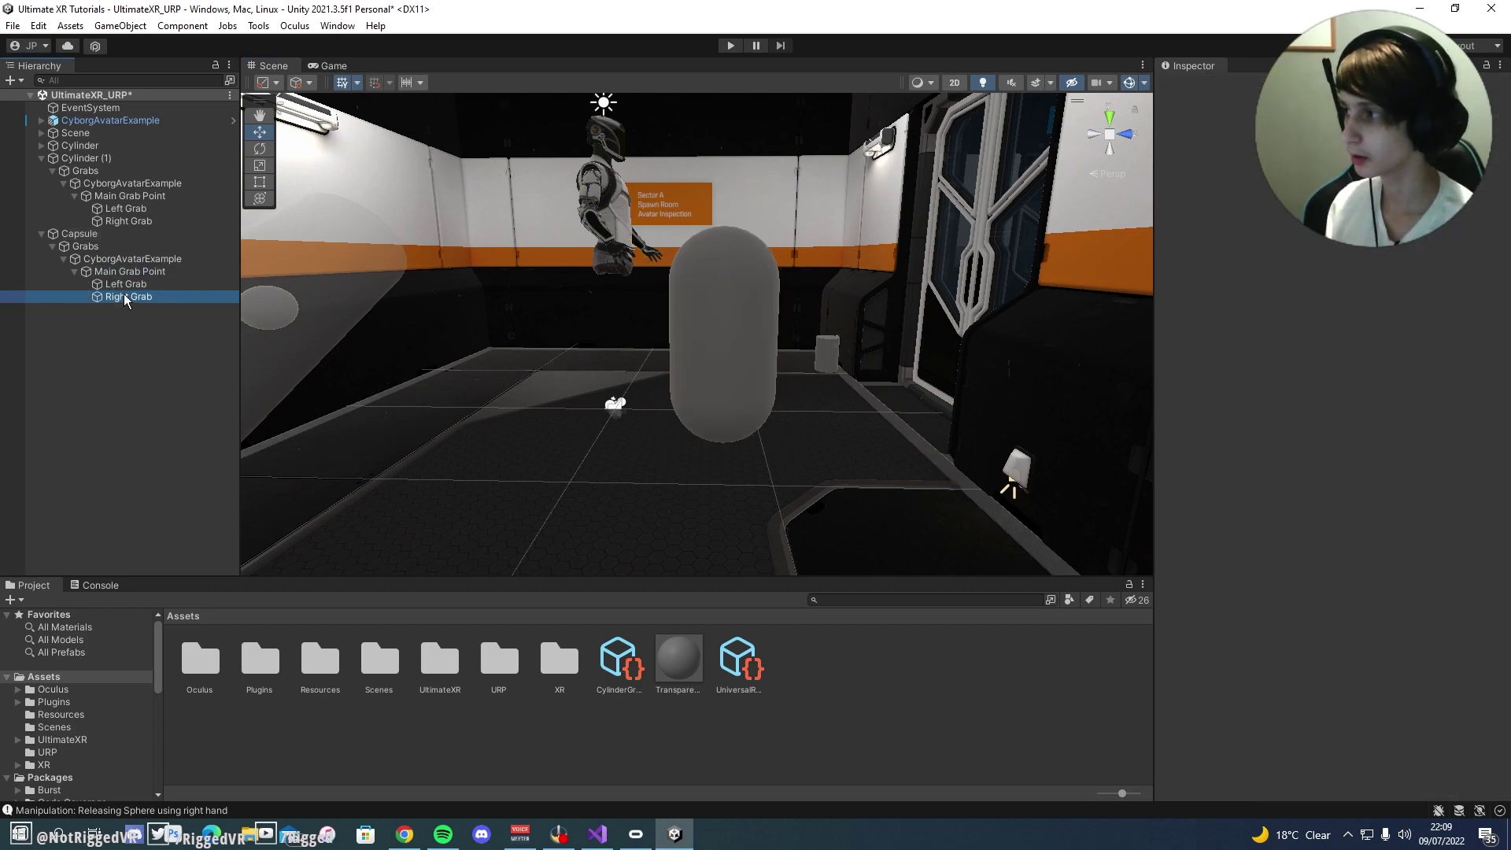
left_click(1164, 202)
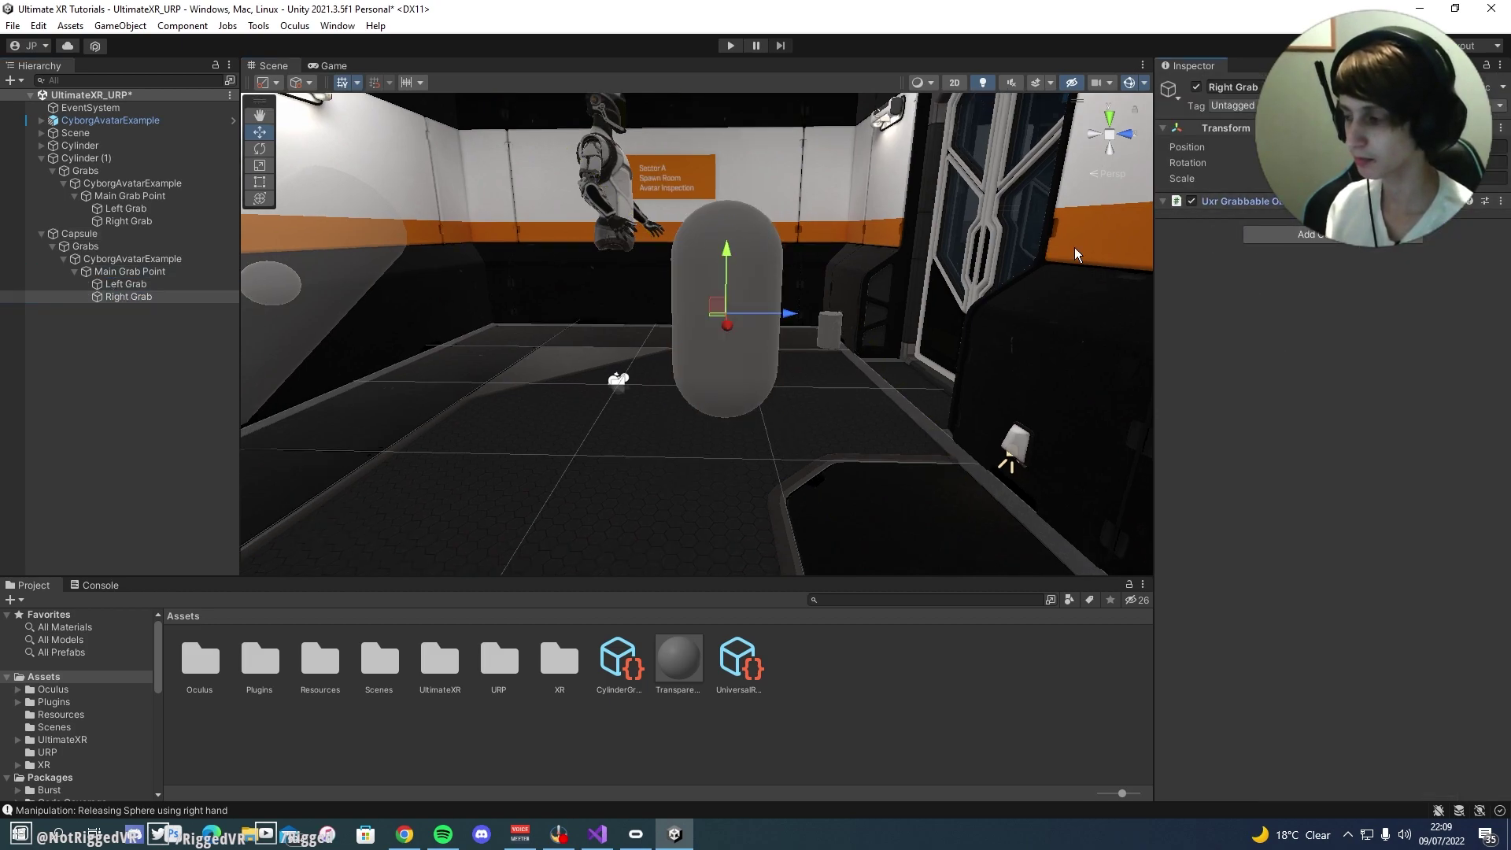
mouse_move(666, 338)
right_mouse_down()
mouse_move(550, 337)
mouse_move(681, 325)
right_mouse_up()
key("ctrl+s")
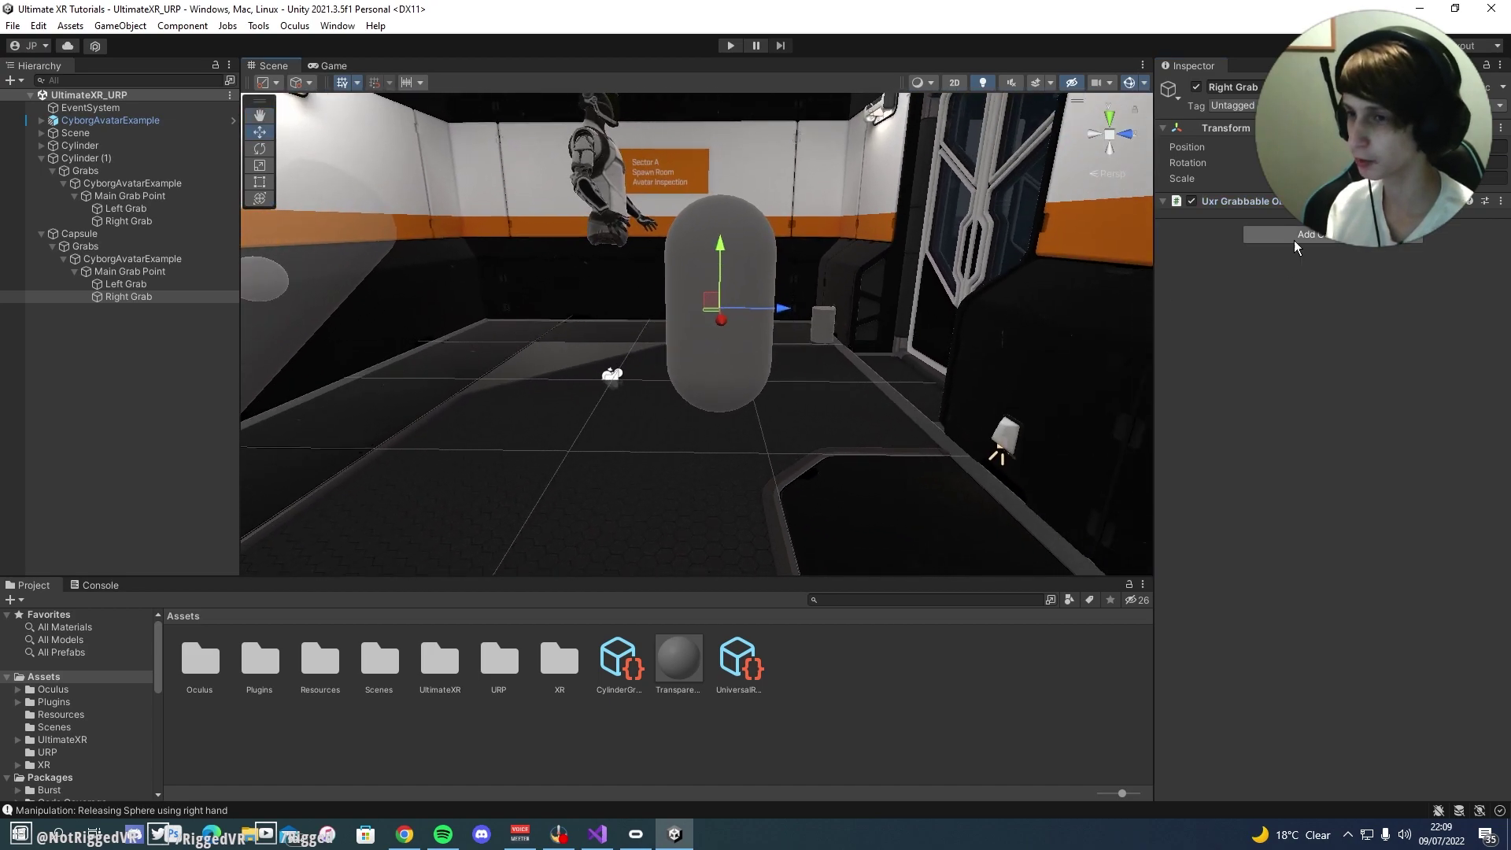
right_click_drag(477, 285, 482, 303)
key("w")
left_click(116, 275)
left_click(80, 234)
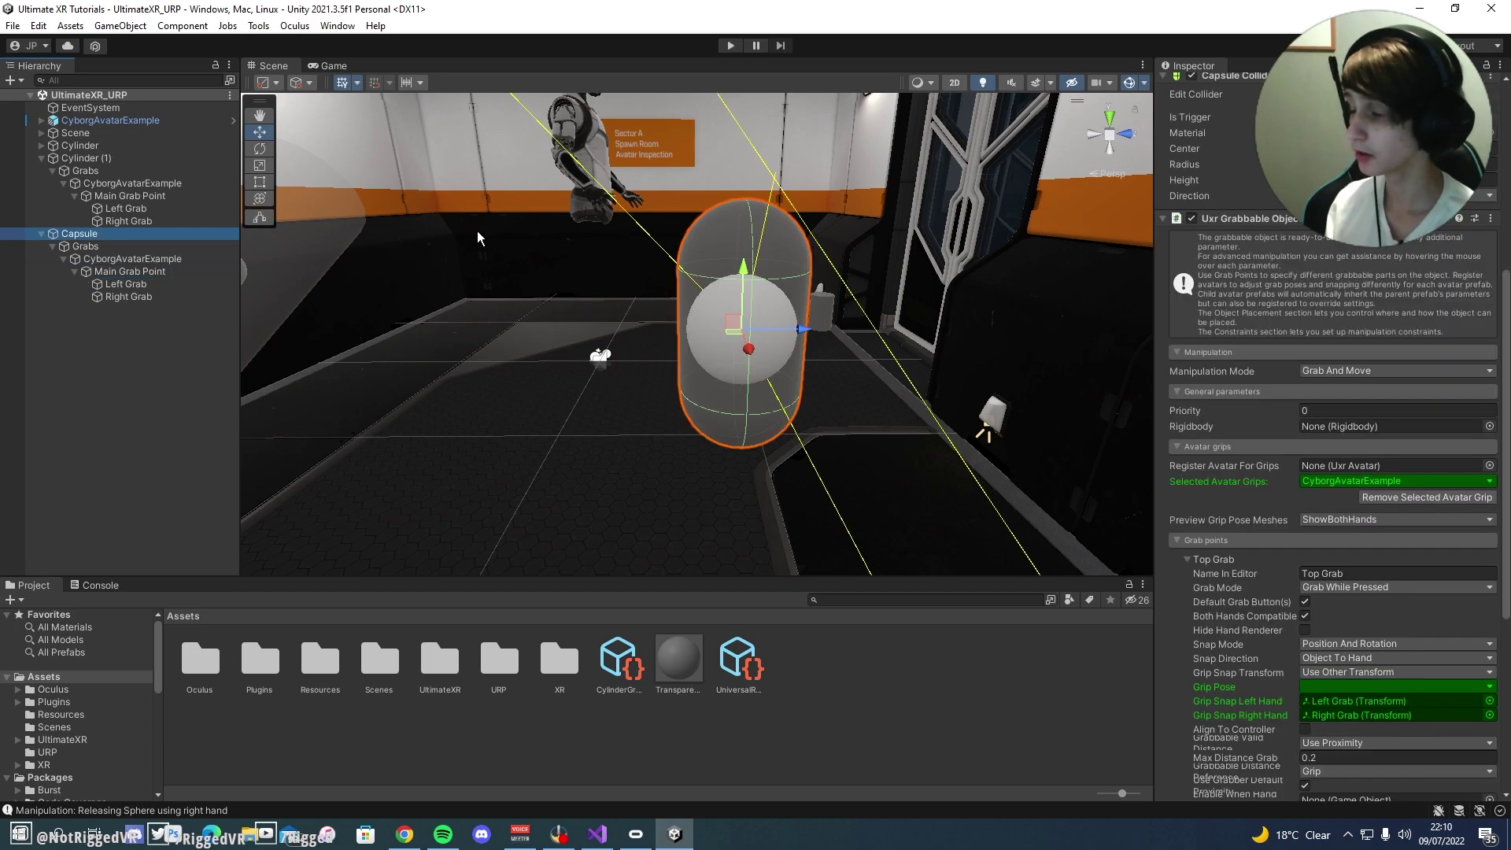
Step: Open the UltimateXR Hand Pose Editor and set CyborgAvatarExample as its target avatar
left_click(268, 27)
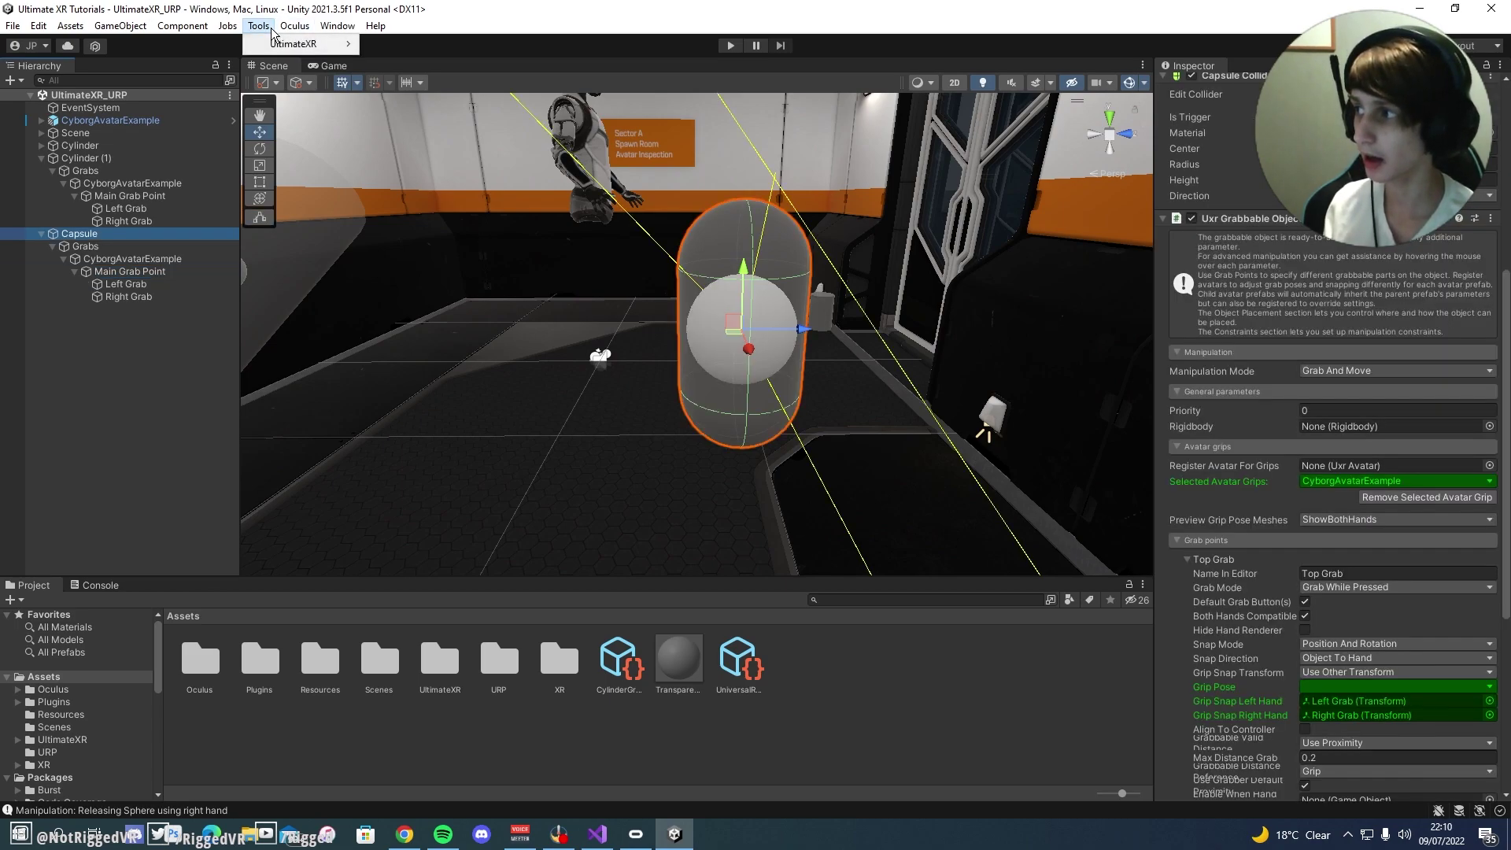
left_click(259, 28)
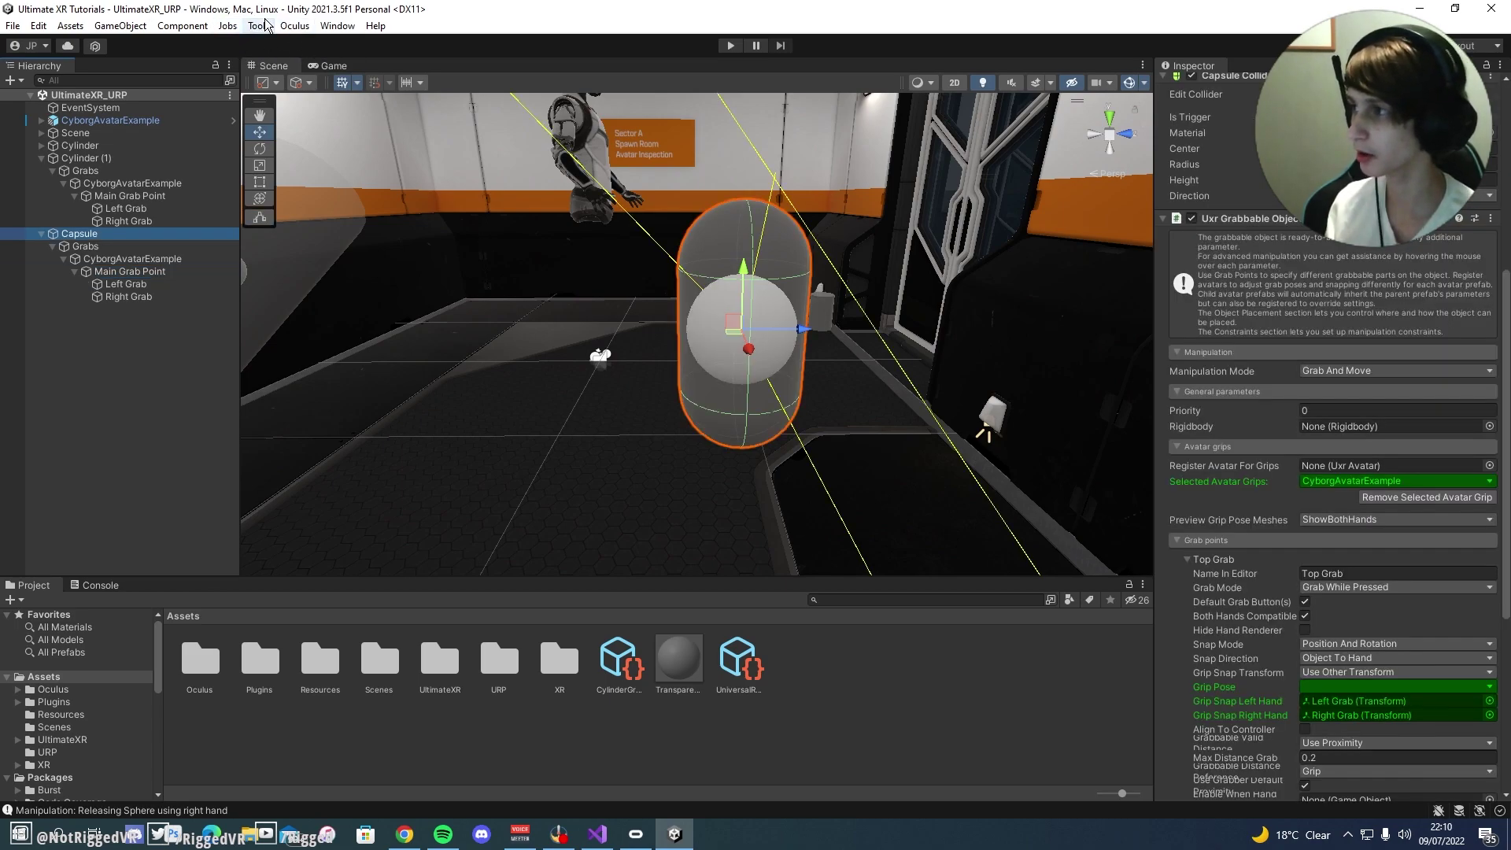
left_click(266, 27)
mouse_move(292, 37)
left_click(425, 77)
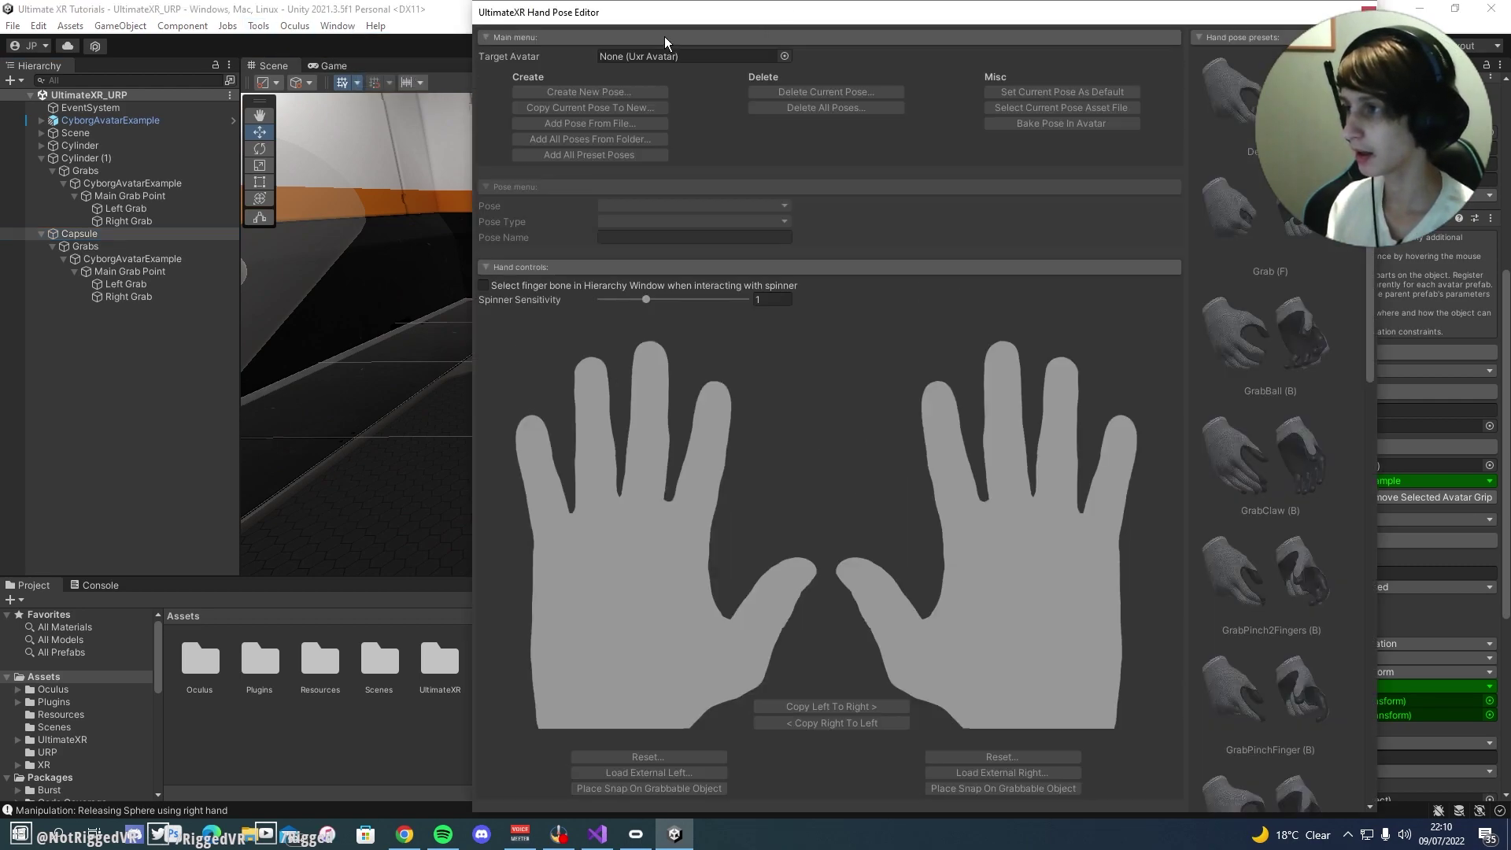
mouse_move(647, 12)
left_mouse_down()
mouse_move(671, 31)
mouse_move(672, 12)
left_mouse_up()
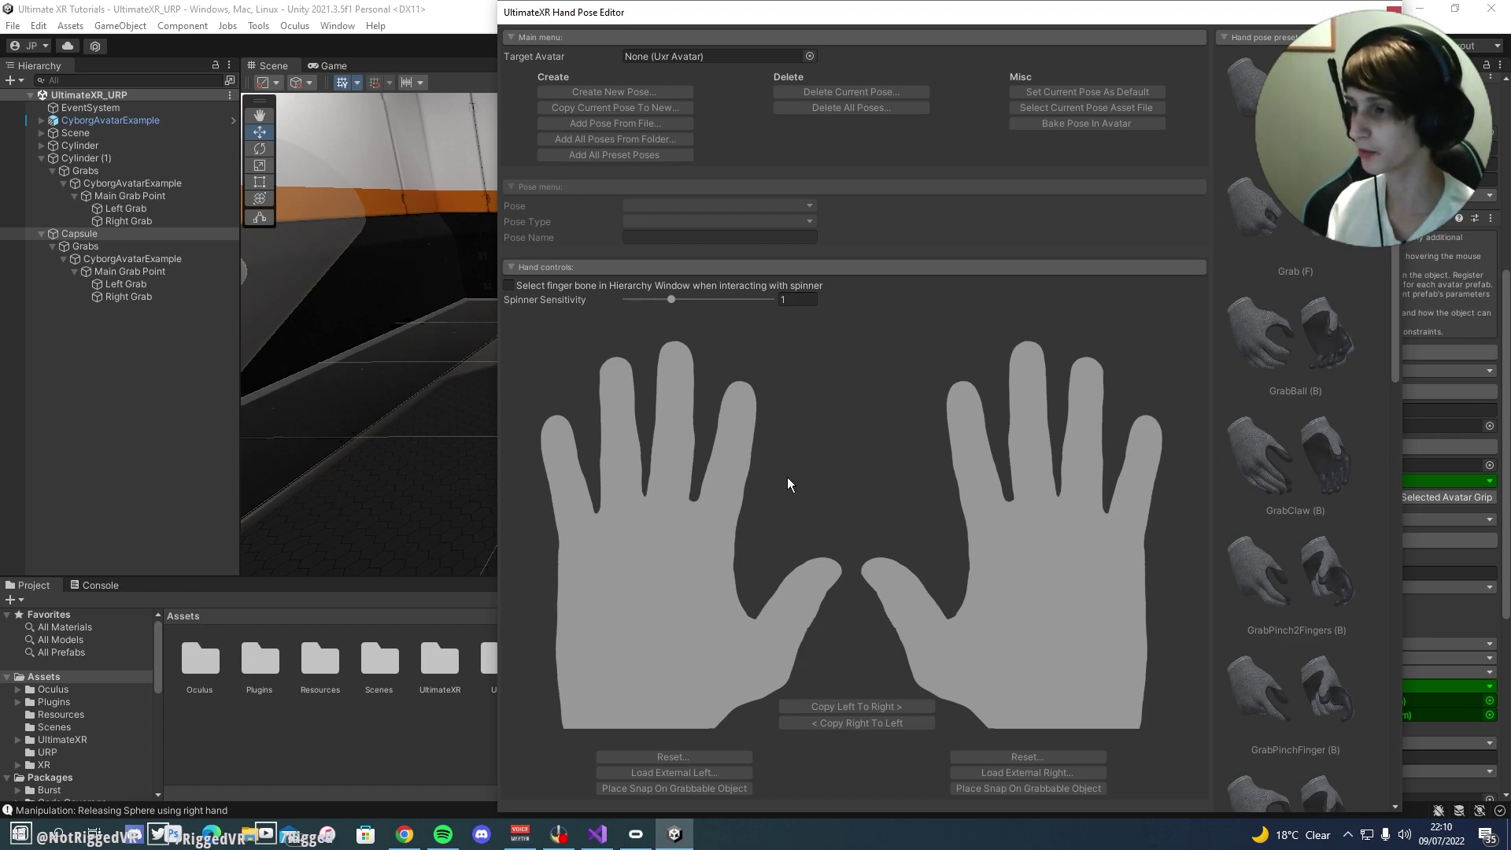
left_click_drag(110, 119, 693, 55)
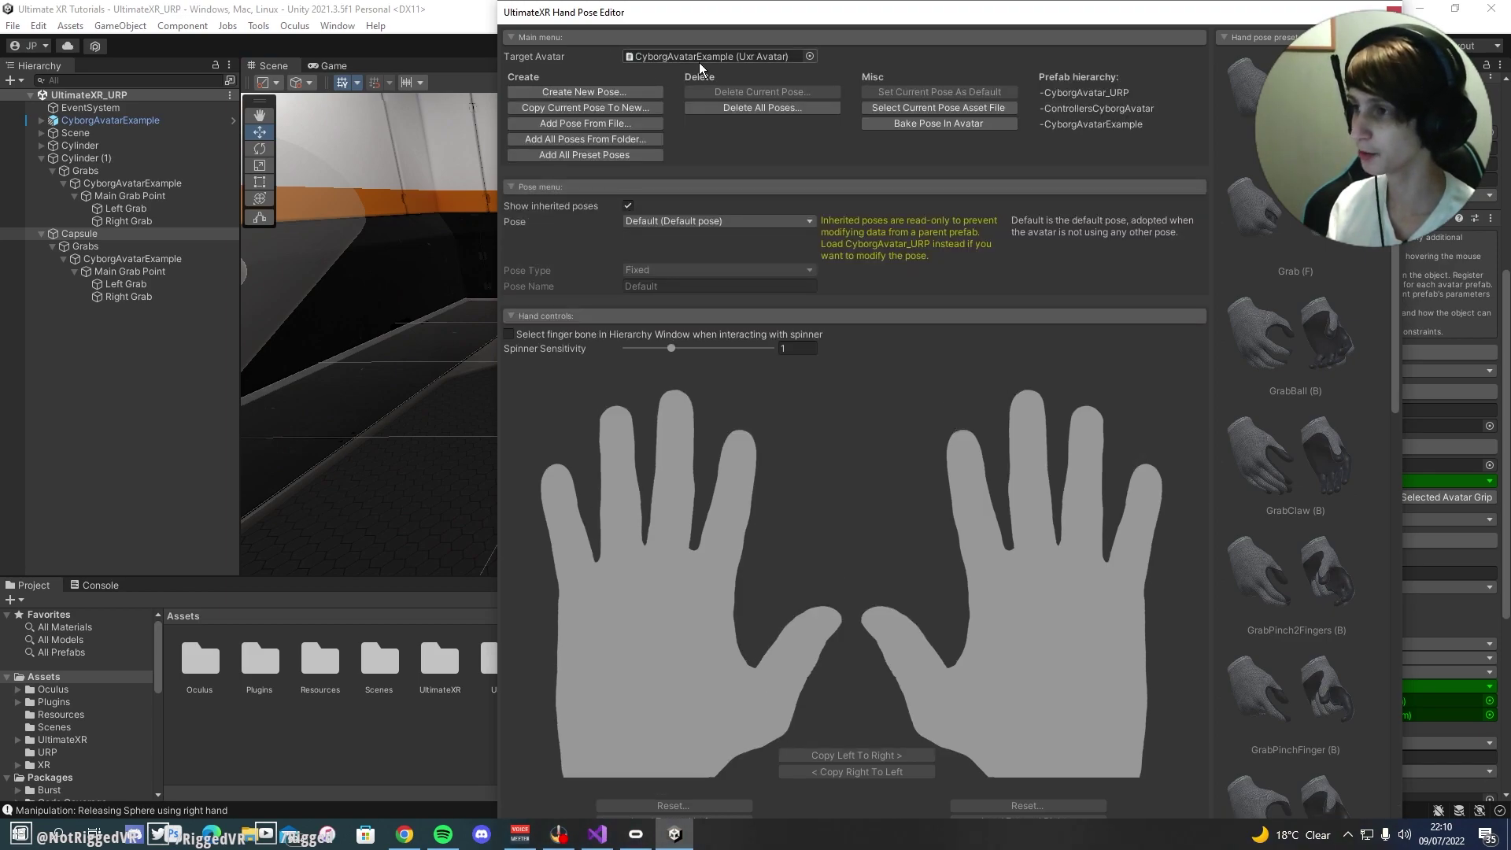
Step: Preview the DemoMachinegunFront pose on the avatar's hand with the scene visible beside the pose editor
left_click(739, 223)
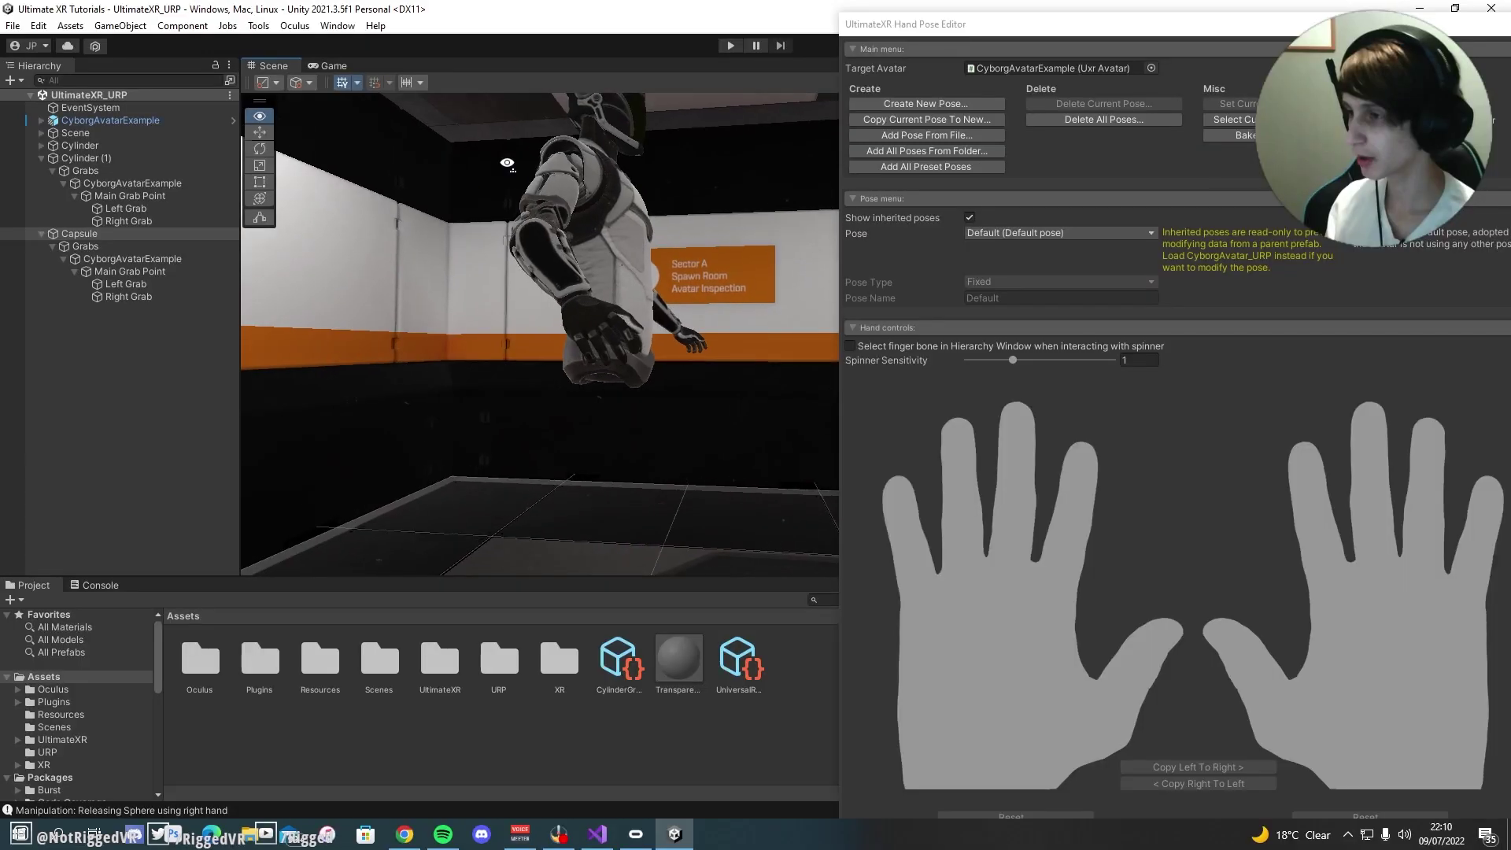
key("w")
right_click_drag(507, 162, 1165, 258)
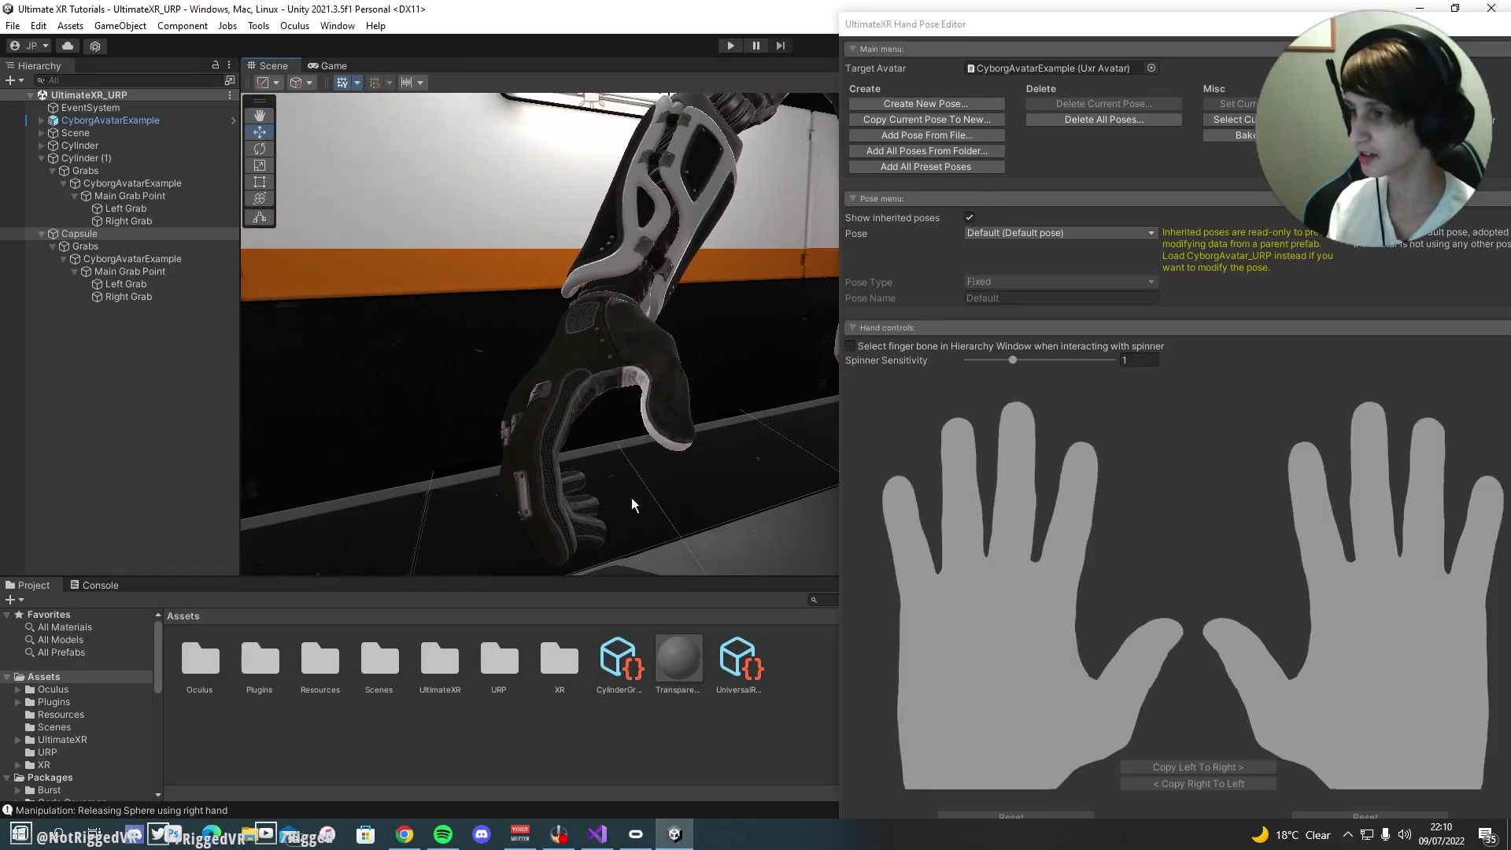
left_click(1057, 233)
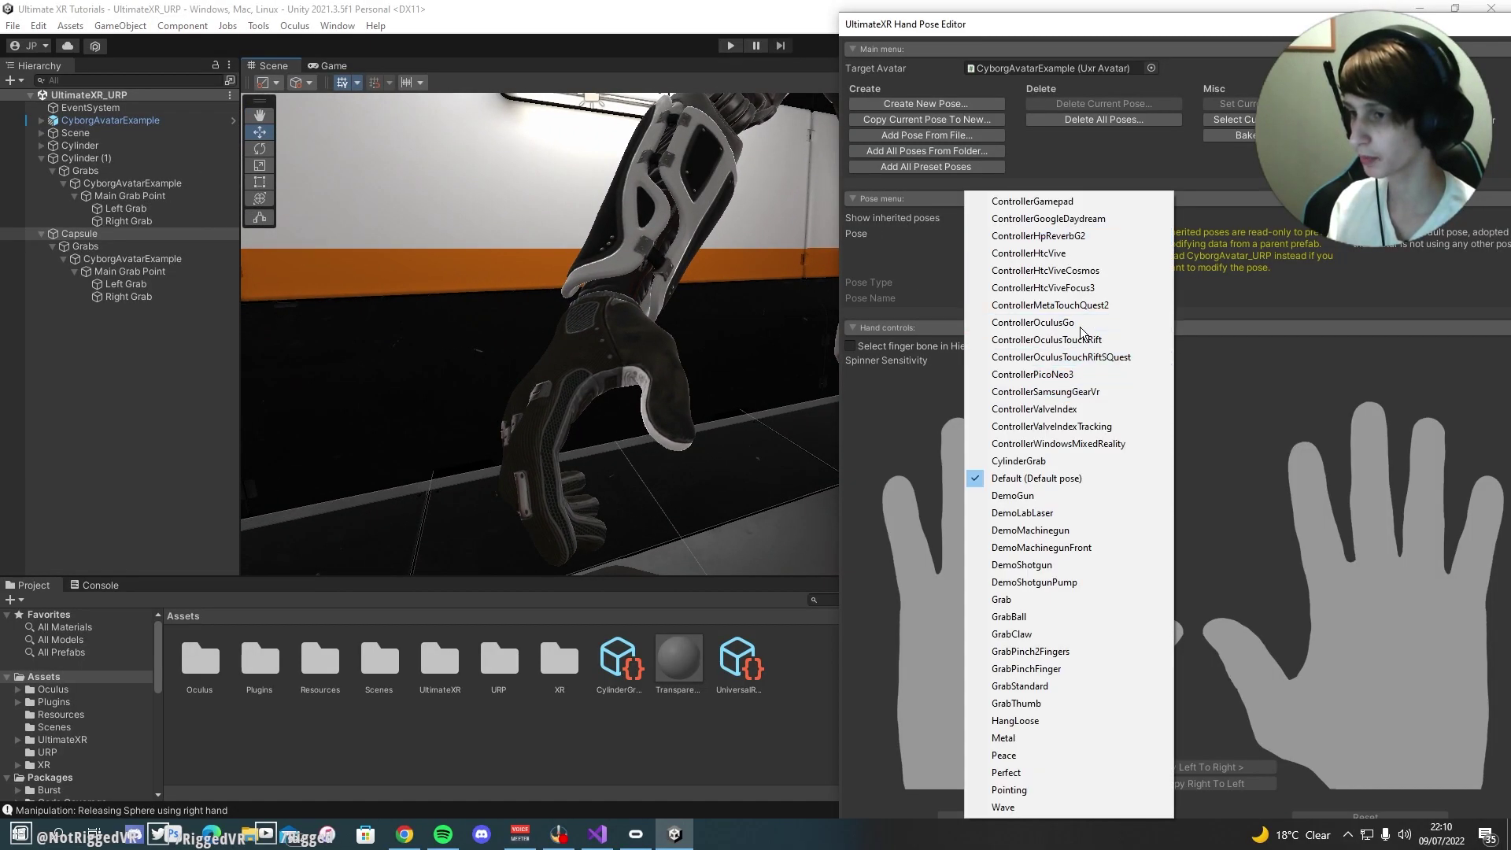
left_click(1105, 548)
right_click_drag(583, 455, 728, 353)
Step: Preview the GrabThumb and ControllerGoogleDaydream poses on the avatar's hand
left_click(1057, 233)
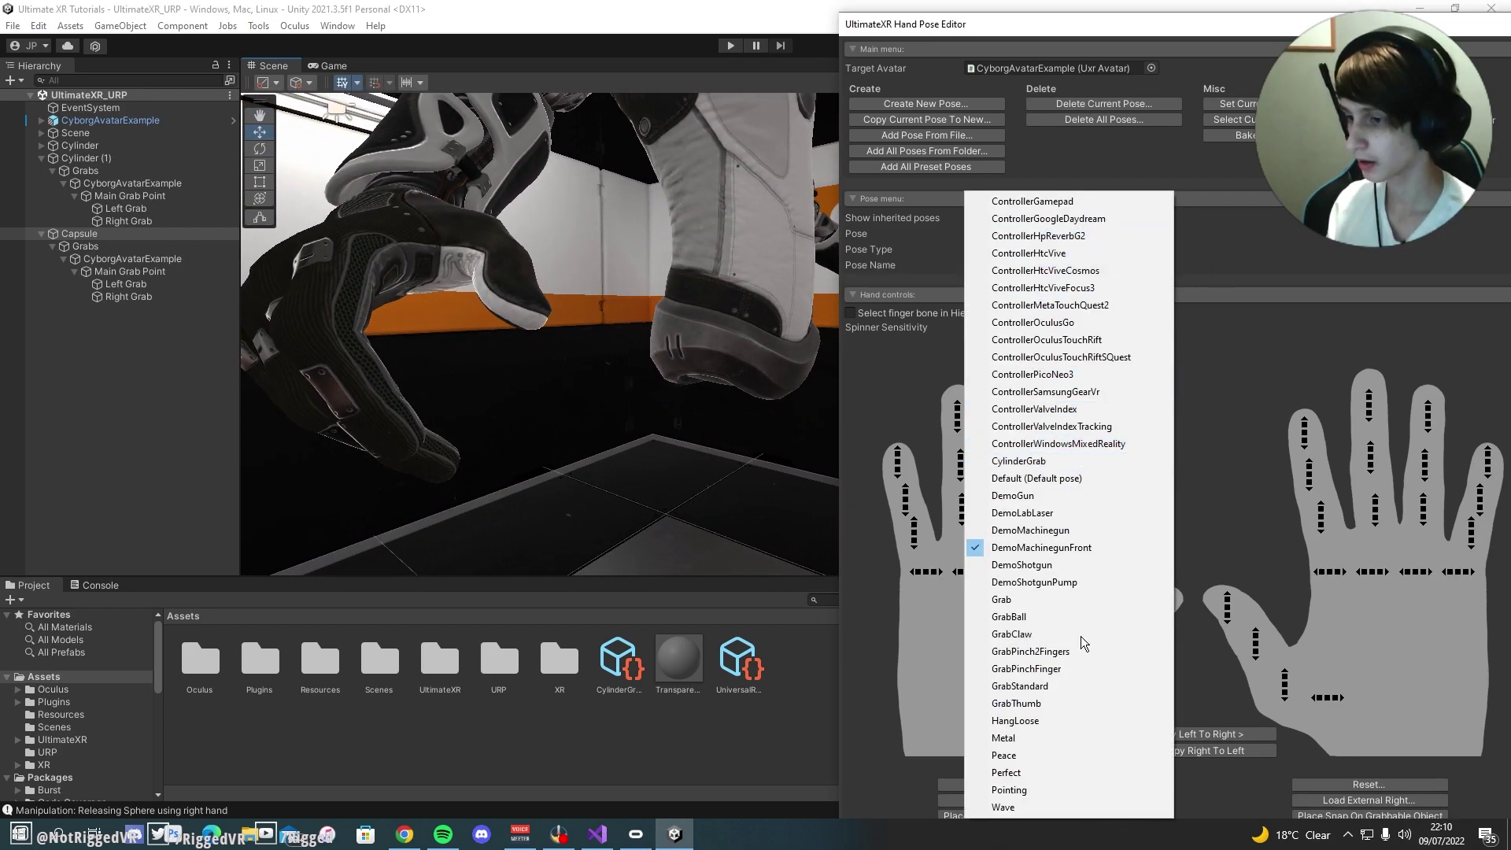
left_click(1069, 702)
right_click_drag(512, 409, 331, 440)
left_click(1102, 222)
left_click(1048, 256)
left_click(1025, 229)
left_click(897, 227)
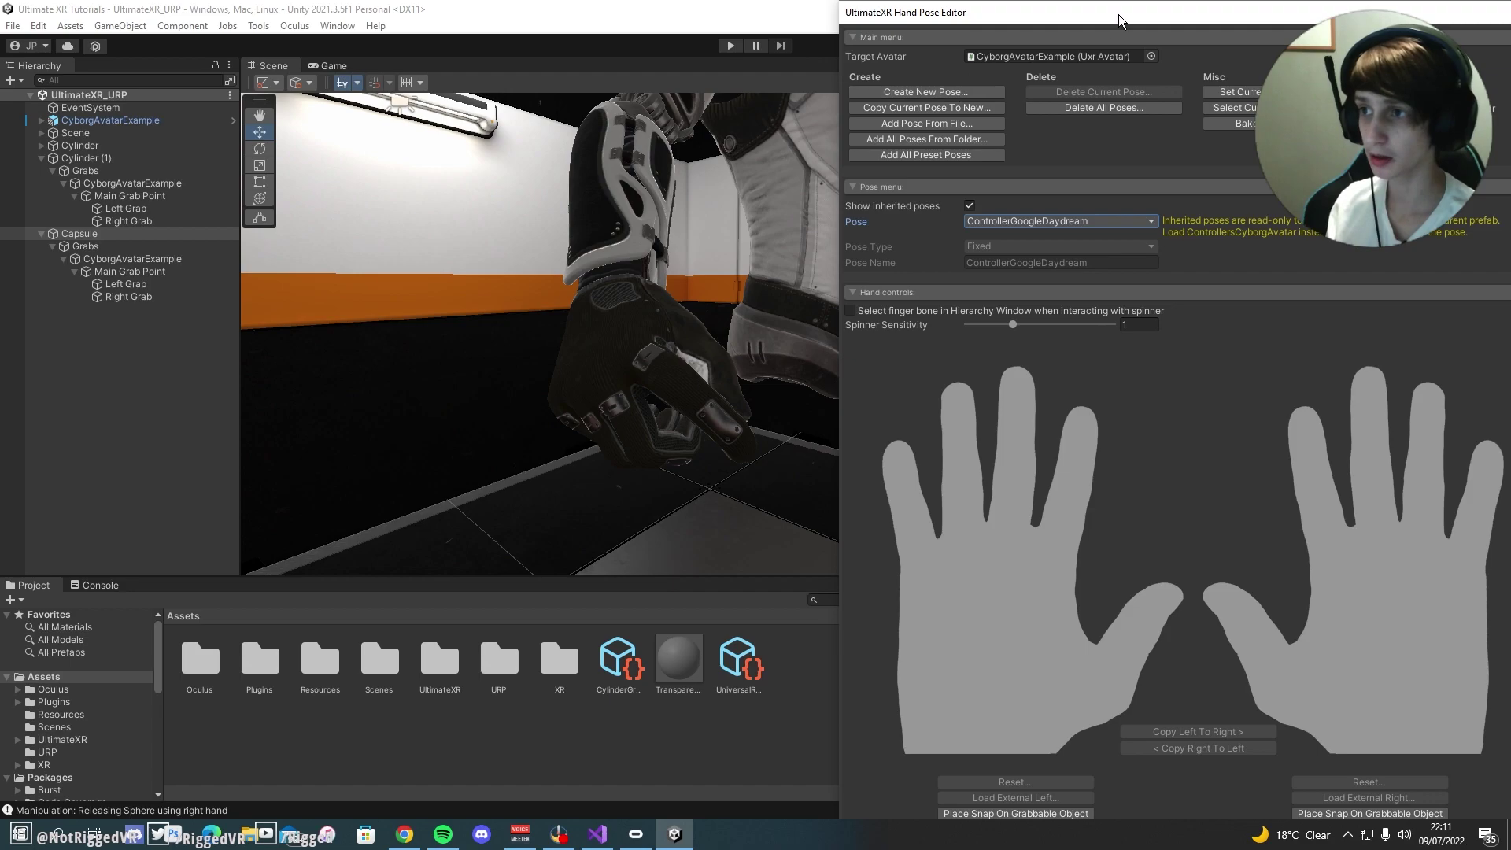
Step: Create a new hand pose asset named CapsuleGrab in the Assets folder and bring the avatar's hand into view beside the editor
left_click_drag(1122, 20, 806, 26)
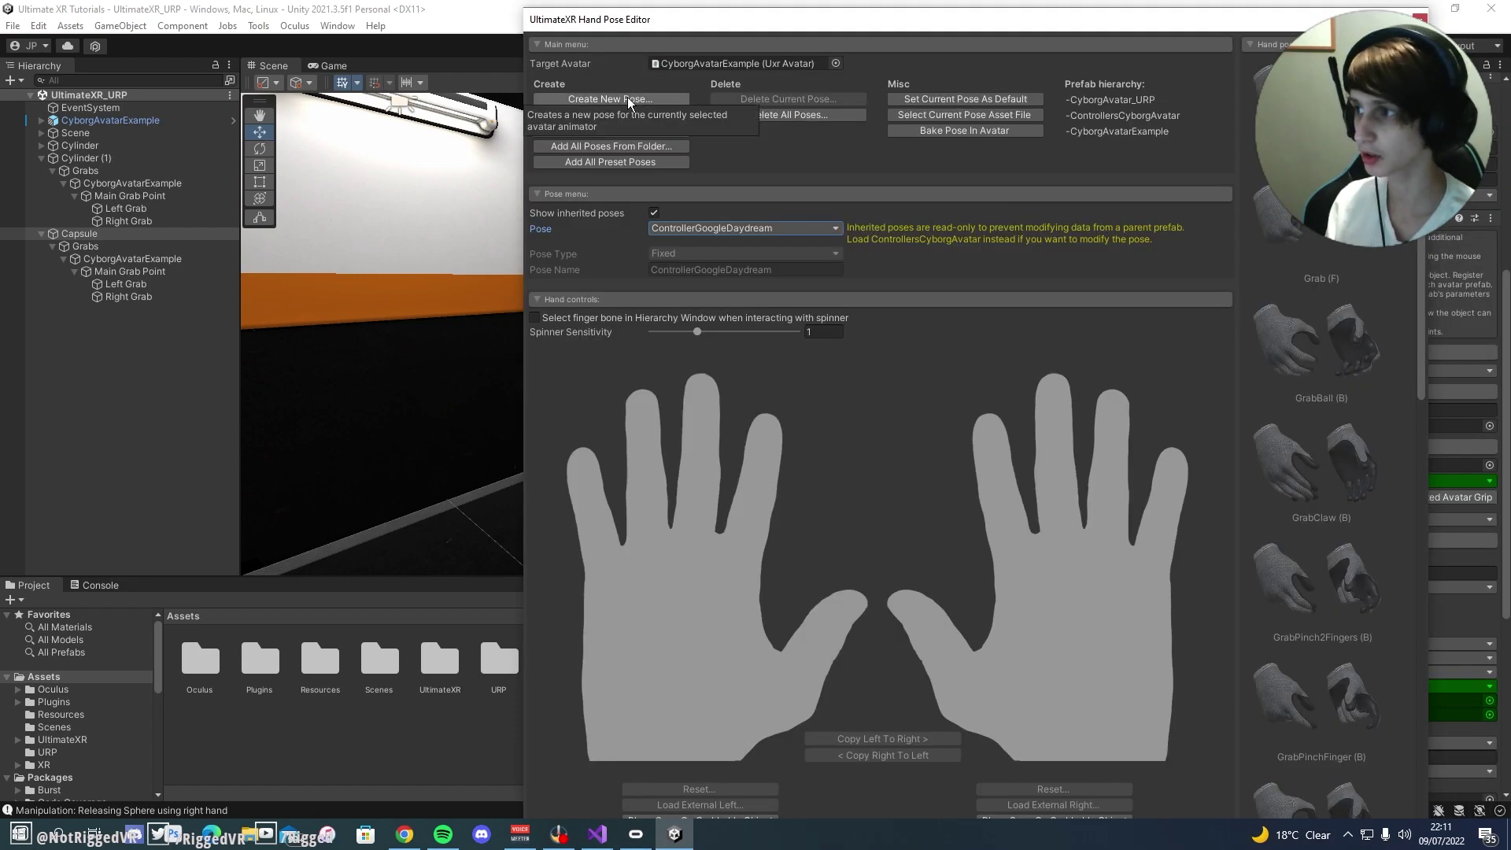
left_click(629, 100)
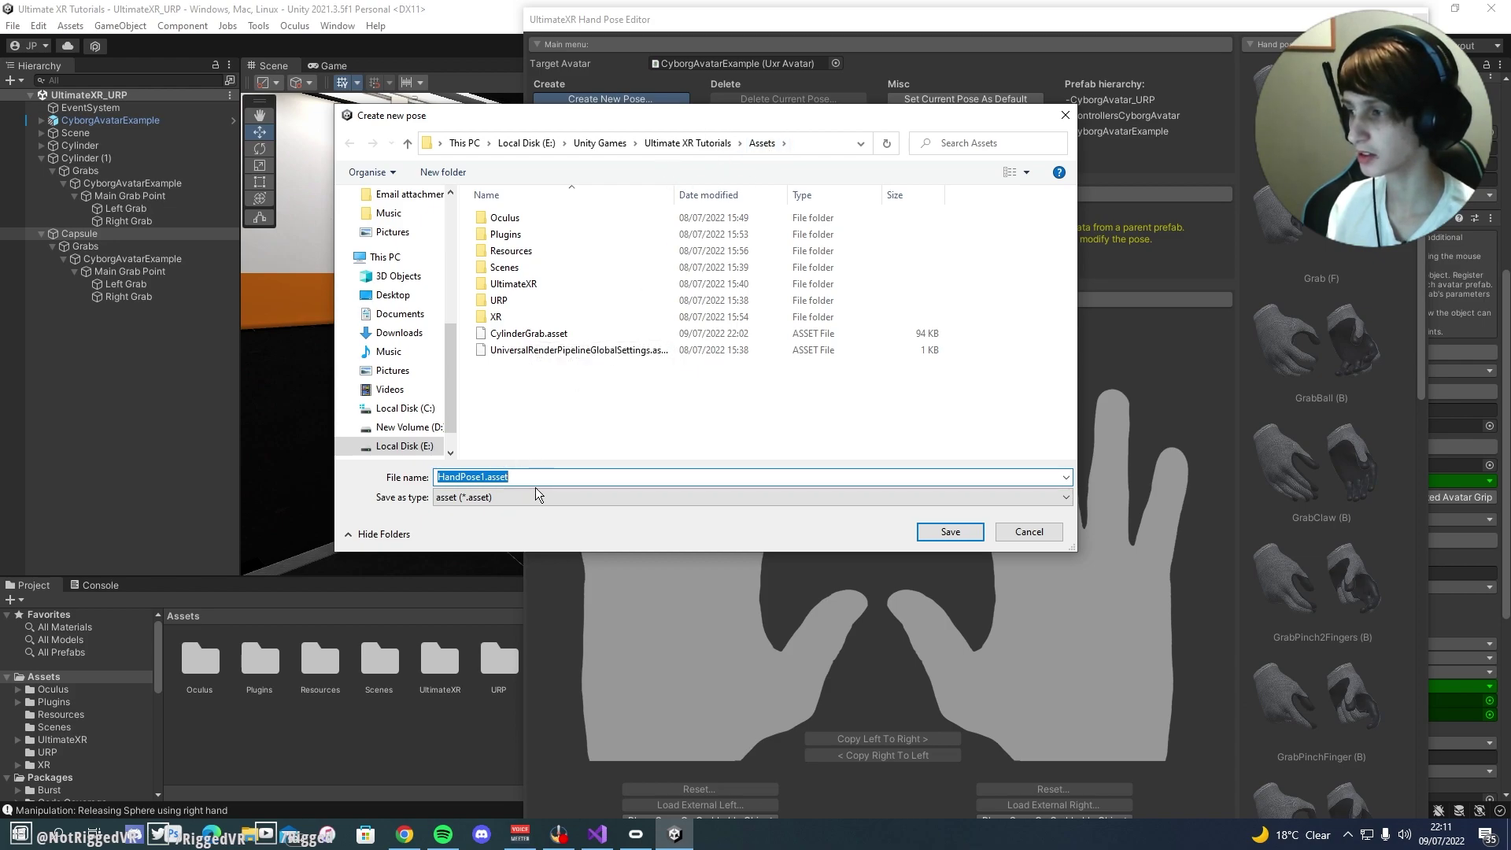
type("Capsu")
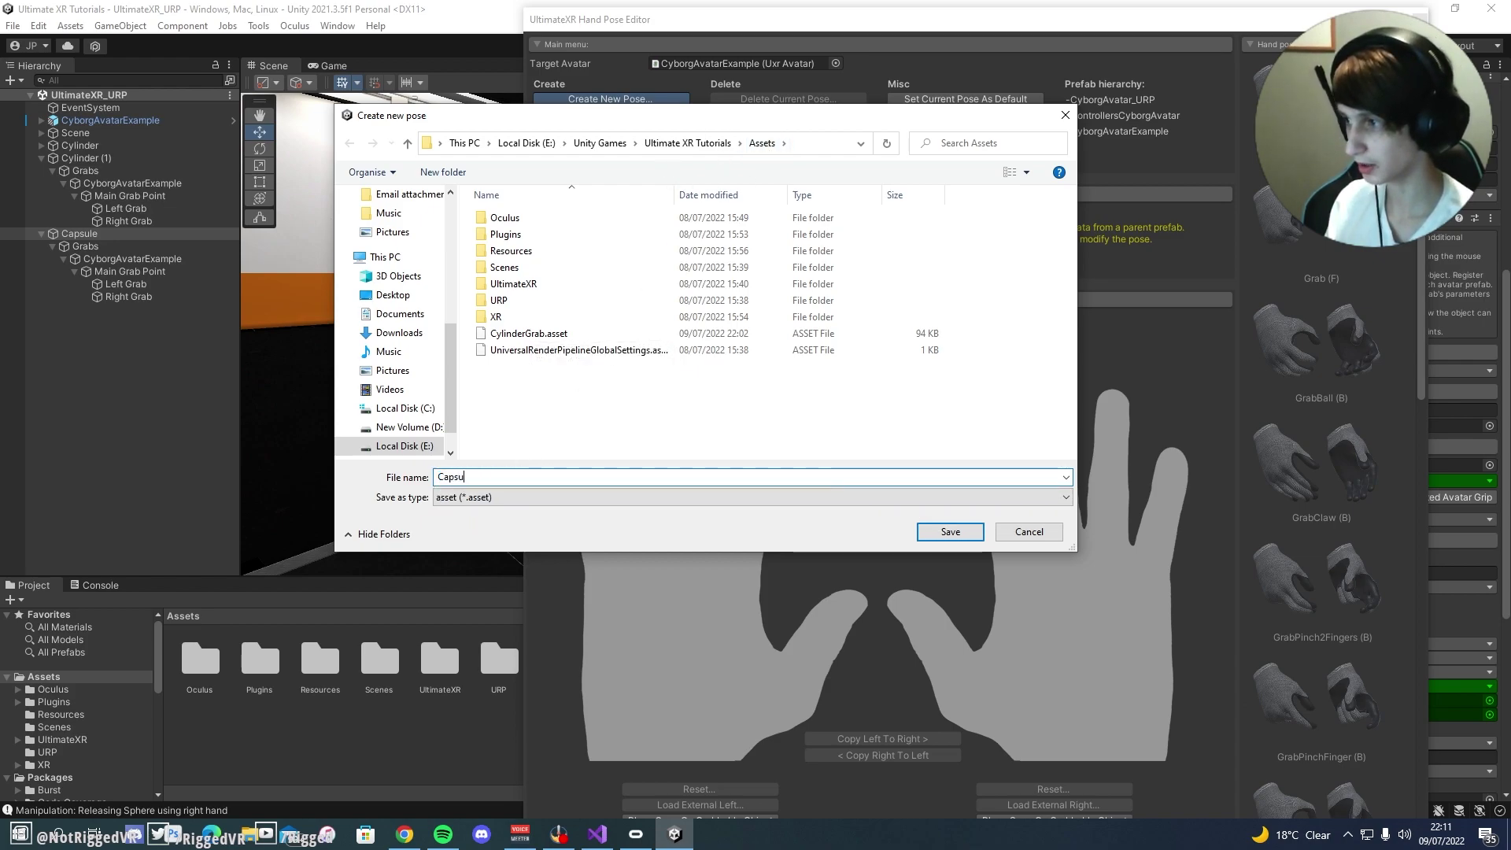
type("leGrab")
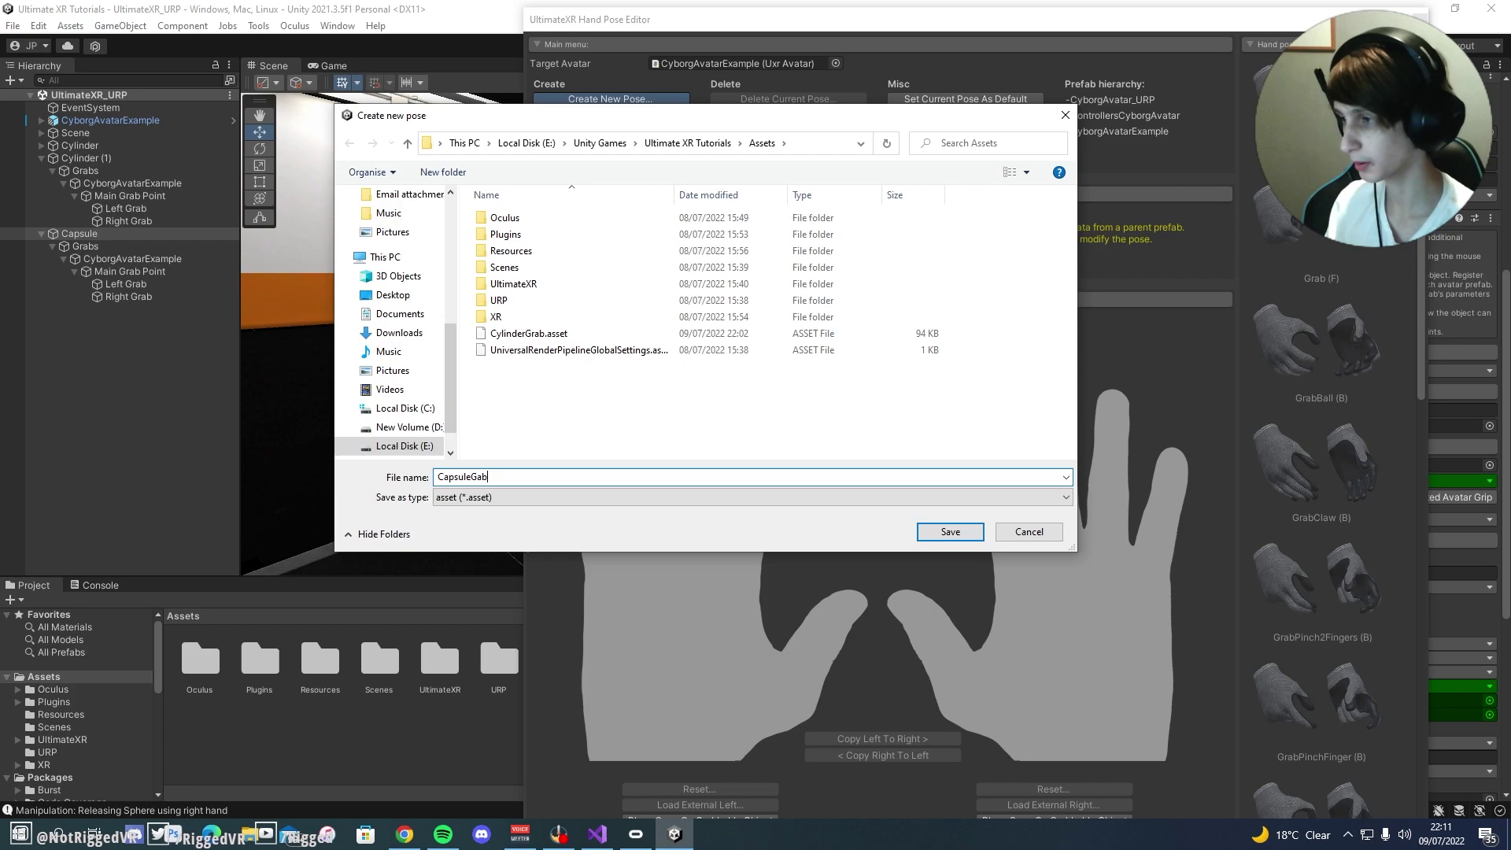
key("Return")
left_click_drag(792, 25, 1097, 30)
right_click_drag(556, 381, 521, 426)
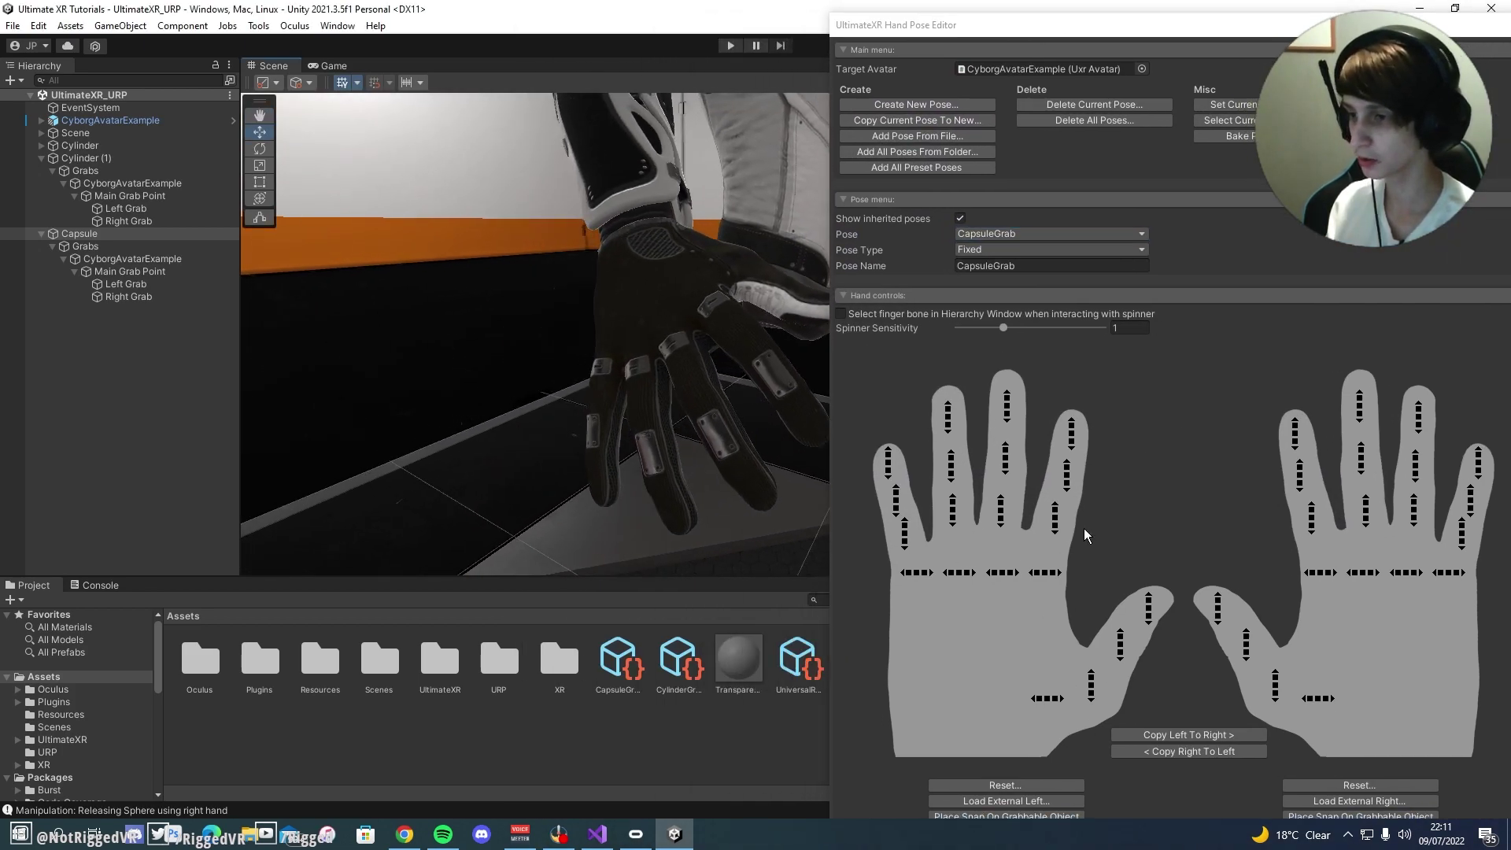
Step: Try the ring and middle finger joint controls of the CapsuleGrab pose on the avatar's hands
right_click_drag(739, 437, 804, 430)
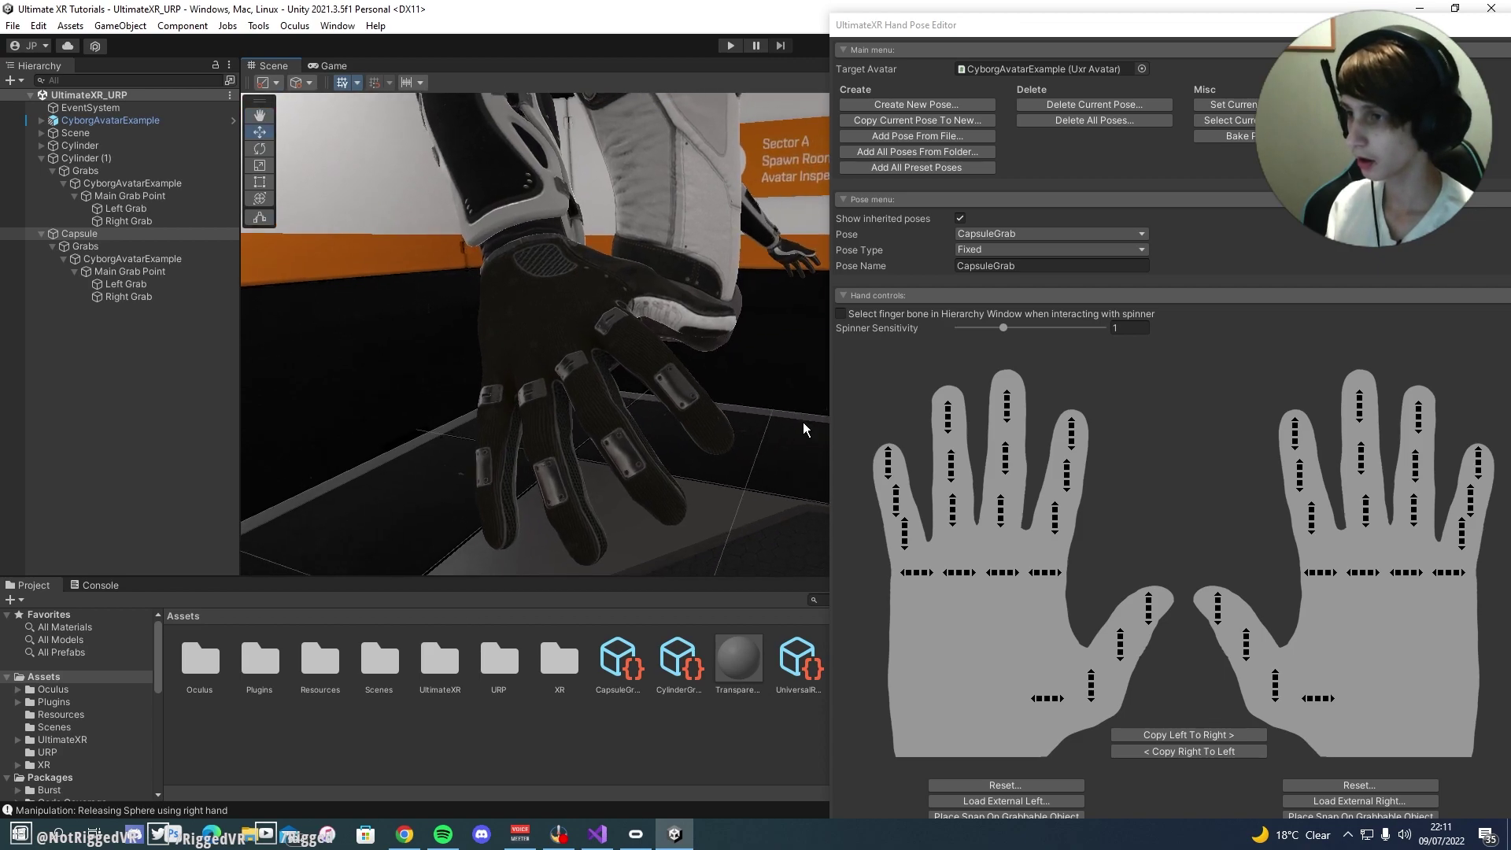
left_click_drag(606, 457, 655, 482, "alt")
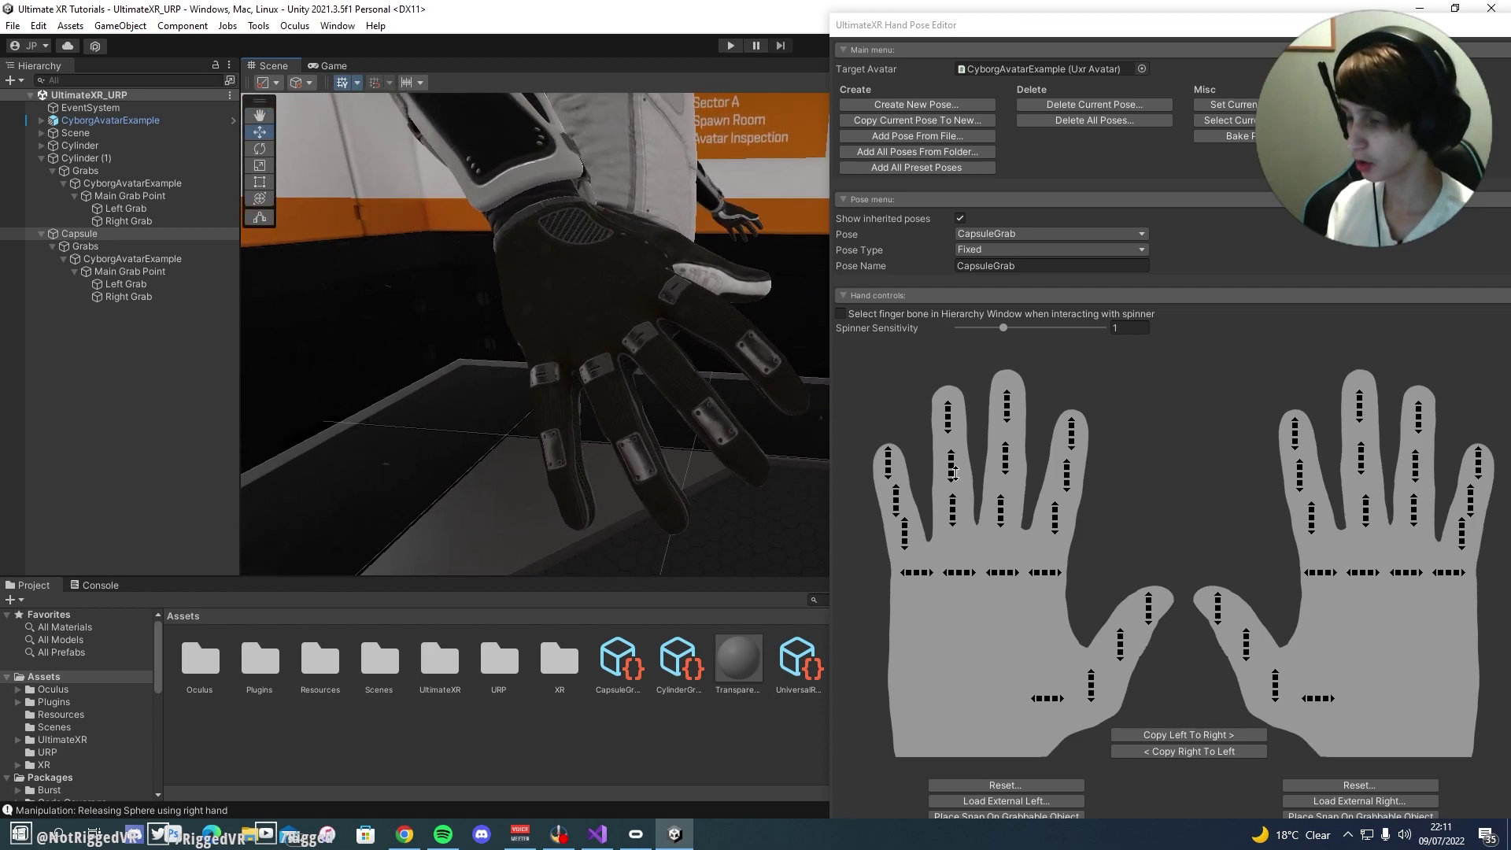
left_click_drag(954, 471, 953, 488)
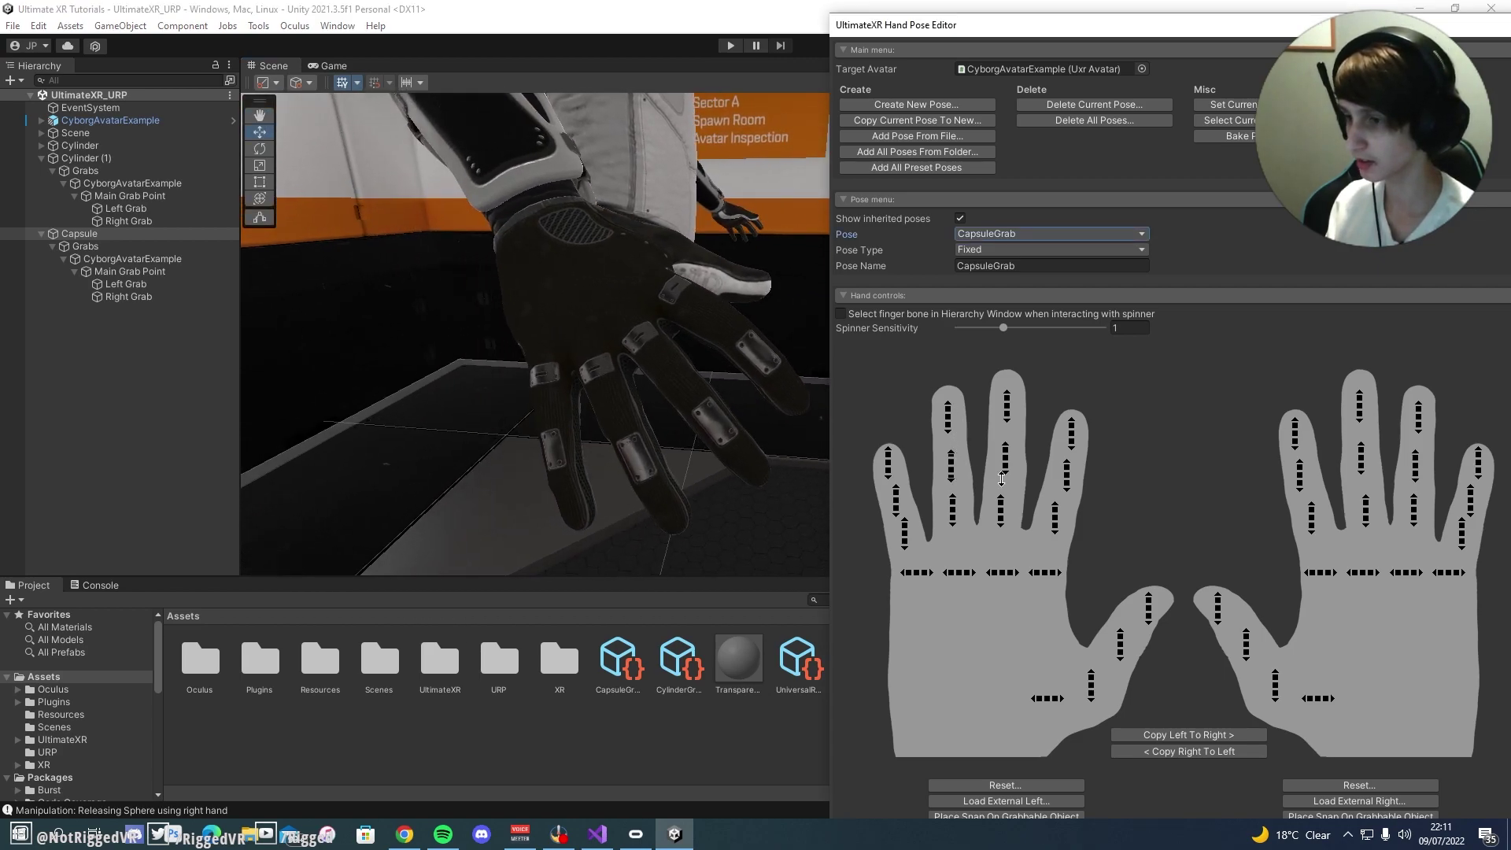
right_click_drag(679, 452, 667, 451)
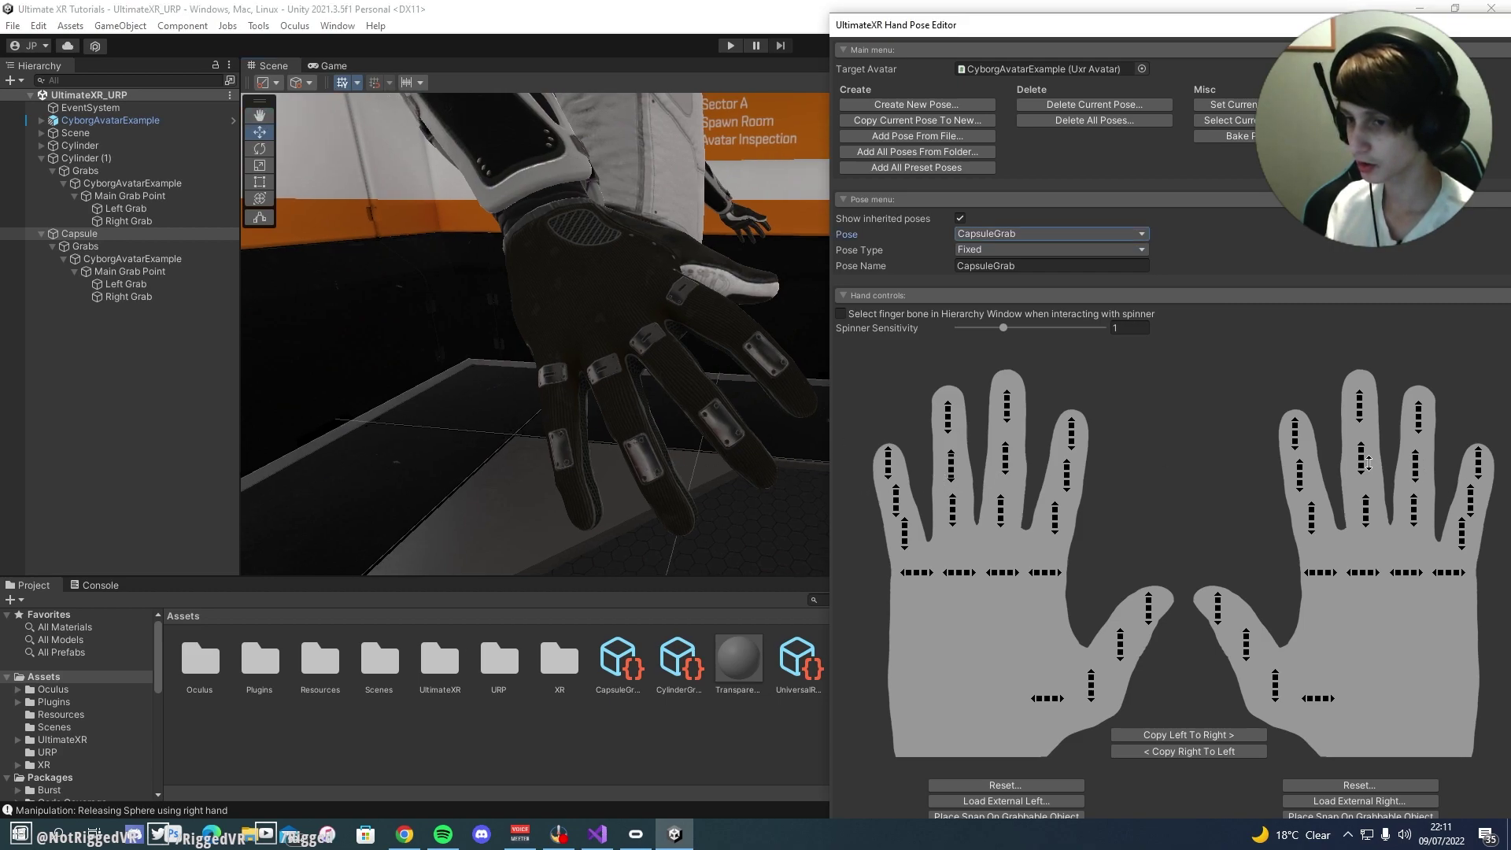
mouse_move(1370, 463)
left_mouse_down()
mouse_move(1356, 351)
mouse_move(1358, 517)
mouse_move(1361, 457)
left_mouse_up()
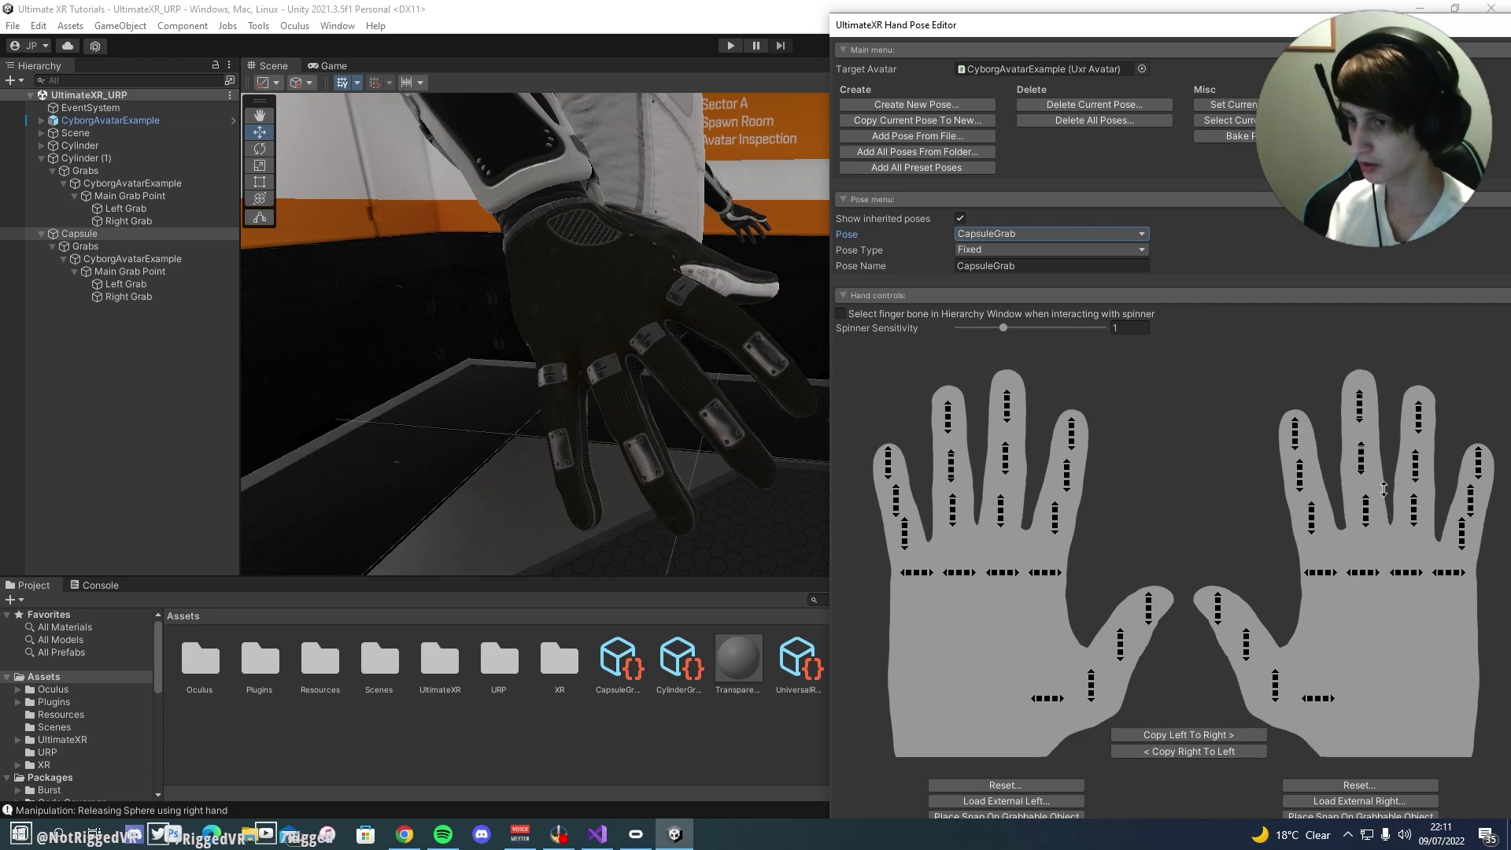
mouse_move(1365, 520)
left_mouse_down()
mouse_move(1366, 557)
mouse_move(1367, 504)
mouse_move(1365, 544)
mouse_move(1408, 576)
mouse_move(1455, 569)
left_mouse_up()
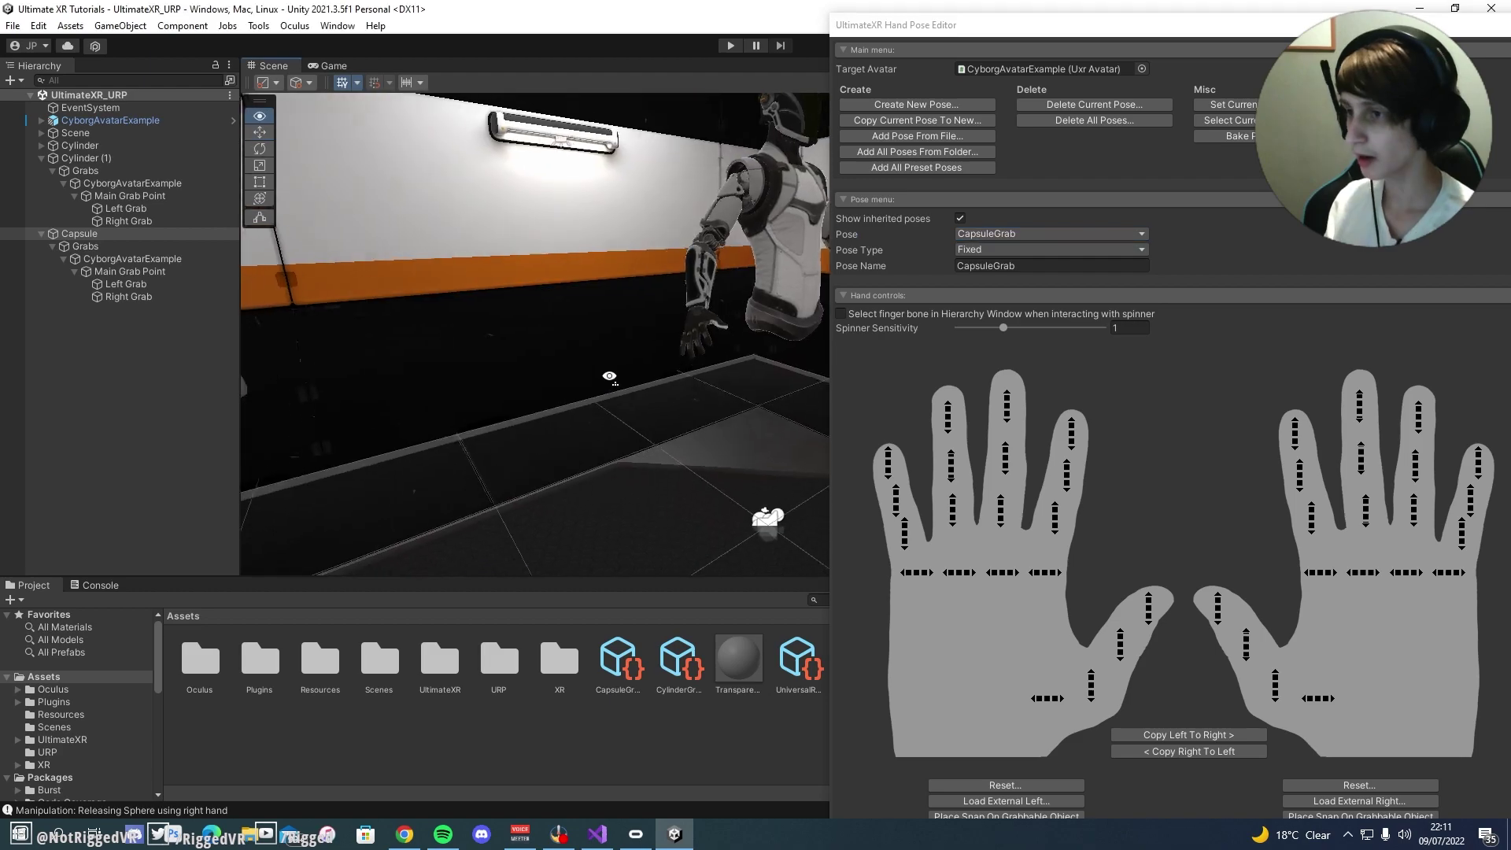
Step: Set the grip pose of the capsule's Top Grab point to CapsuleGrab
right_click_drag(630, 335, 610, 374)
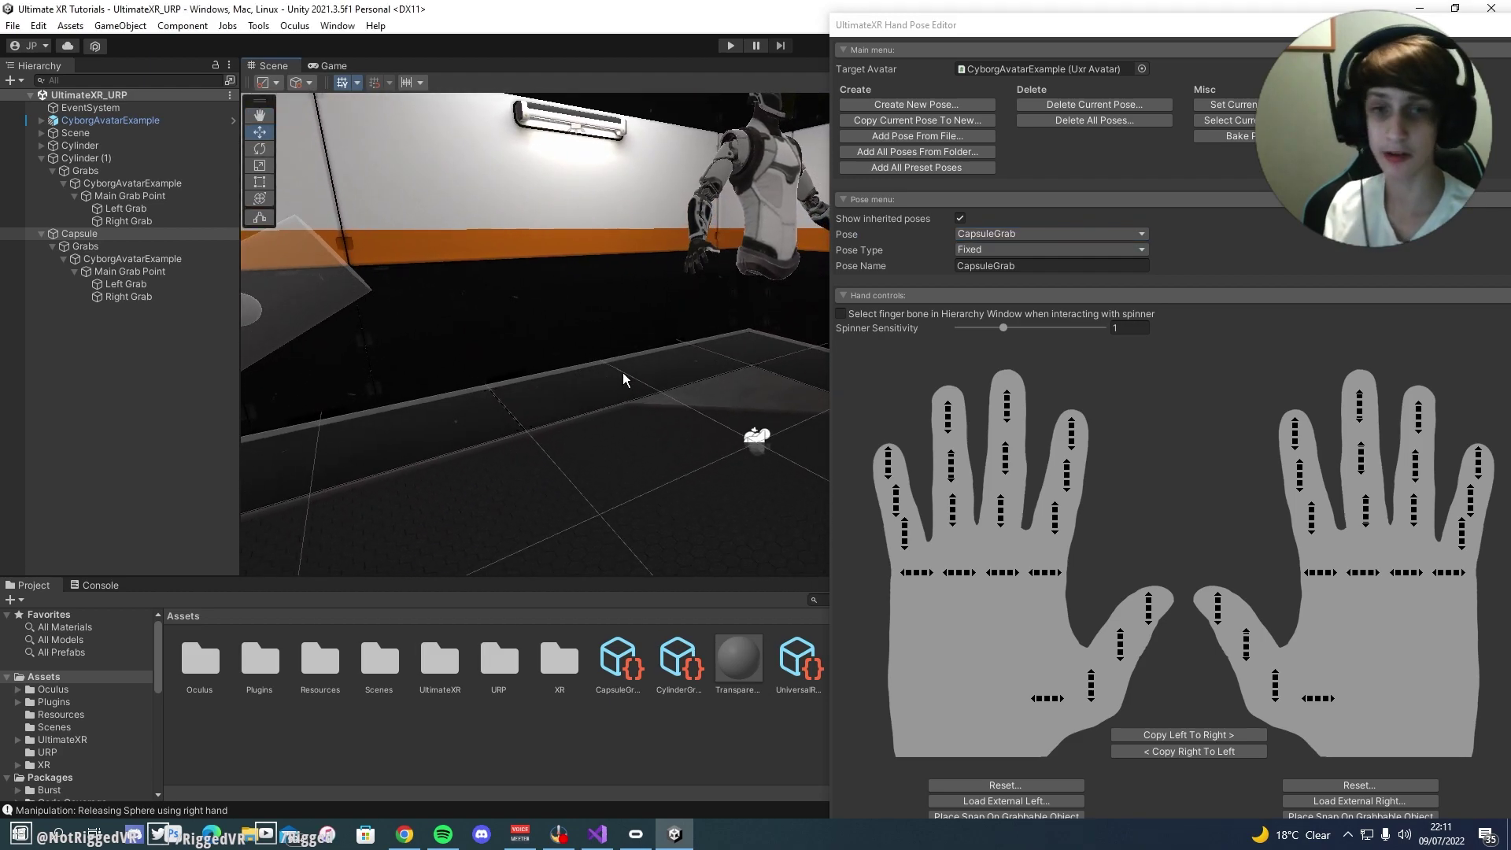
right_click_drag(749, 310, 783, 317)
left_click(100, 235)
right_click_drag(670, 356, 552, 354)
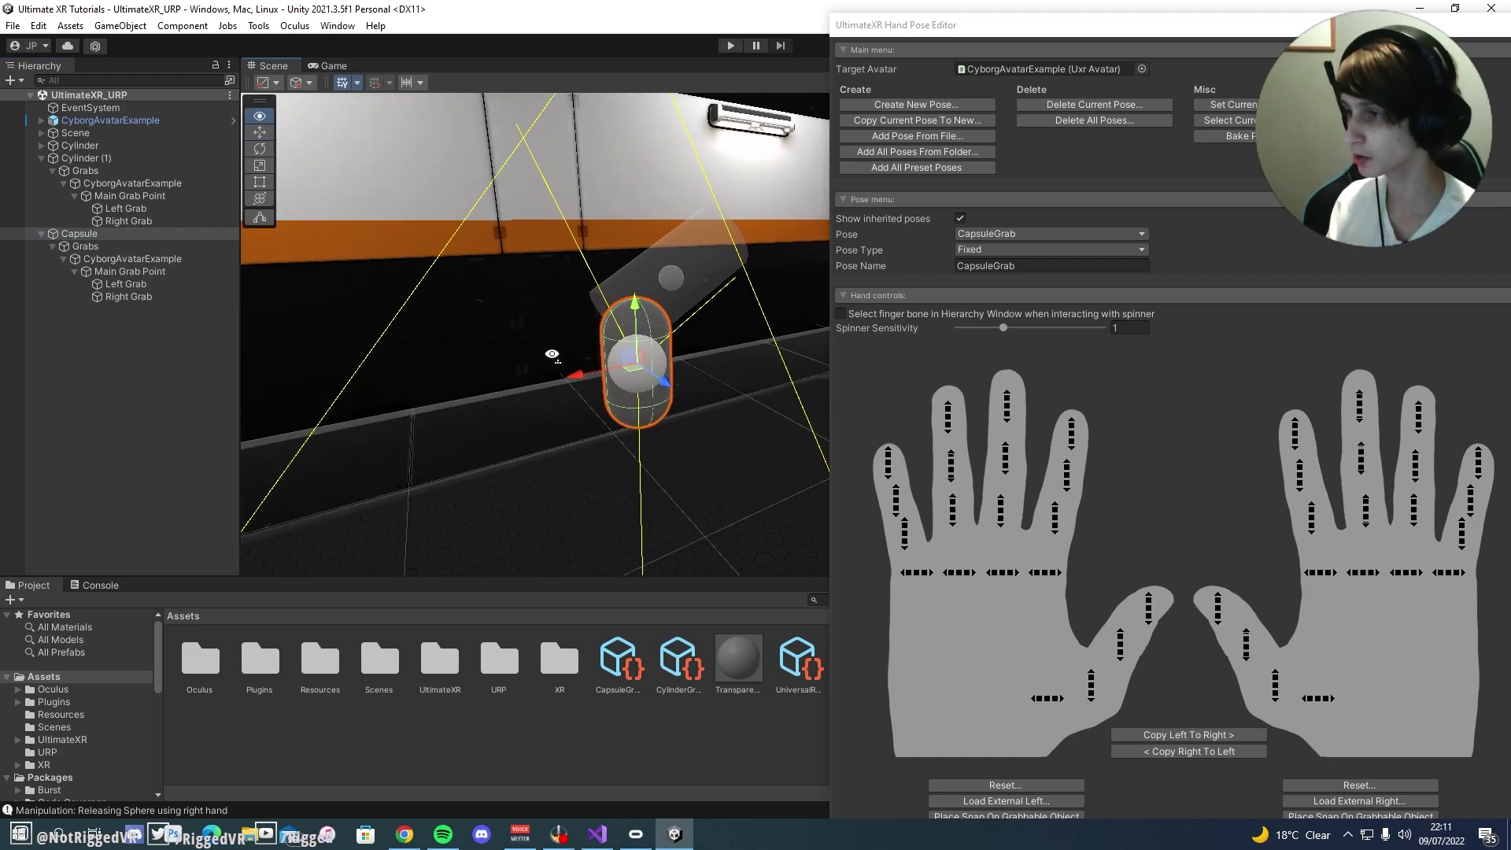
left_click_drag(552, 354, 441, 346, "alt")
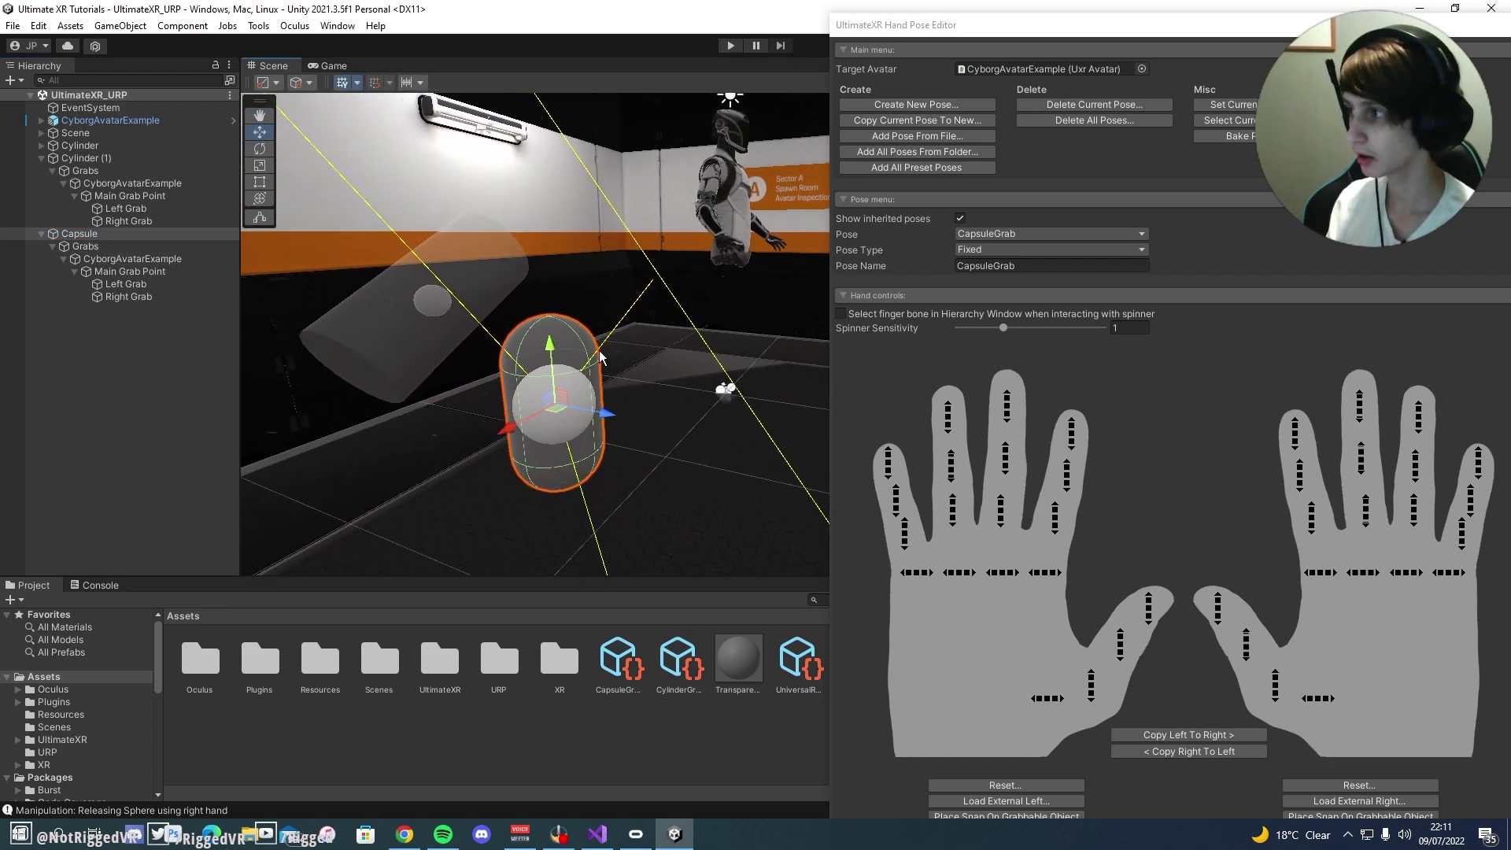
left_click(157, 287)
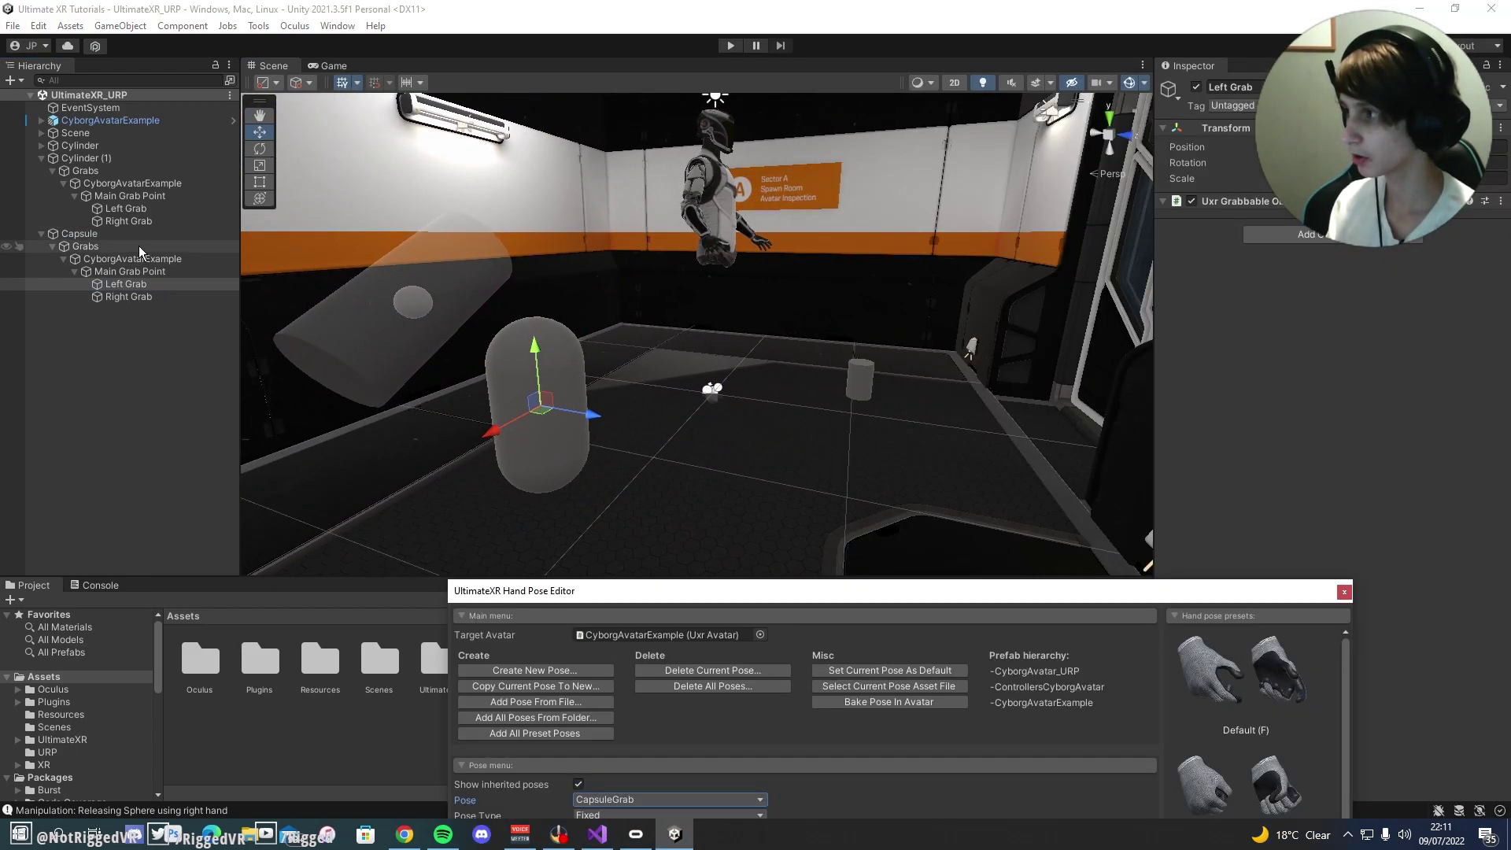
left_click(136, 236)
scroll(1331, 418, "down", 10)
left_click(1397, 389)
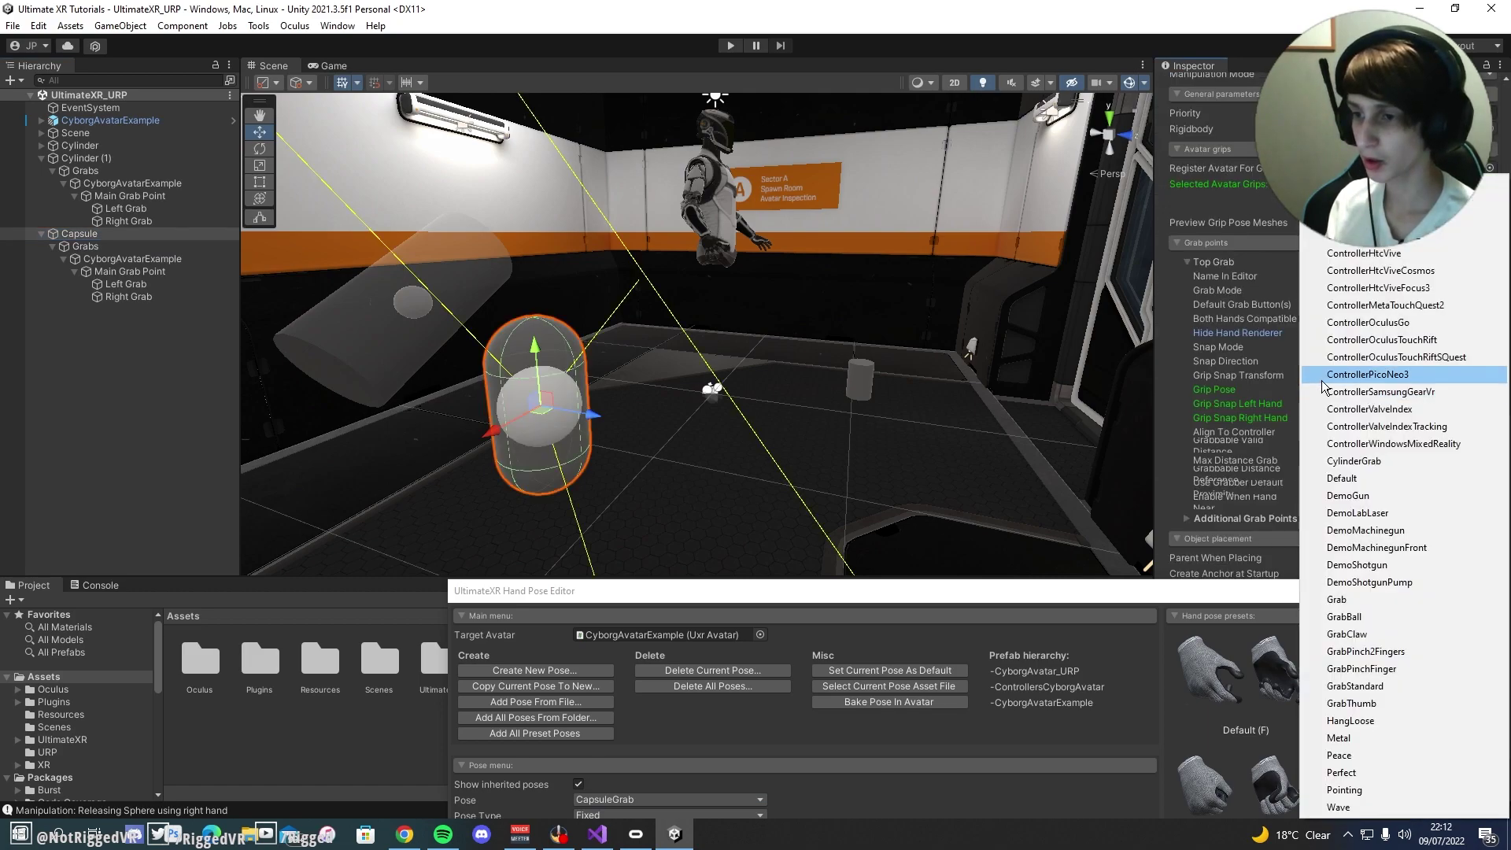
left_click(1397, 391)
left_click(1397, 389)
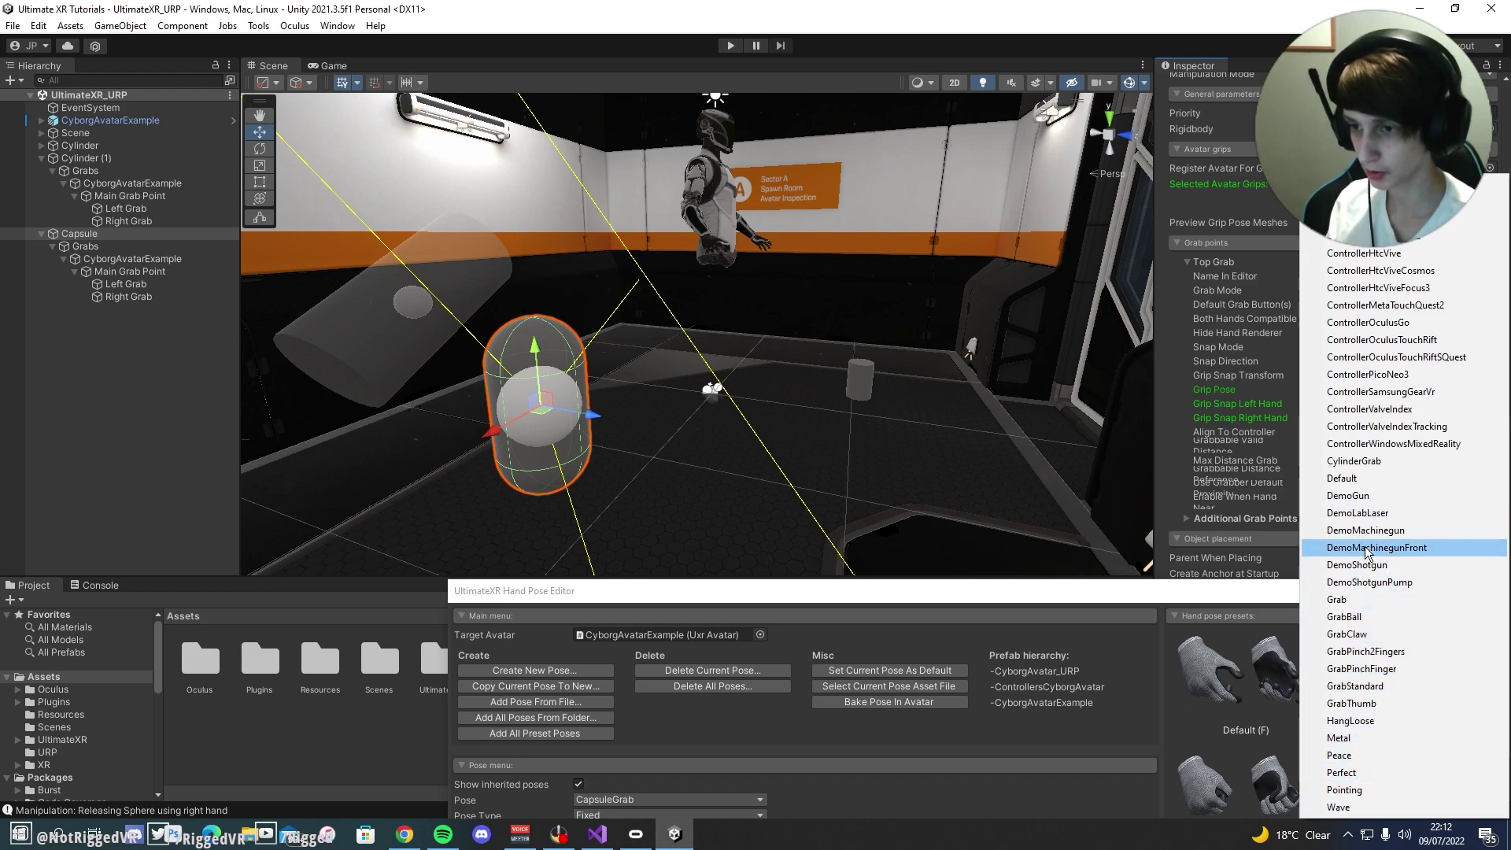
left_click(1361, 201)
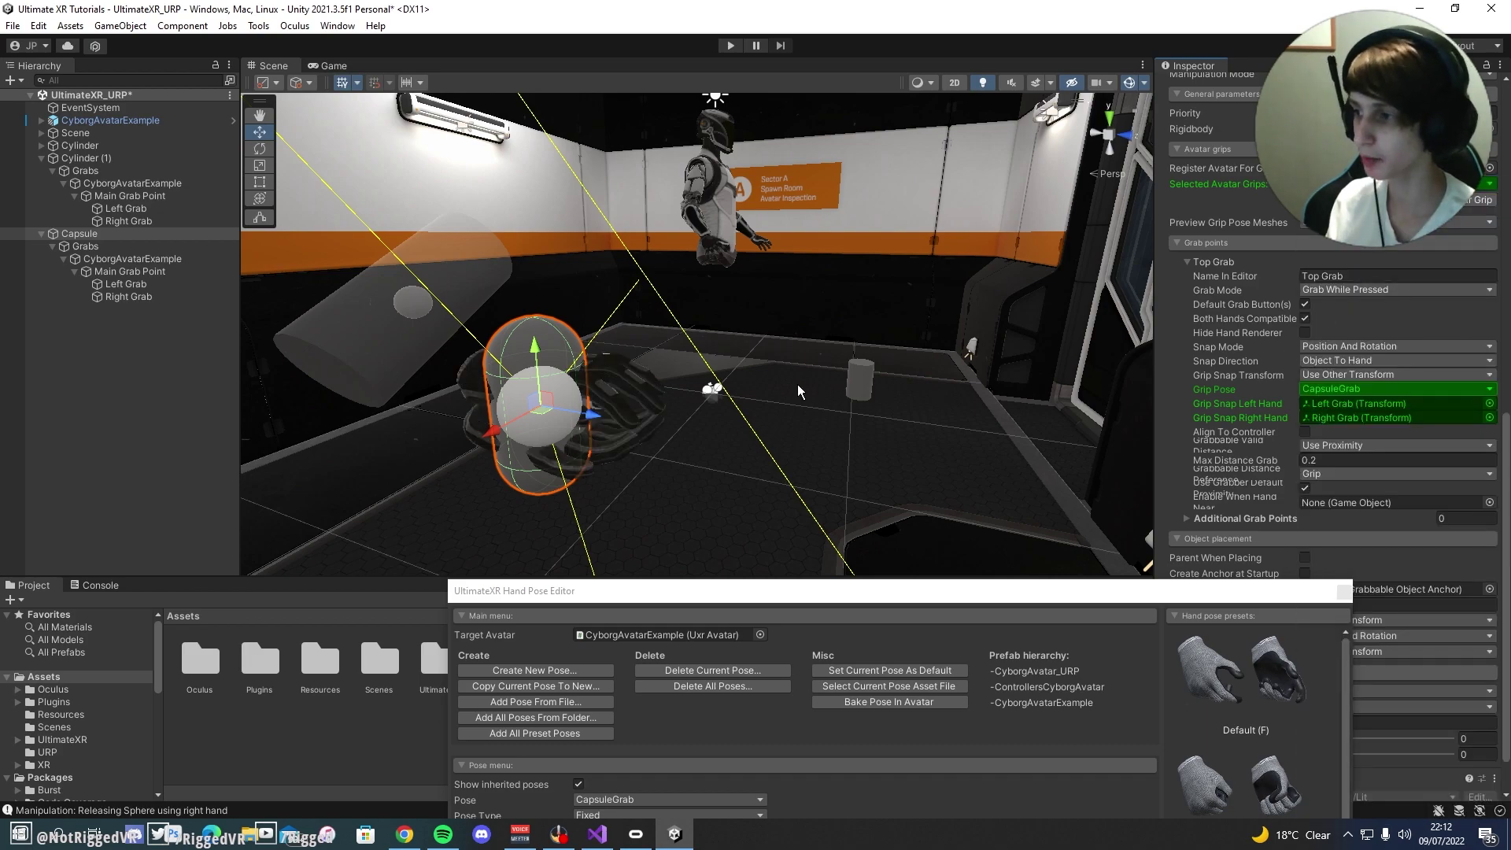
Step: Move the capsule's Right Grab point up so the hand sits over the capsule's top end
right_click_drag(798, 389, 758, 429)
key("w")
left_click(126, 284)
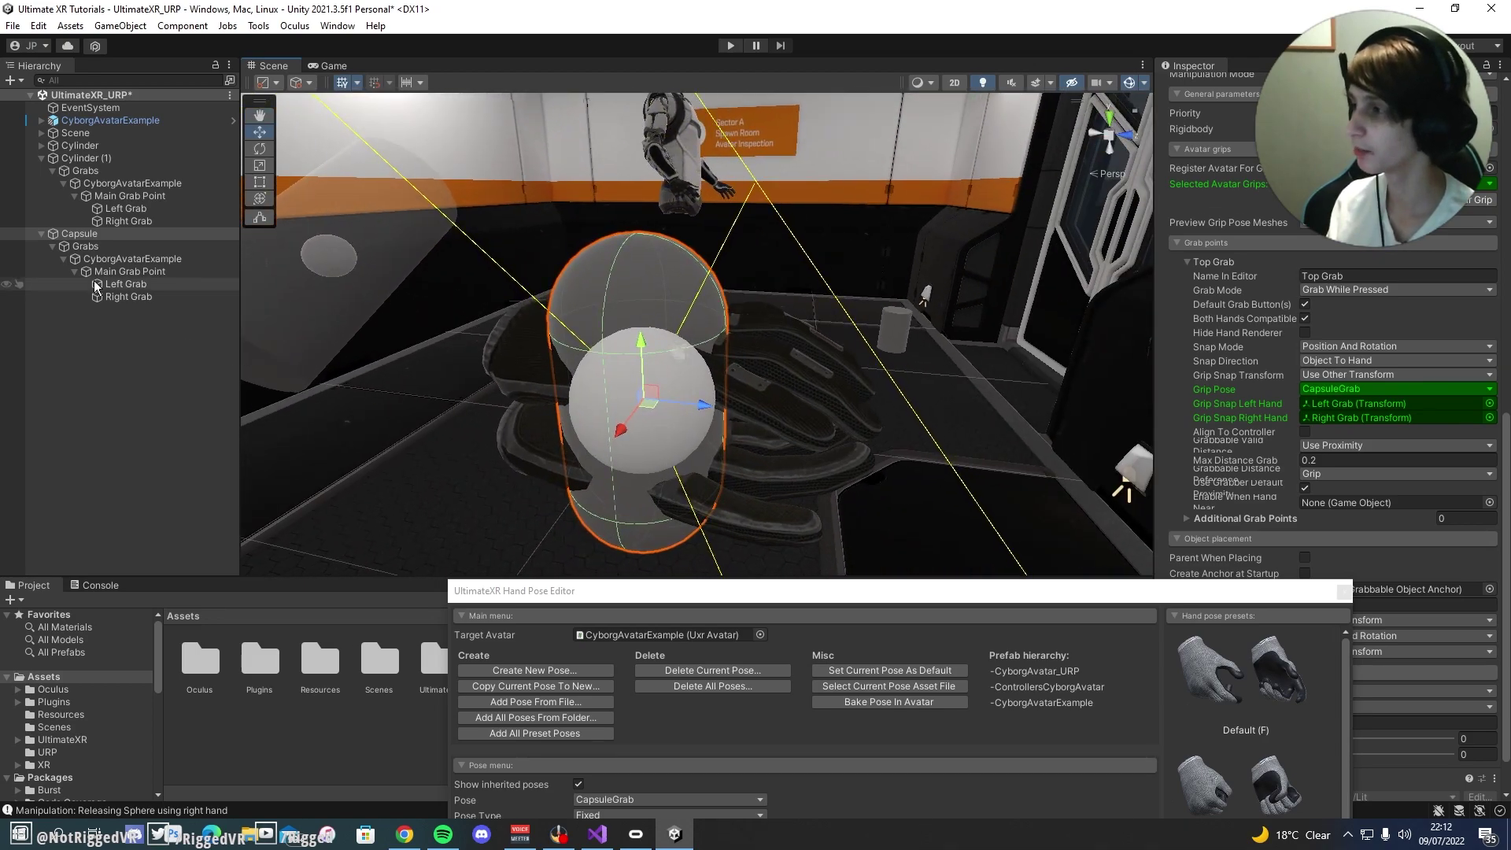
left_click(128, 296)
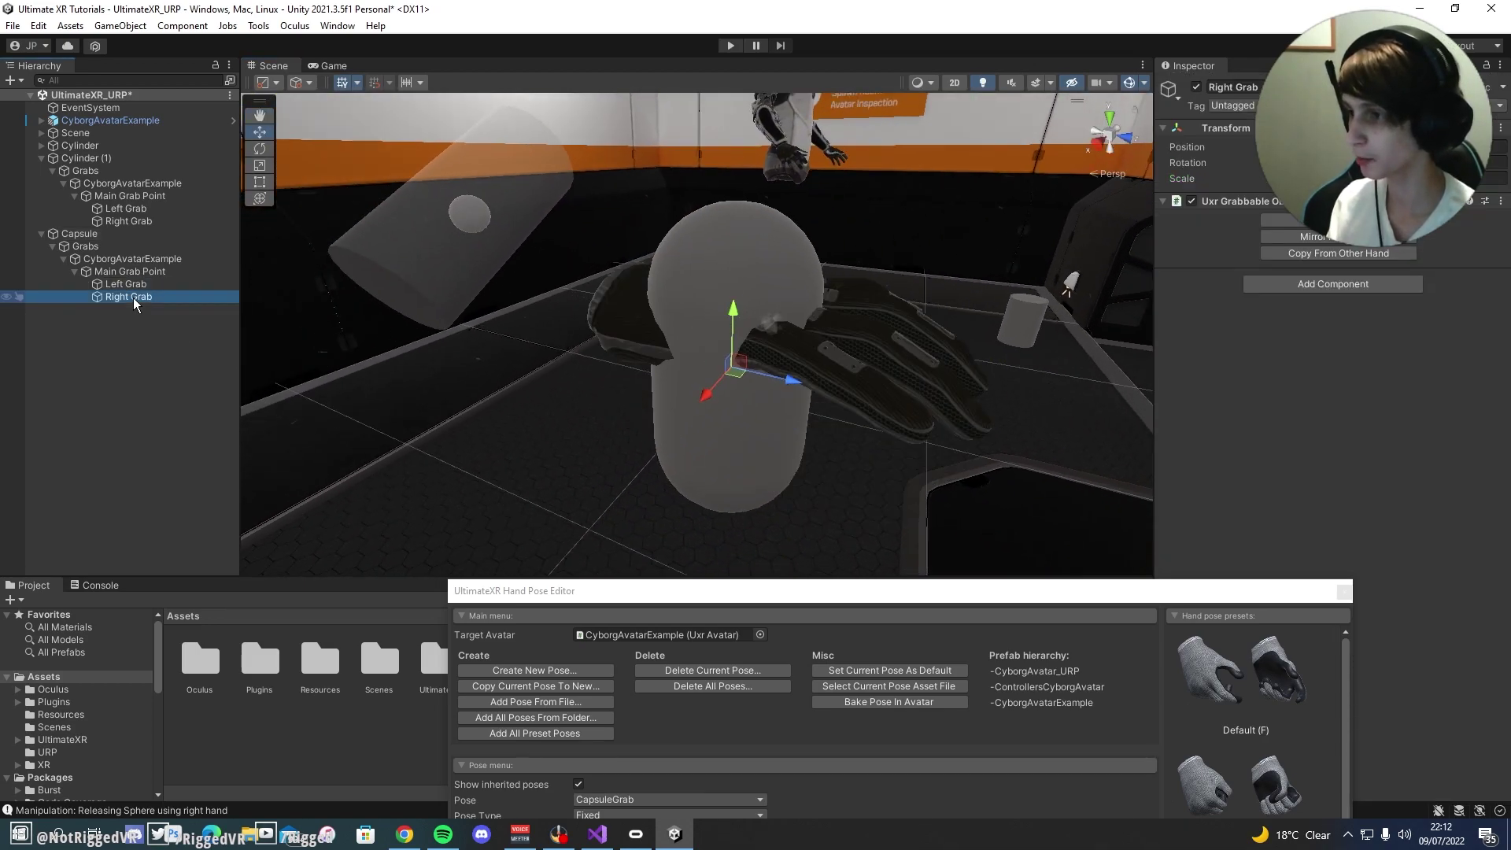
right_click_drag(432, 311, 664, 317)
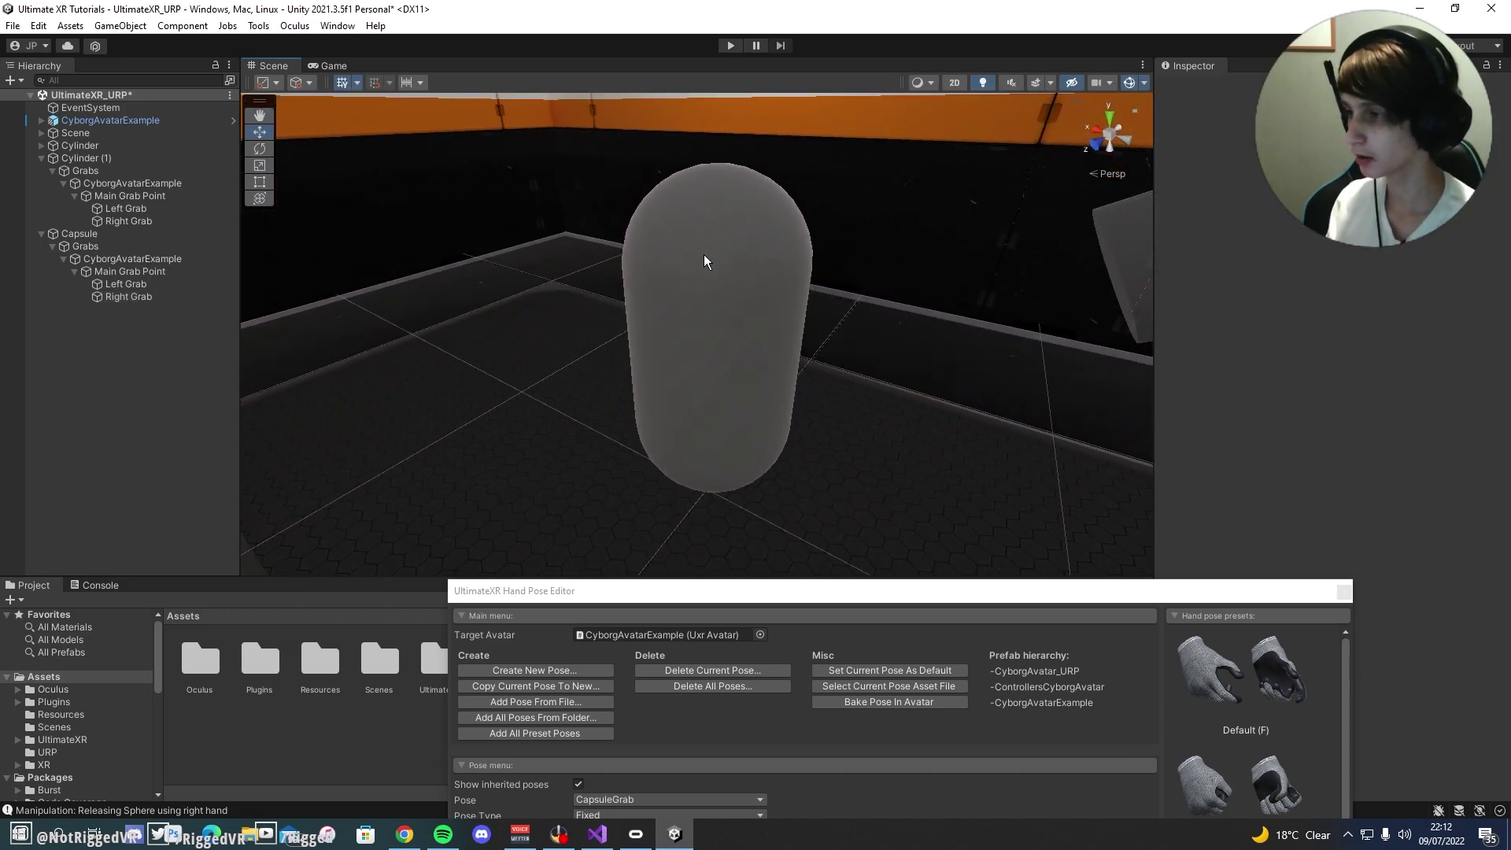
left_click(122, 293)
left_click_drag(716, 290, 718, 148)
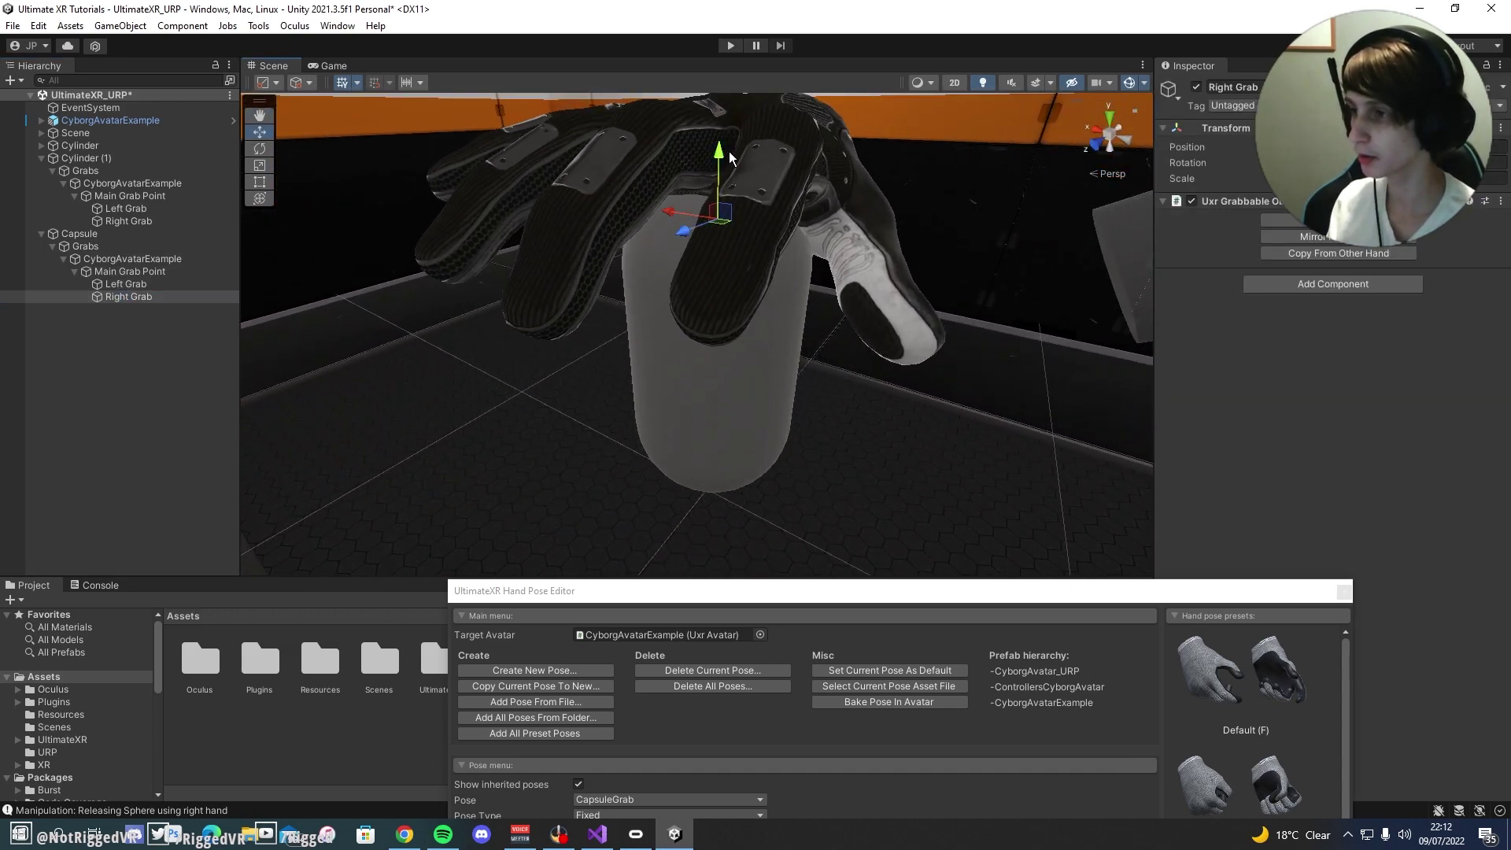
Step: Place the pose editor beside the previewed right hand and curl its index finger down over the capsule
right_click_drag(719, 148, 844, 565)
left_click_drag(715, 592, 930, 17)
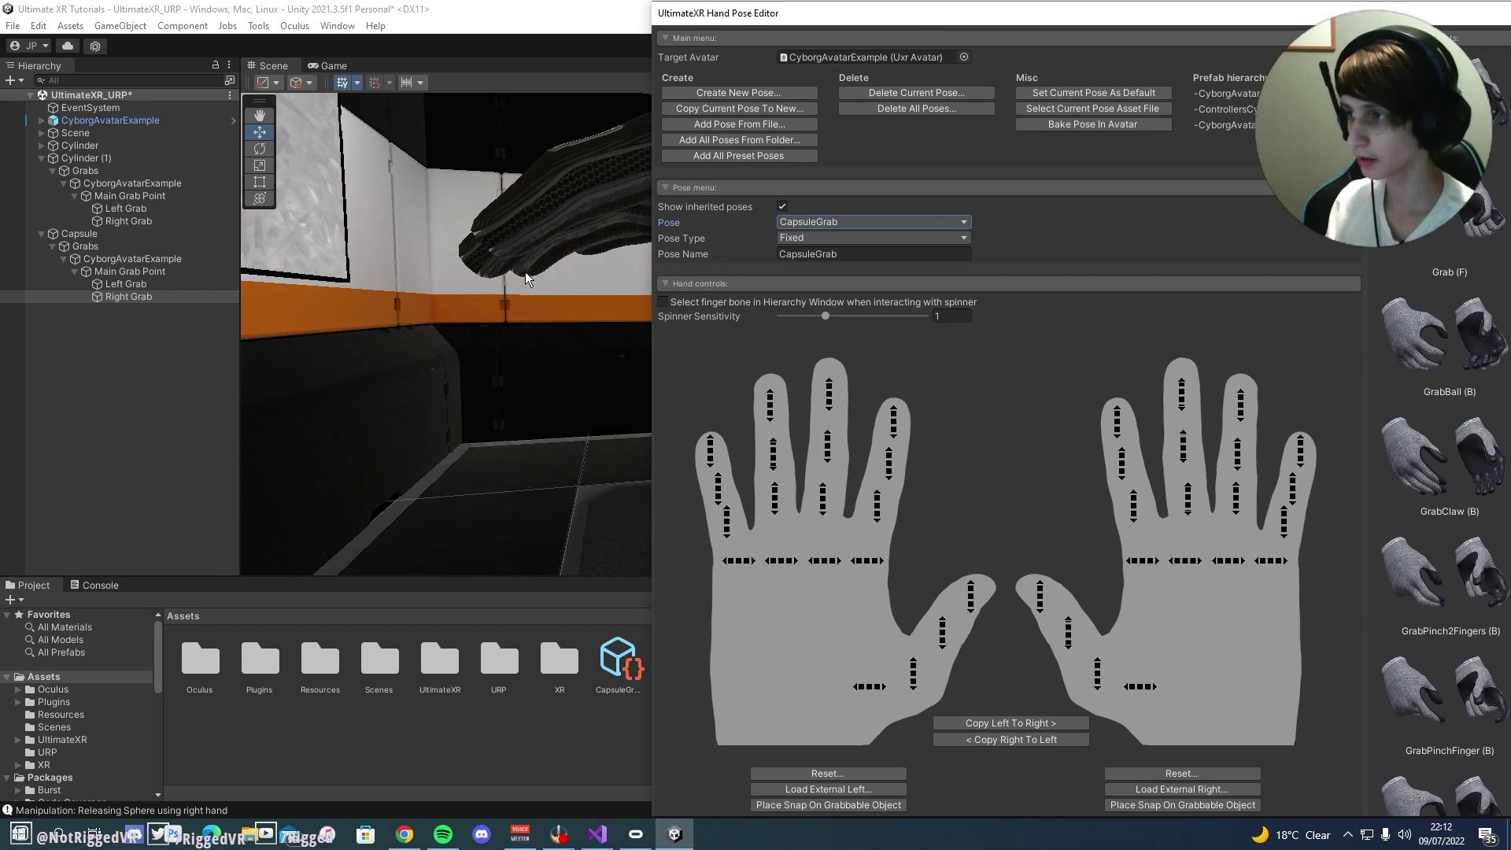
right_click_drag(526, 276, 608, 279)
left_click_drag(608, 278, 582, 260, "alt")
left_click_drag(963, 21, 77, 5)
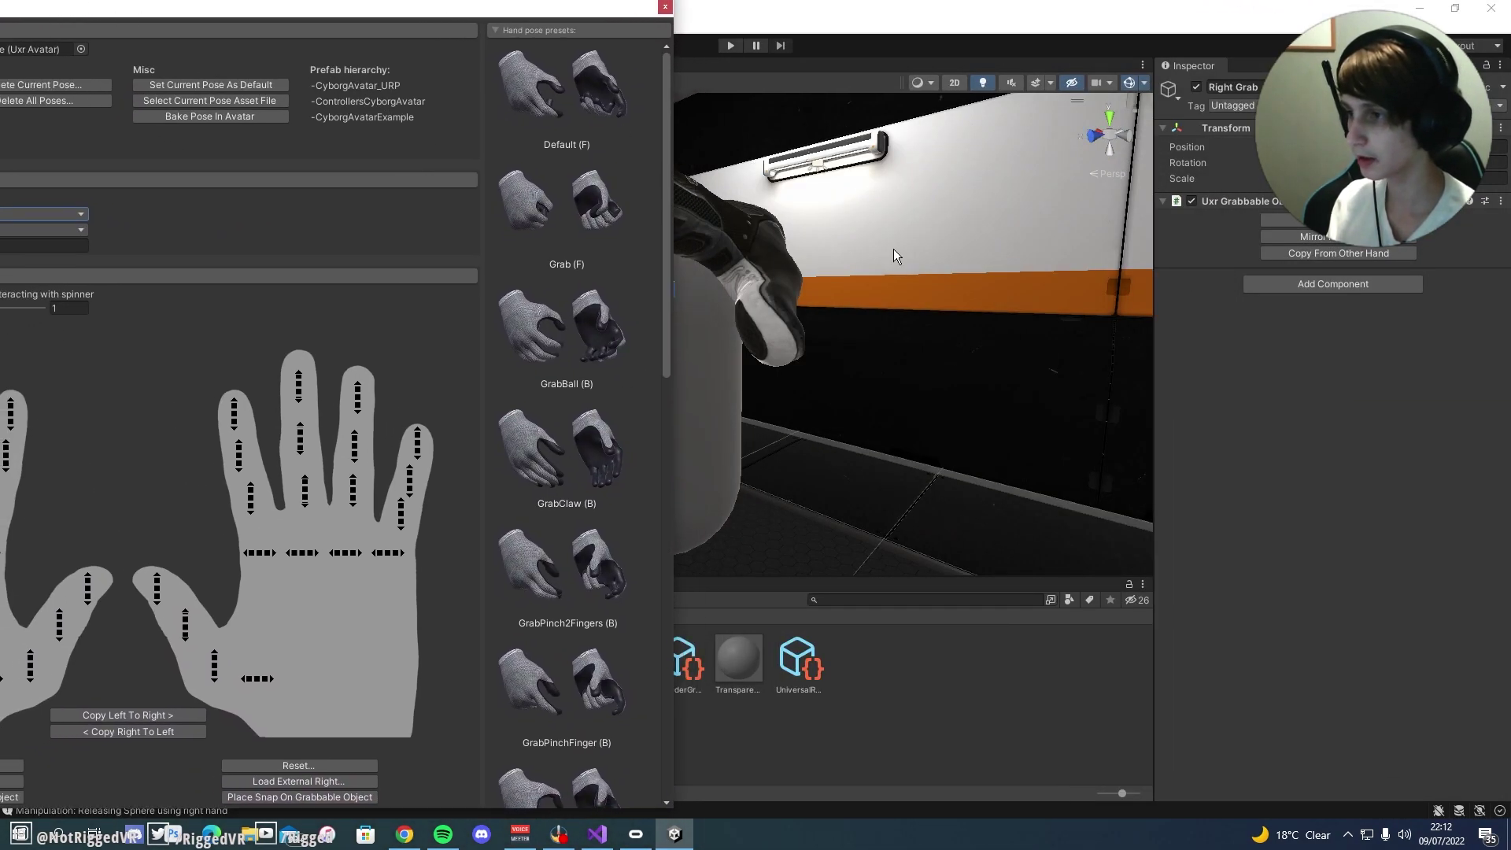
right_click_drag(894, 254, 710, 285)
right_click_drag(866, 293, 606, 418)
left_click_drag(259, 507, 251, 462)
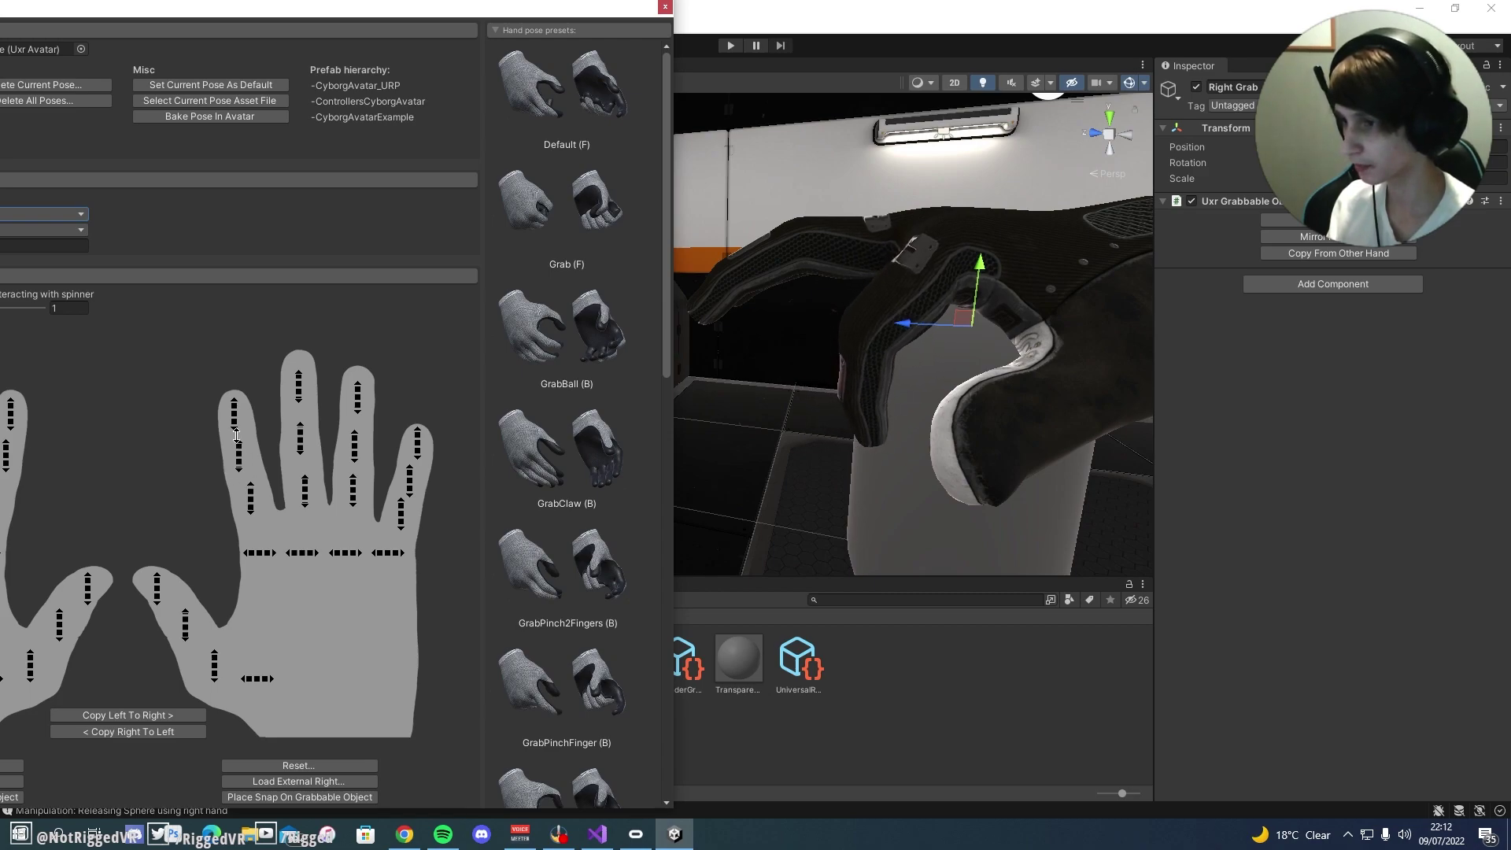
Step: Adjust the right thumb's spread and joint bends so it wraps against the capsule's side
right_click_drag(795, 416, 912, 411)
scroll(804, 367, "down", 2)
scroll(785, 356, "up", 5)
left_click_drag(267, 684, 224, 647)
left_click_drag(898, 429, 1119, 453, "alt")
left_click_drag(186, 633, 191, 605)
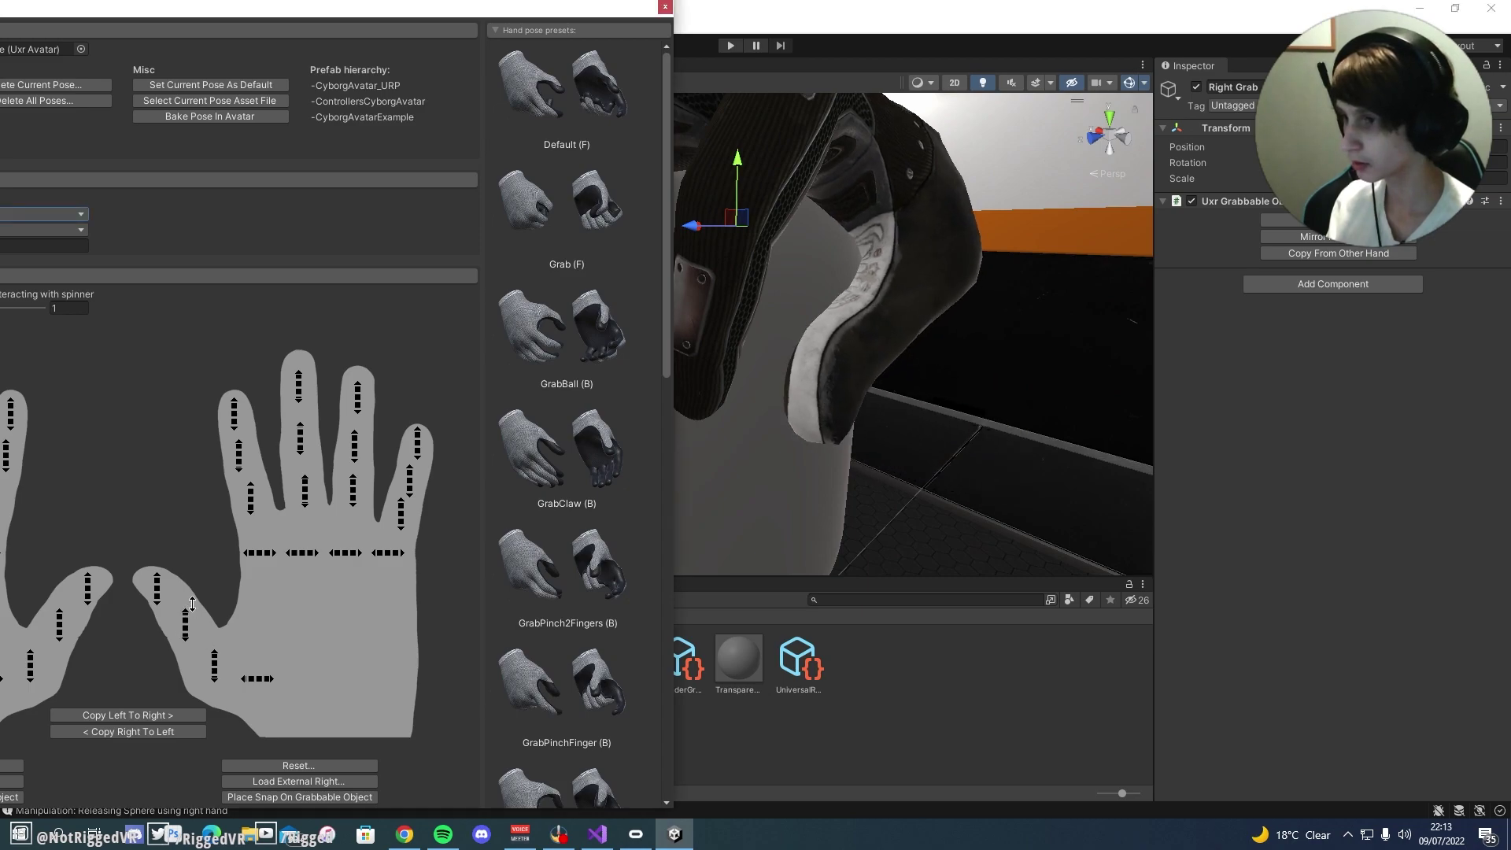
left_click_drag(881, 481, 653, 480, "alt")
left_click_drag(270, 671, 190, 665)
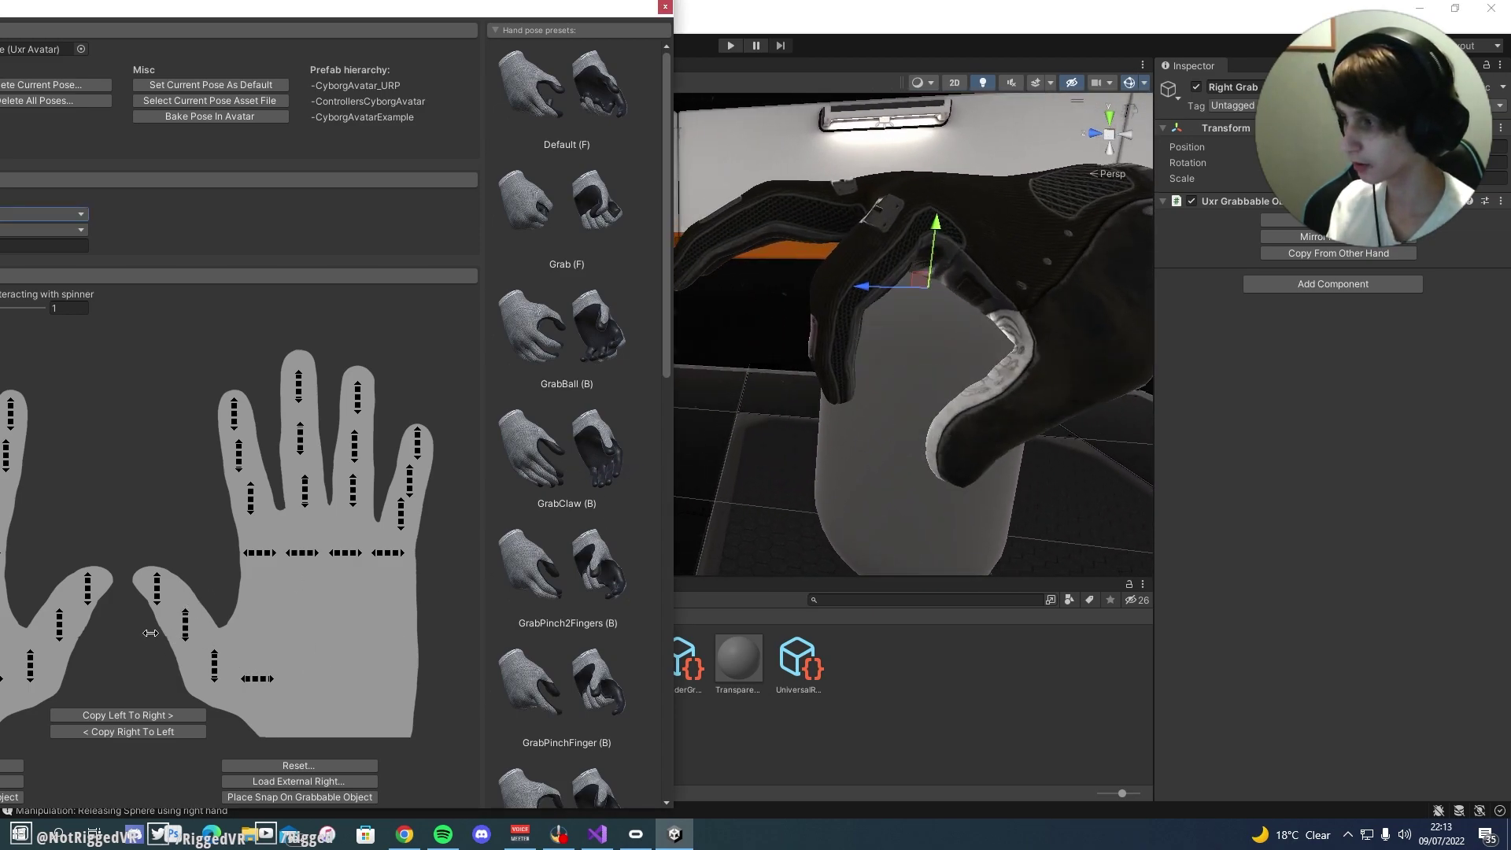
left_click_drag(185, 601, 185, 644)
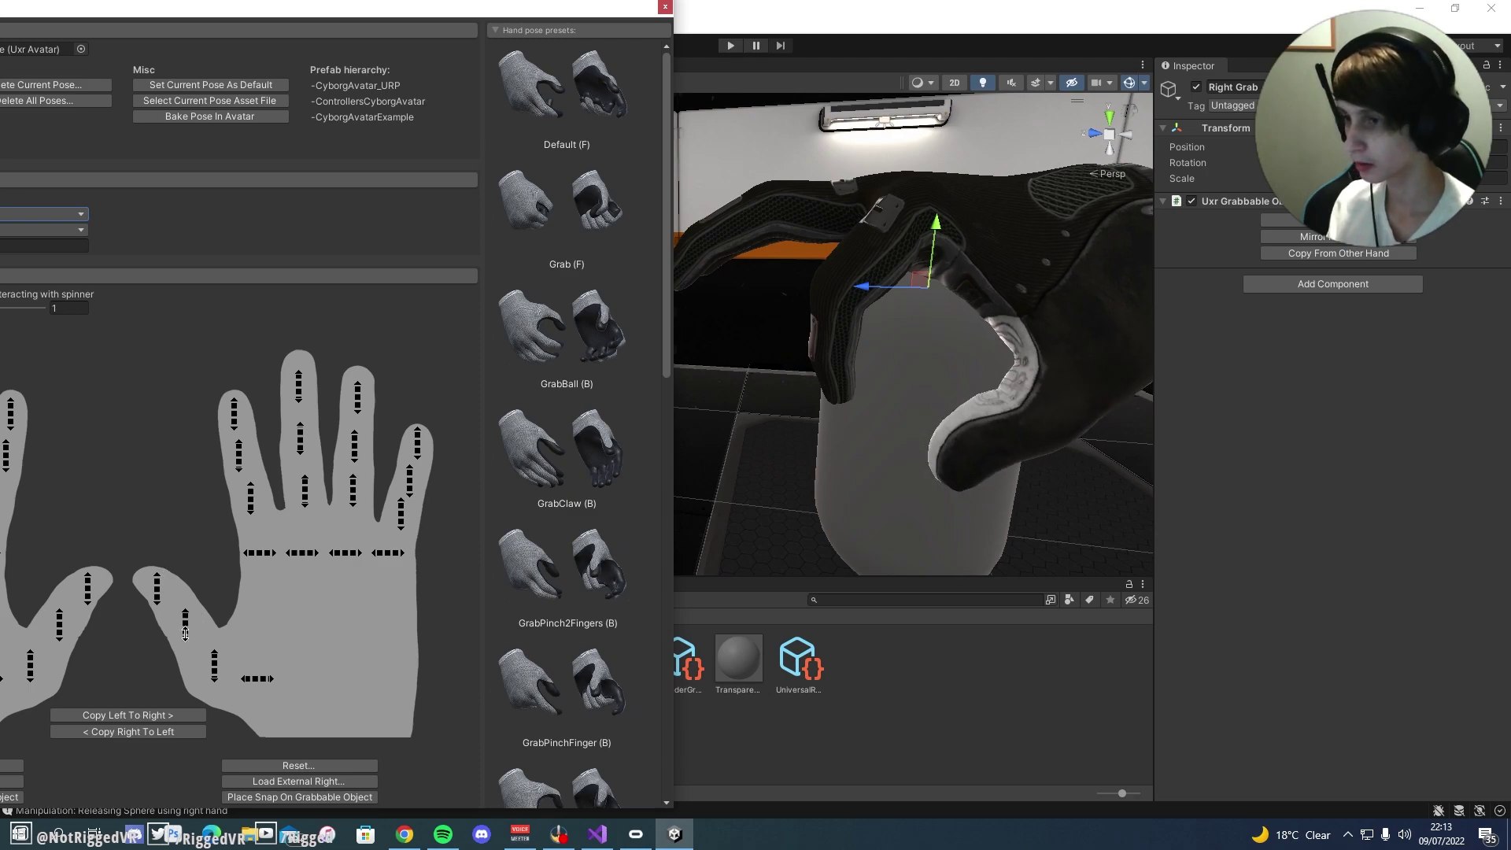
Step: Curl and spread the right hand's middle, ring and little fingers around the capsule's top
right_click_drag(866, 529, 1133, 519)
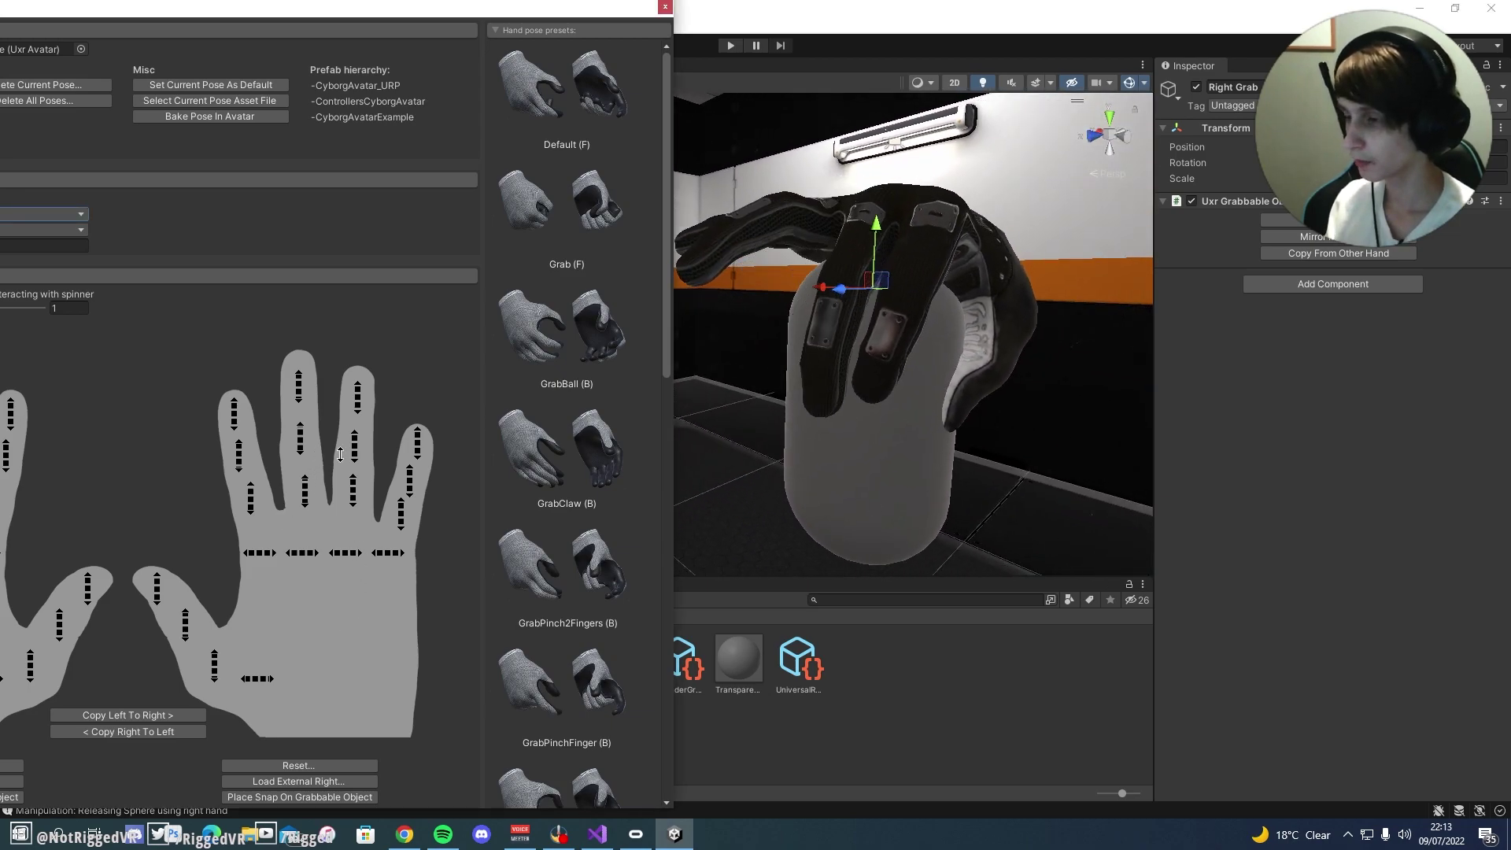
left_click_drag(882, 409, 1362, 405, "alt")
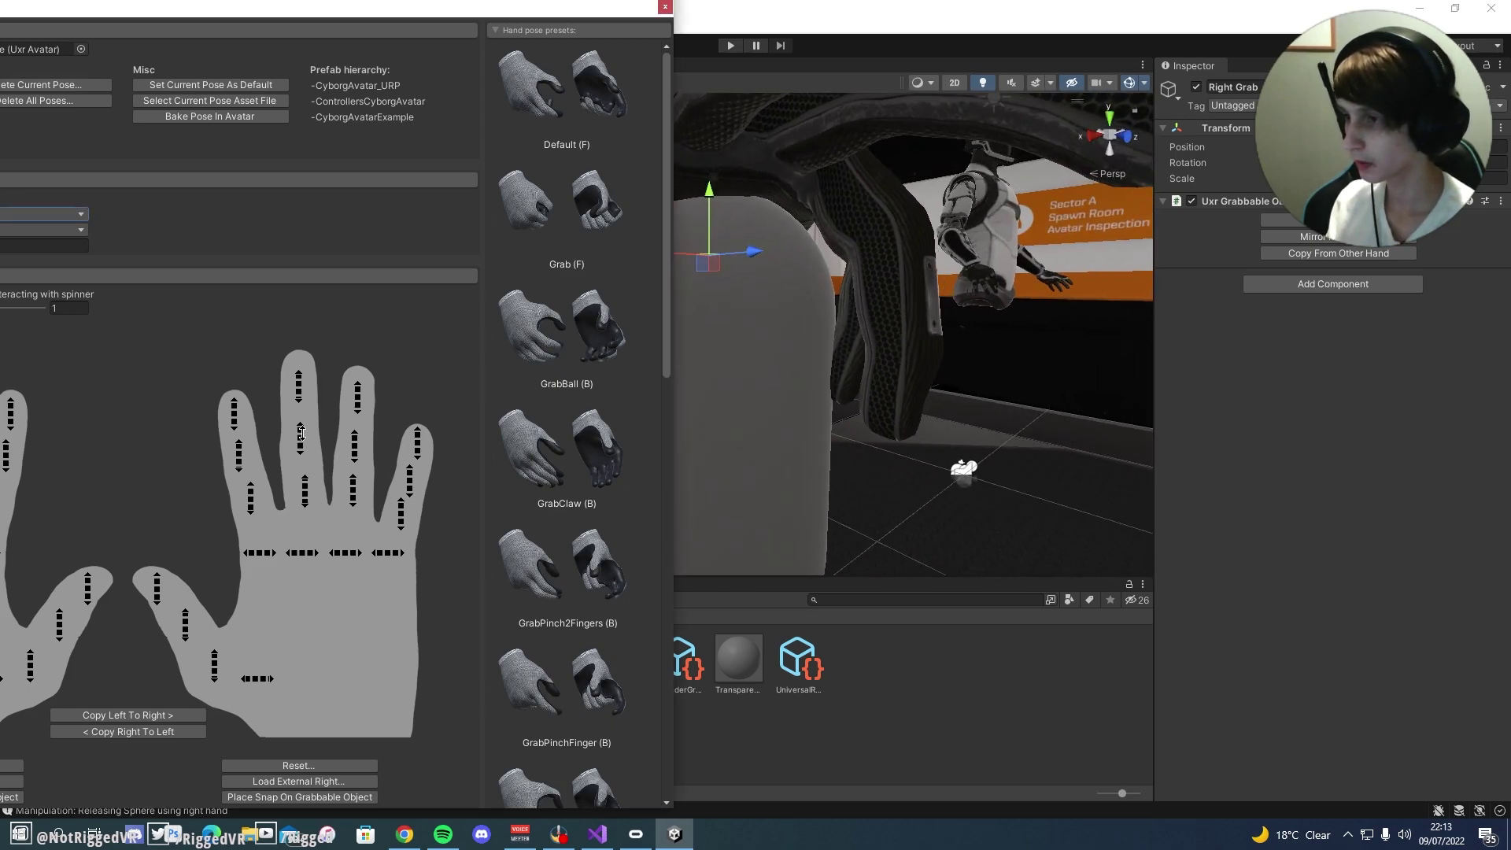
left_click_drag(1016, 346, 779, 358, "alt")
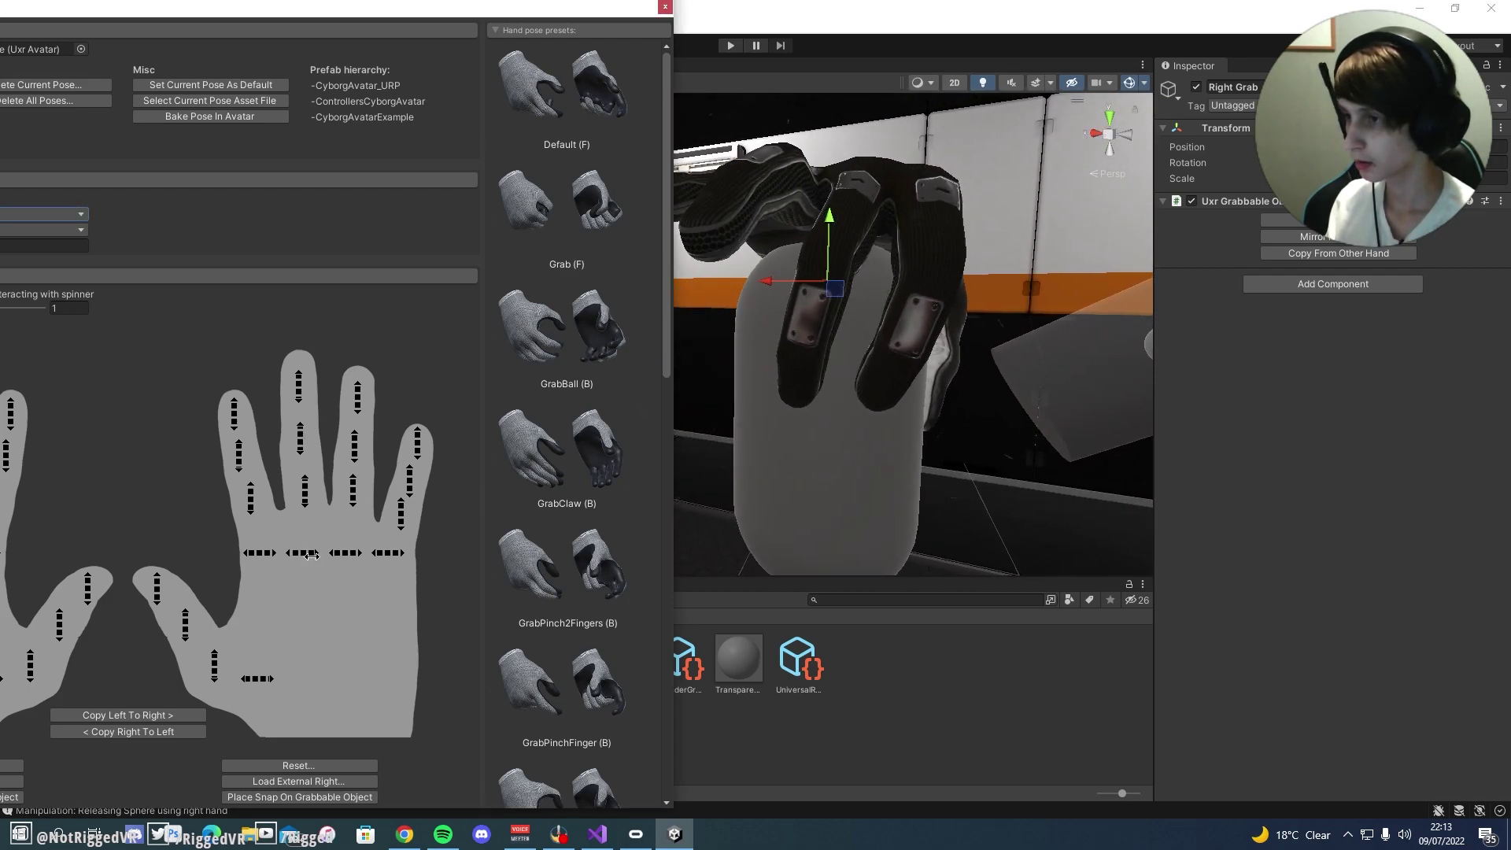
right_click_drag(311, 555, 358, 515)
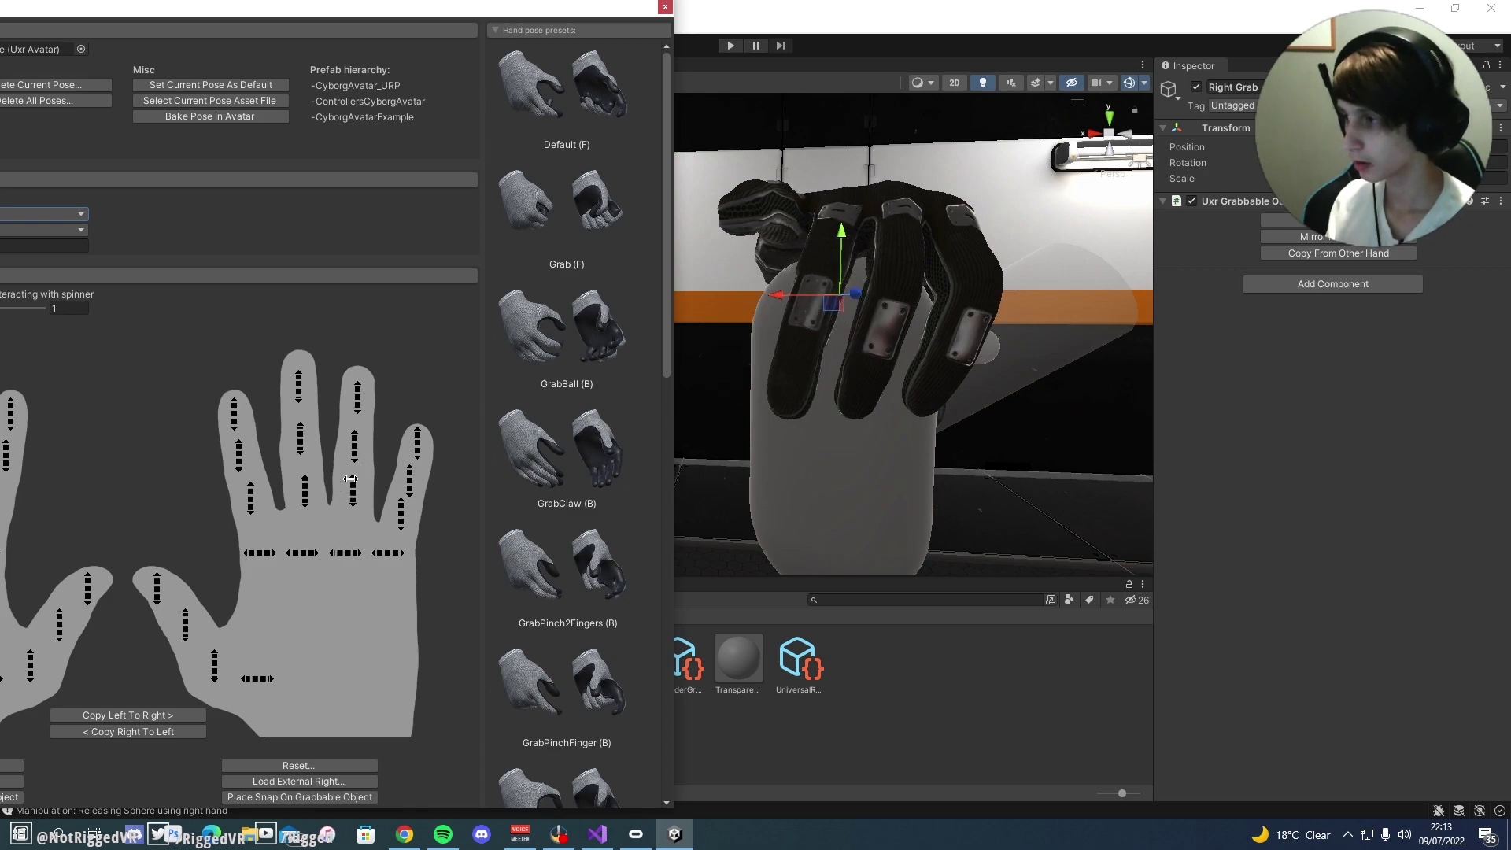
left_click_drag(921, 323, 777, 386, "alt")
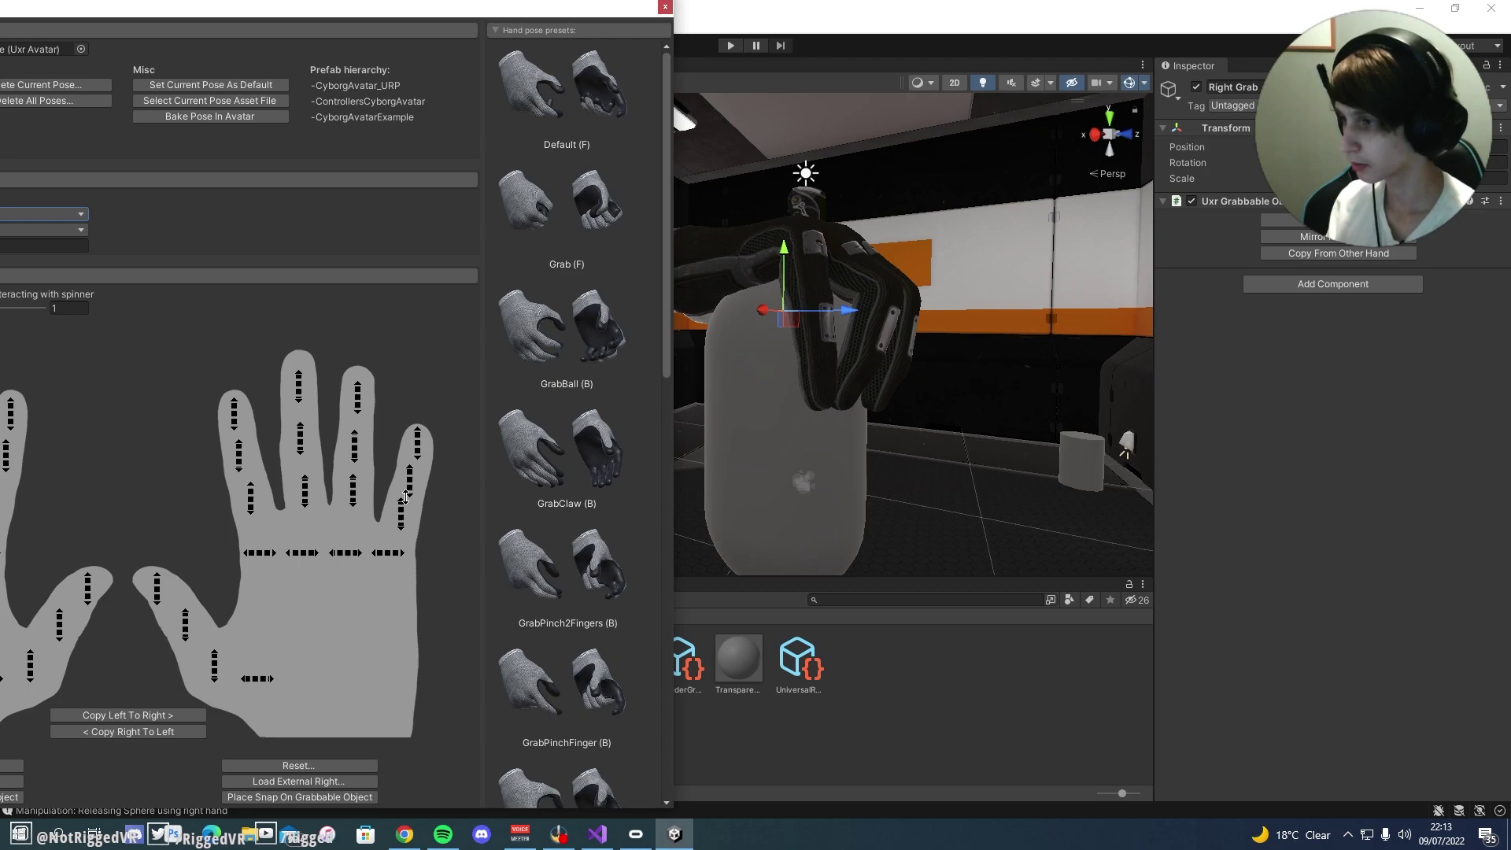
left_click_drag(1080, 392, 753, 301, "alt")
Step: Copy the CapsuleGrab finger pose from the right hand to the left hand
left_click_drag(359, 13, 1345, 60)
right_click_drag(622, 344, 661, 340)
key("s")
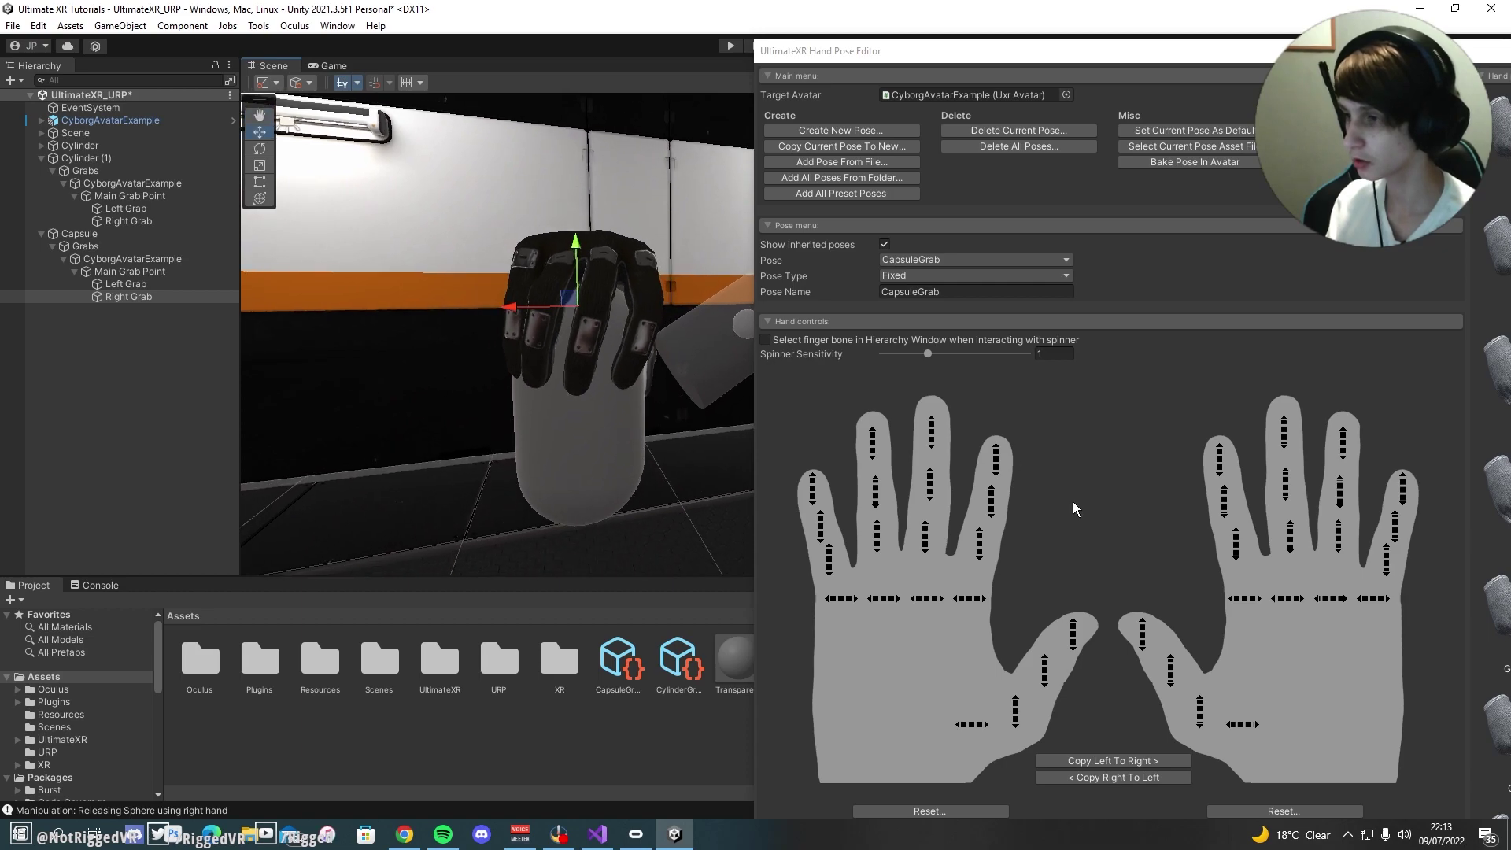
left_click(1117, 778)
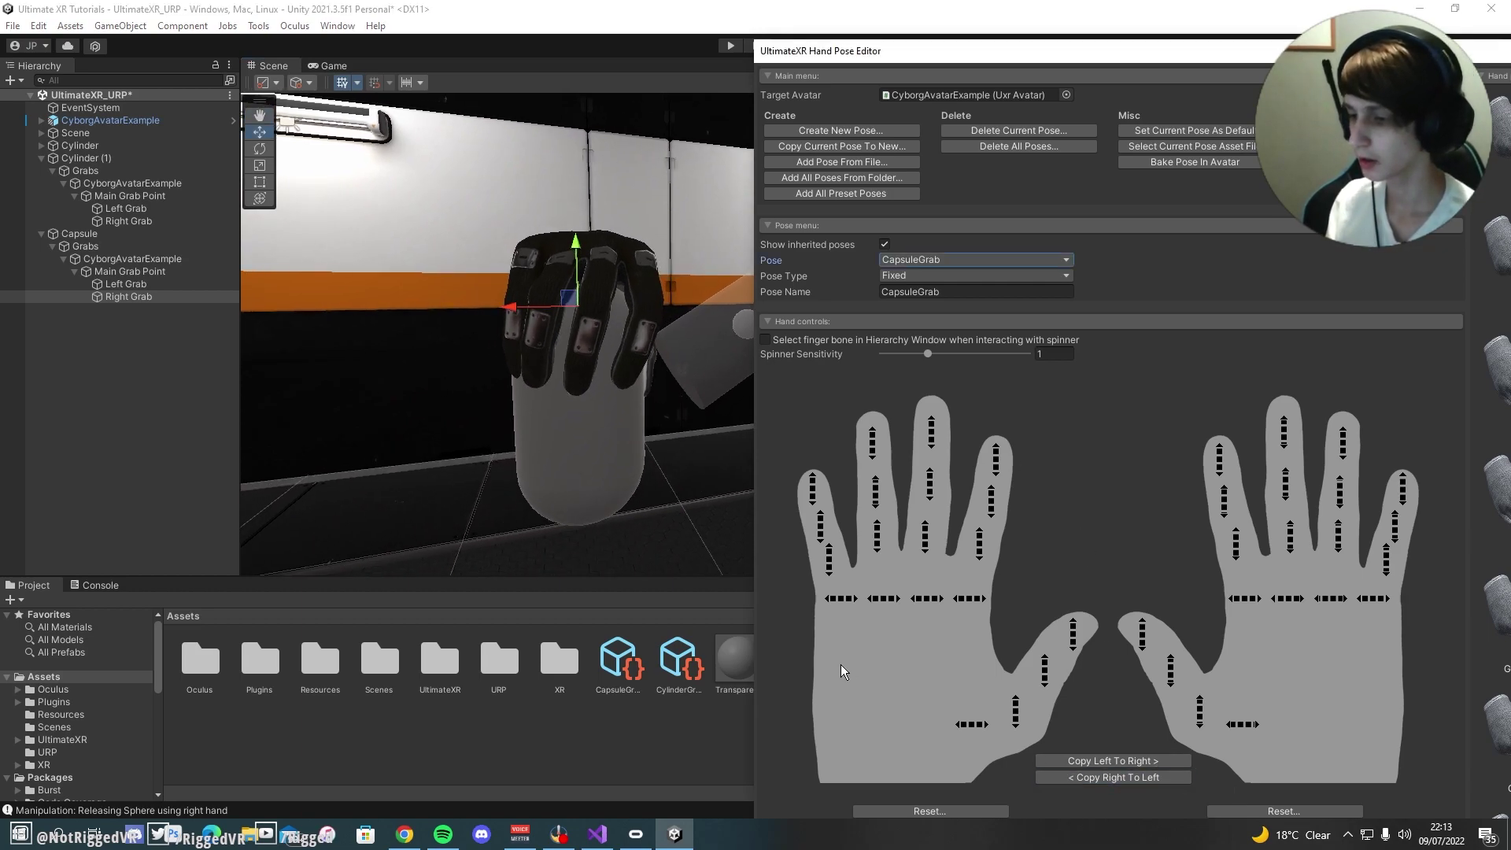
Step: Mirror the Right Grab placement onto the capsule's Left Grab point
left_click(123, 284)
key("f")
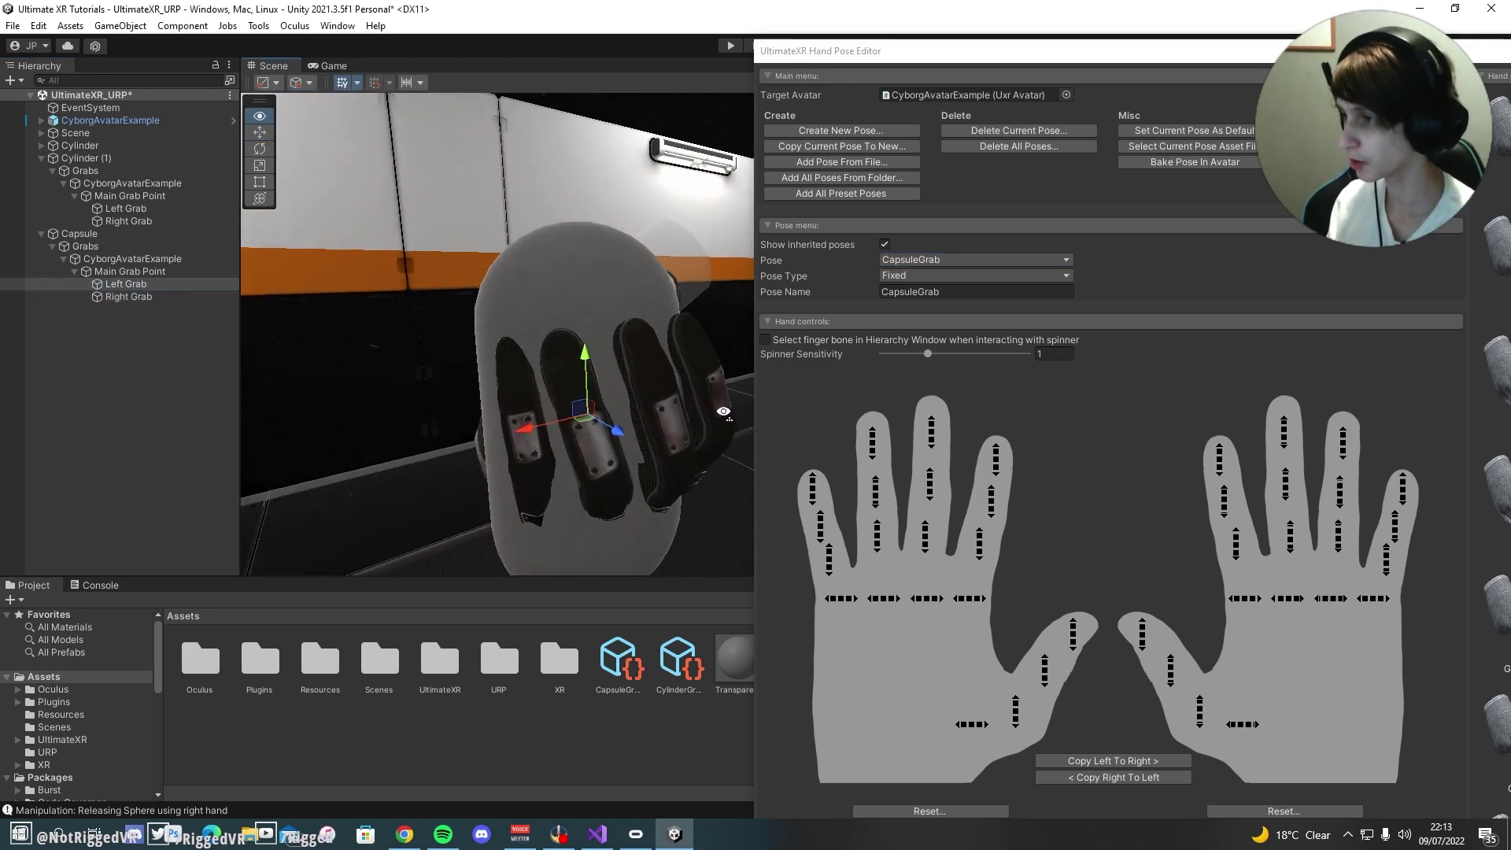
left_click_drag(1055, 55, 533, 616)
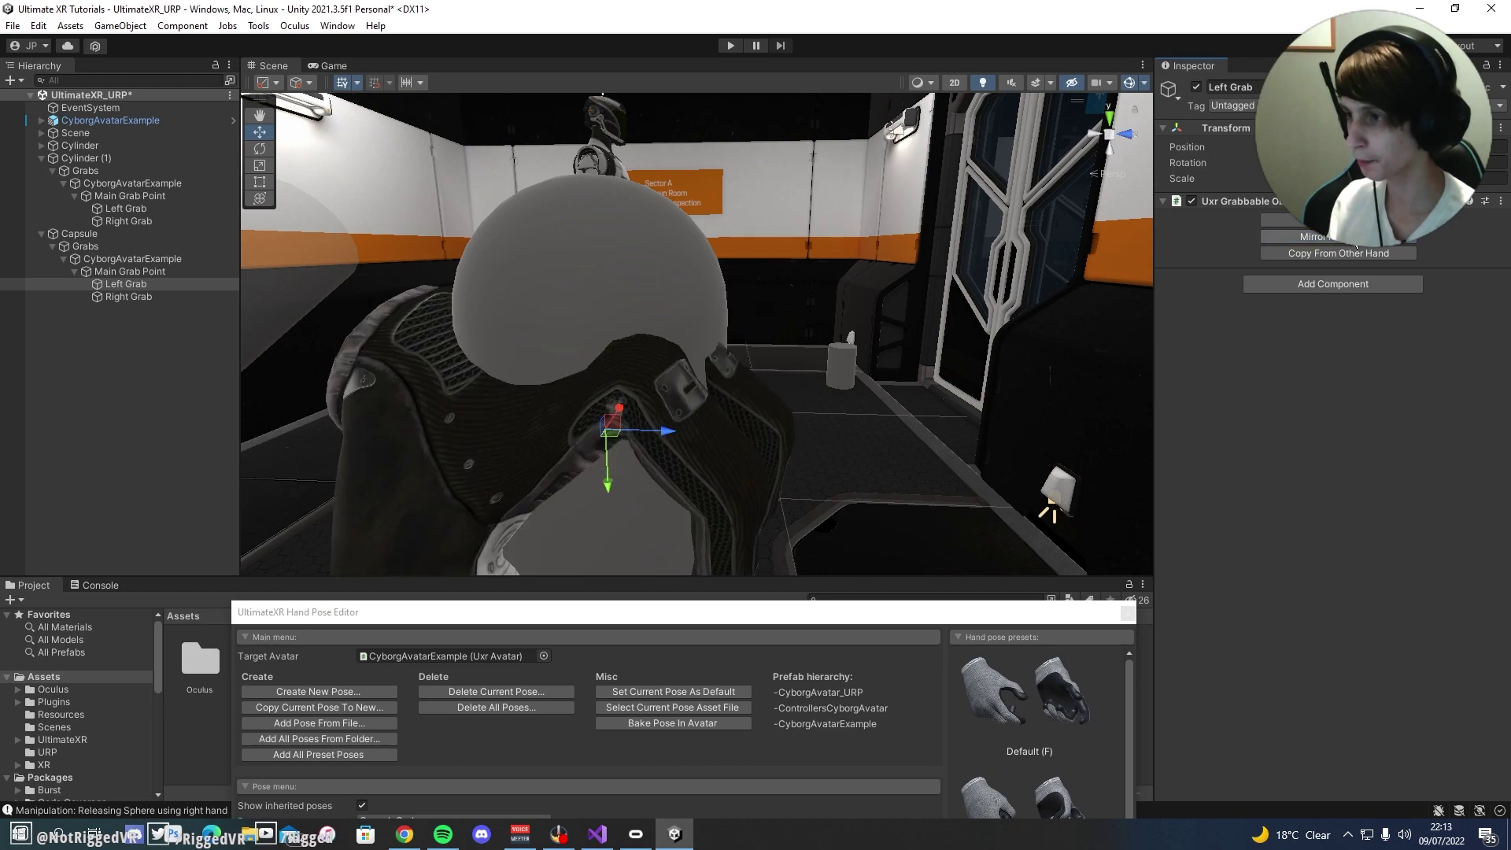
left_click_drag(693, 465, 492, 487, "alt")
left_click_drag(707, 419, 399, 310, "alt")
Step: Examine the fit of both hands around the selected capsule from several sides and bring the pose editor back into view
left_click(128, 296)
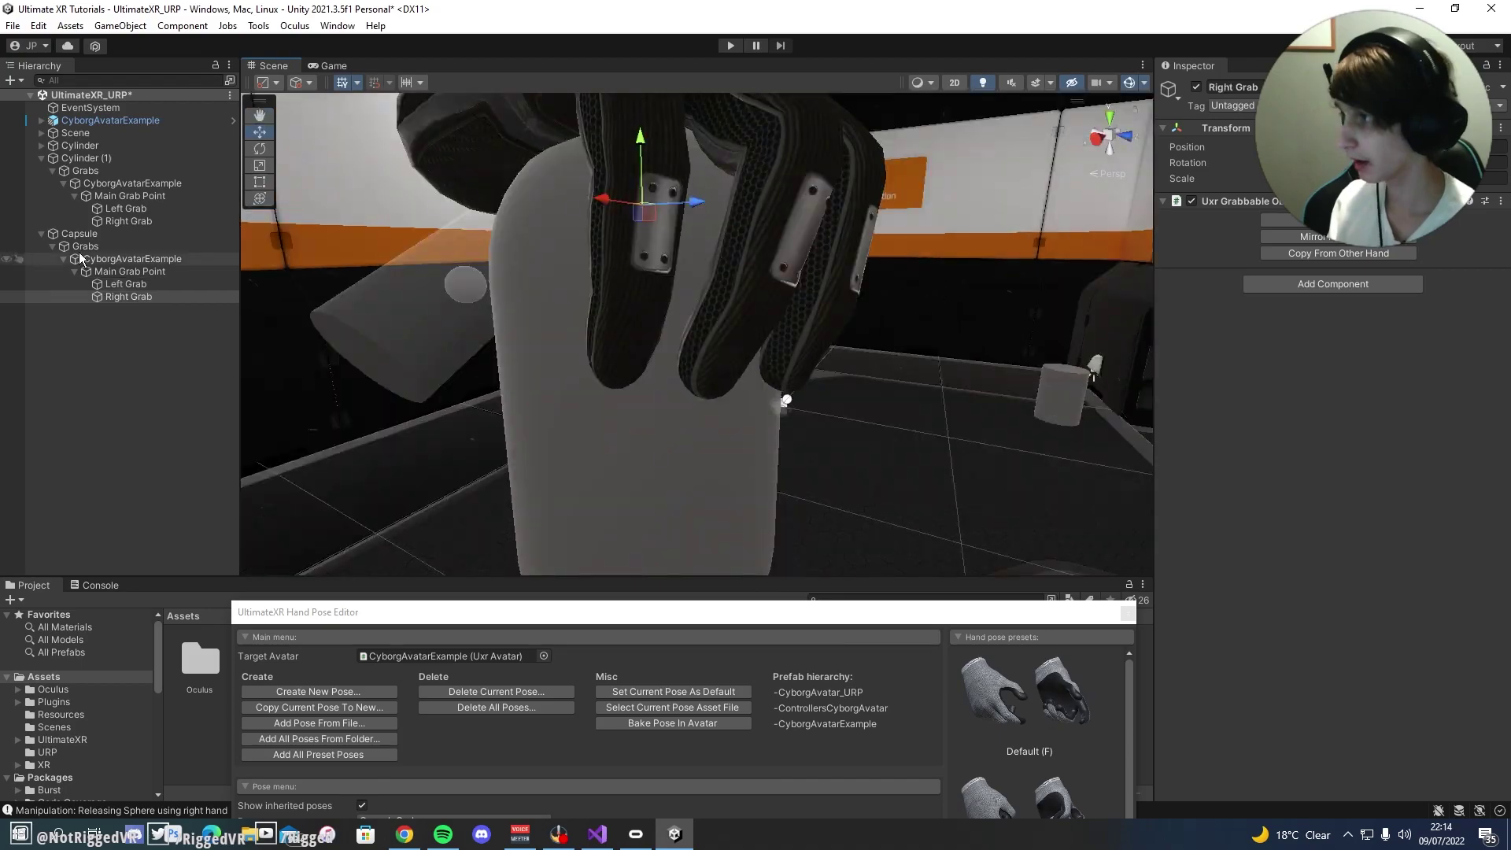
left_click(80, 233)
right_click_drag(700, 304, 646, 266)
left_click_drag(646, 266, 1213, 303, "alt")
left_click(1129, 83)
left_click_drag(489, 330, 969, 305, "alt")
left_click(1129, 83)
scroll(905, 315, "down", 6)
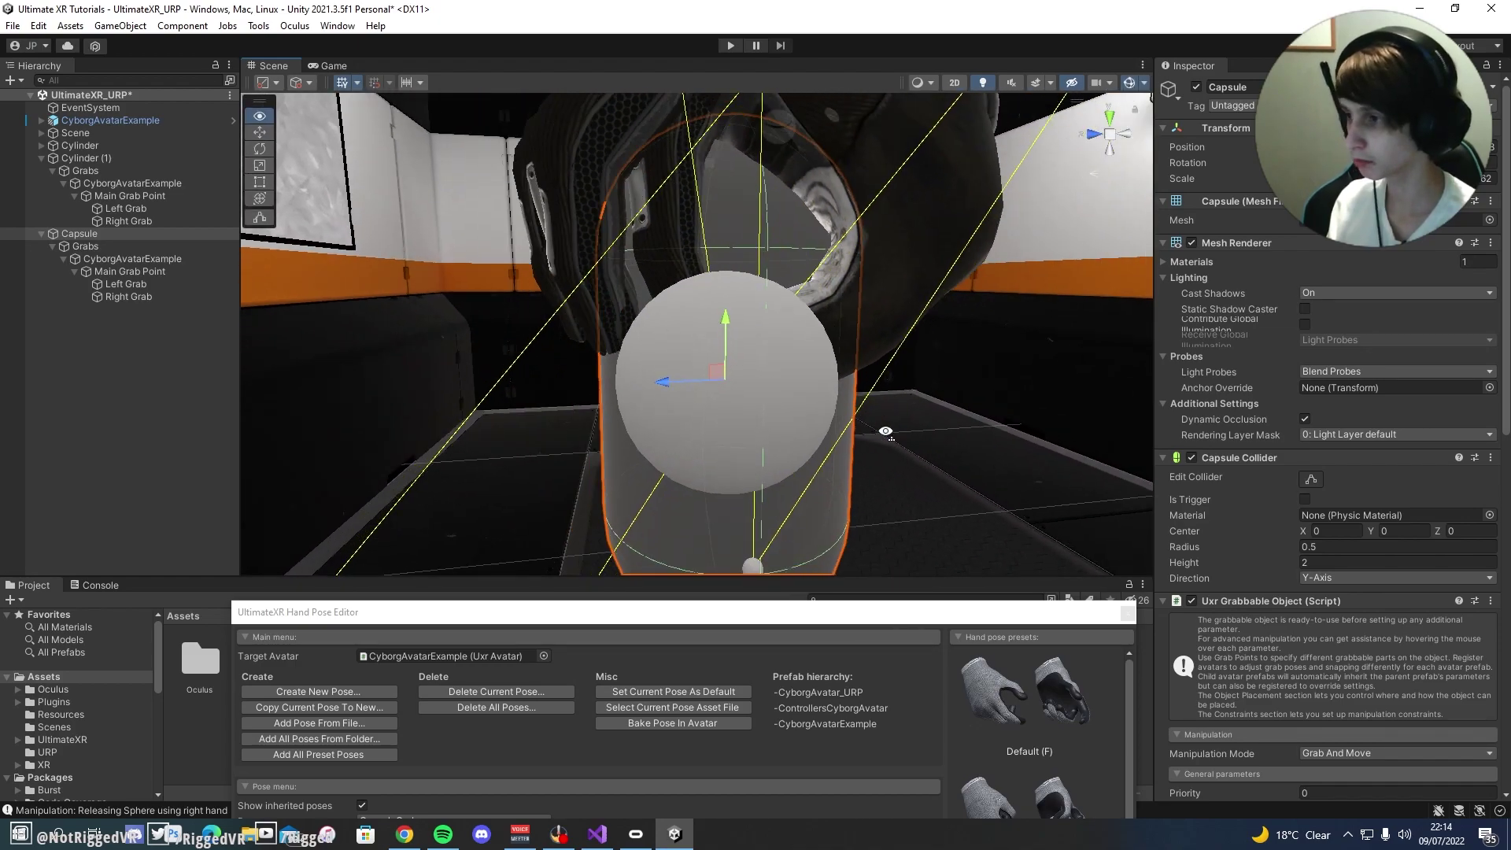
left_click_drag(884, 432, 1118, 472, "alt")
left_click_drag(862, 612, 932, 257)
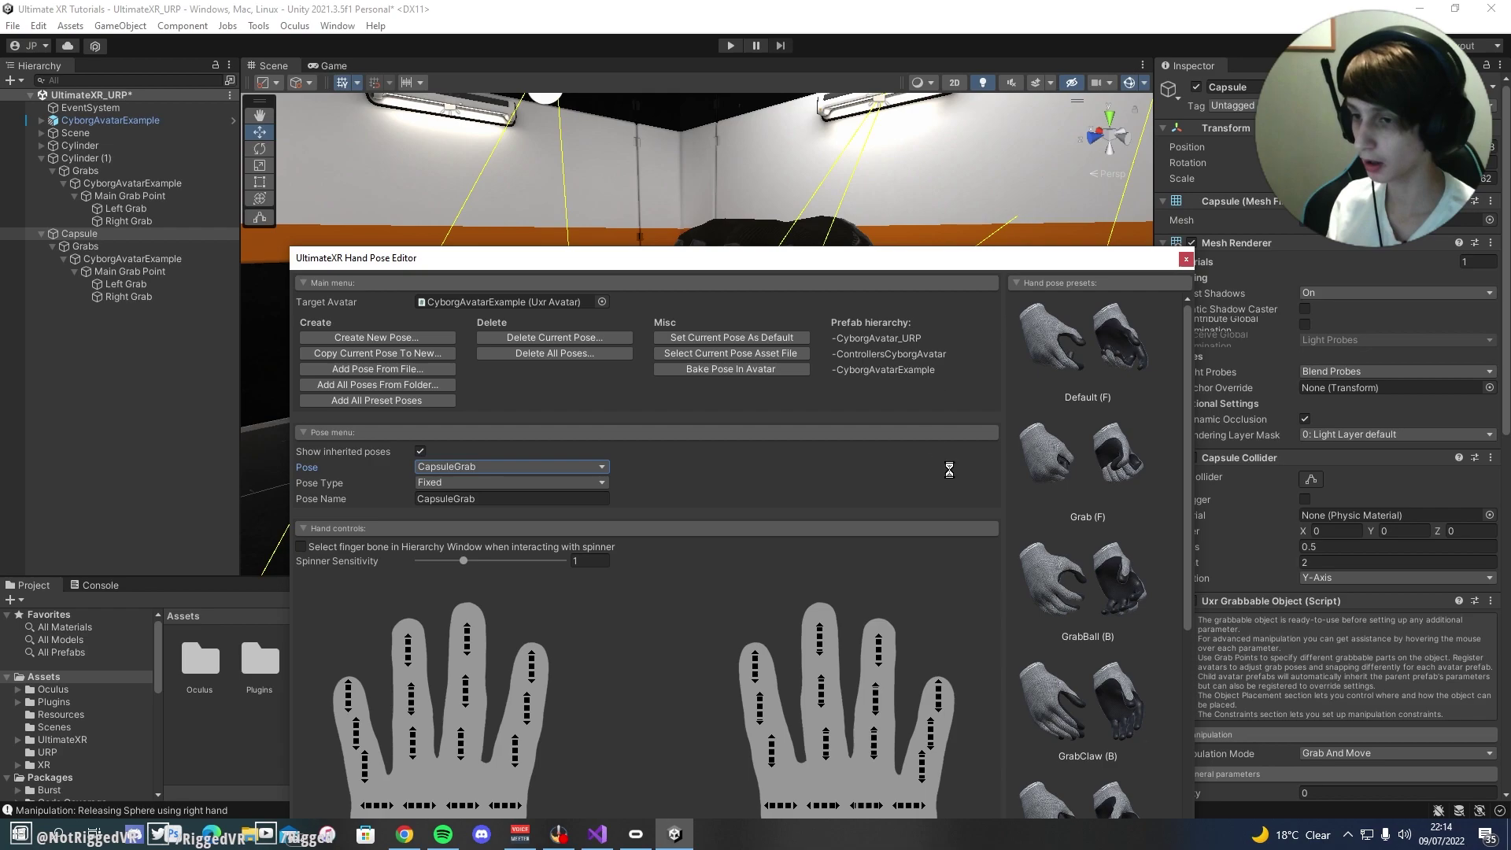
Step: Close the hand pose editor and add a Rigidbody with Is Kinematic enabled to the capsule
left_click(1186, 259)
left_click(155, 417)
left_click_drag(701, 350, 776, 365, "alt")
left_click(752, 283)
scroll(1461, 600, "down", 2)
scroll(1461, 599, "down", 15)
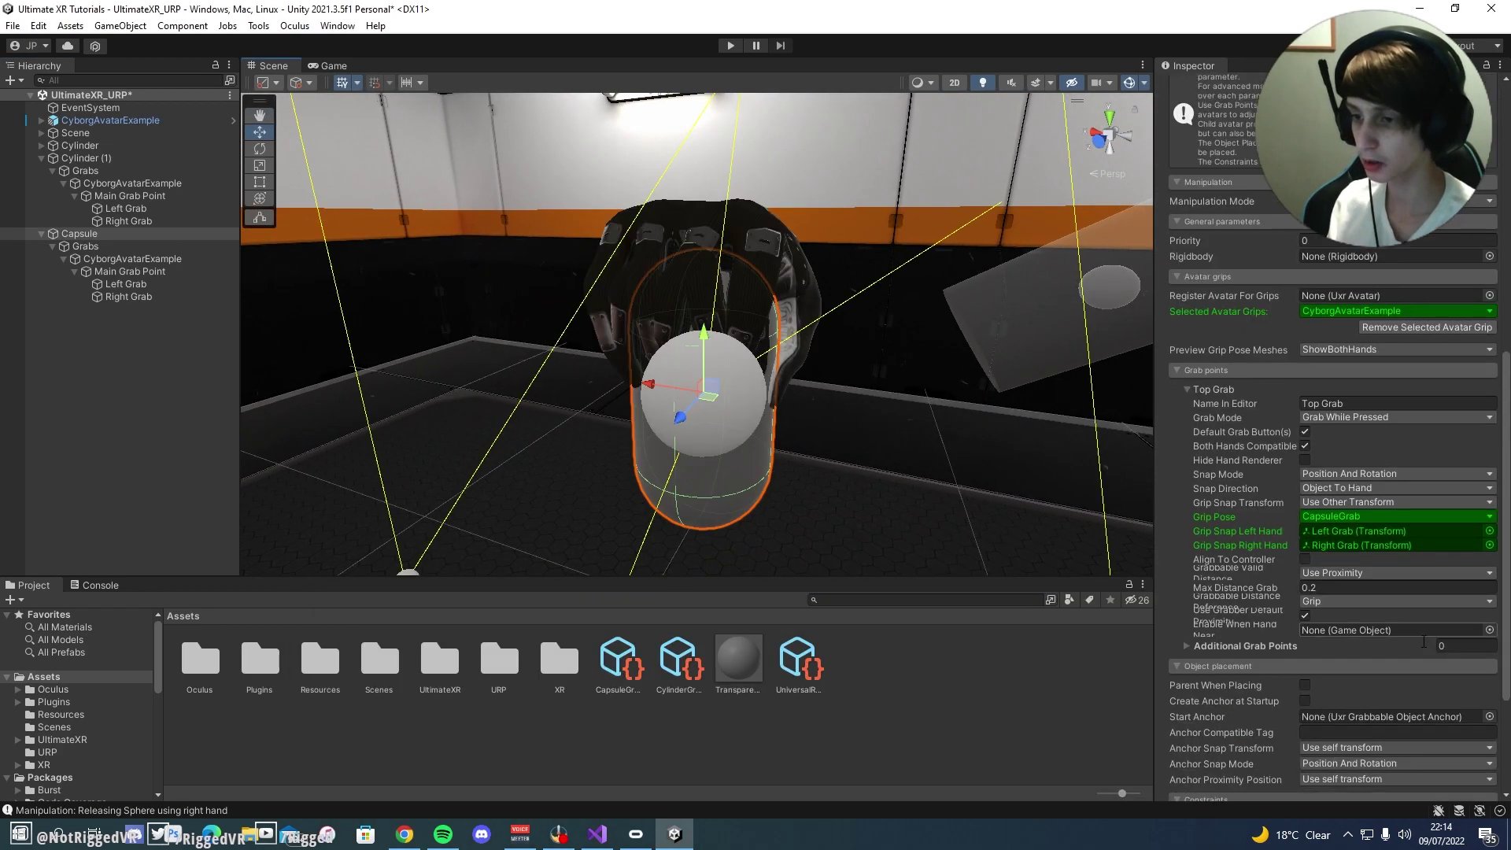
left_click(1327, 782)
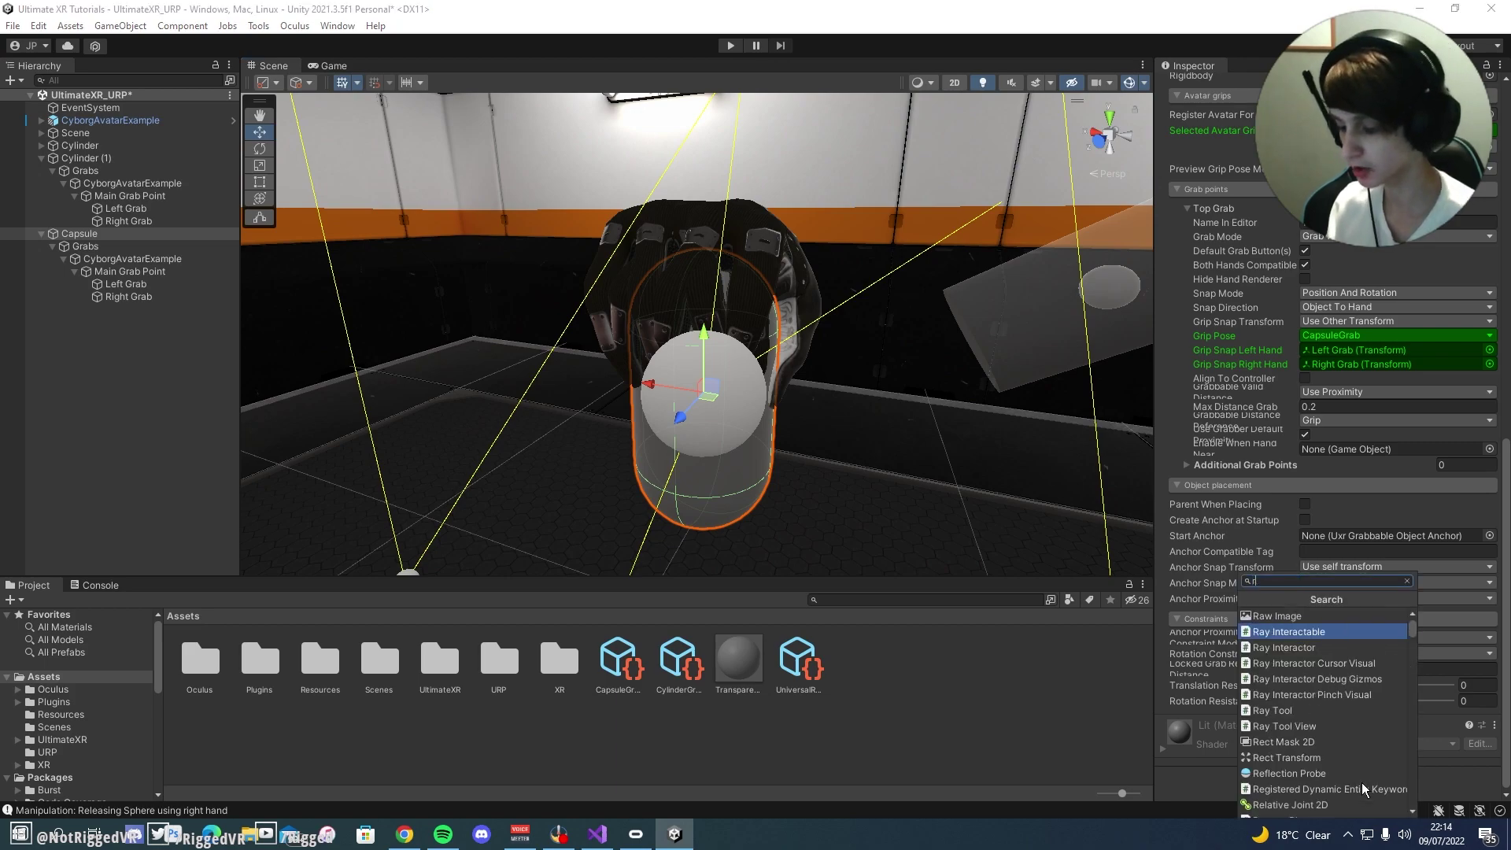
type("rigidbody")
key("Return")
scroll(1320, 716, "down", 4)
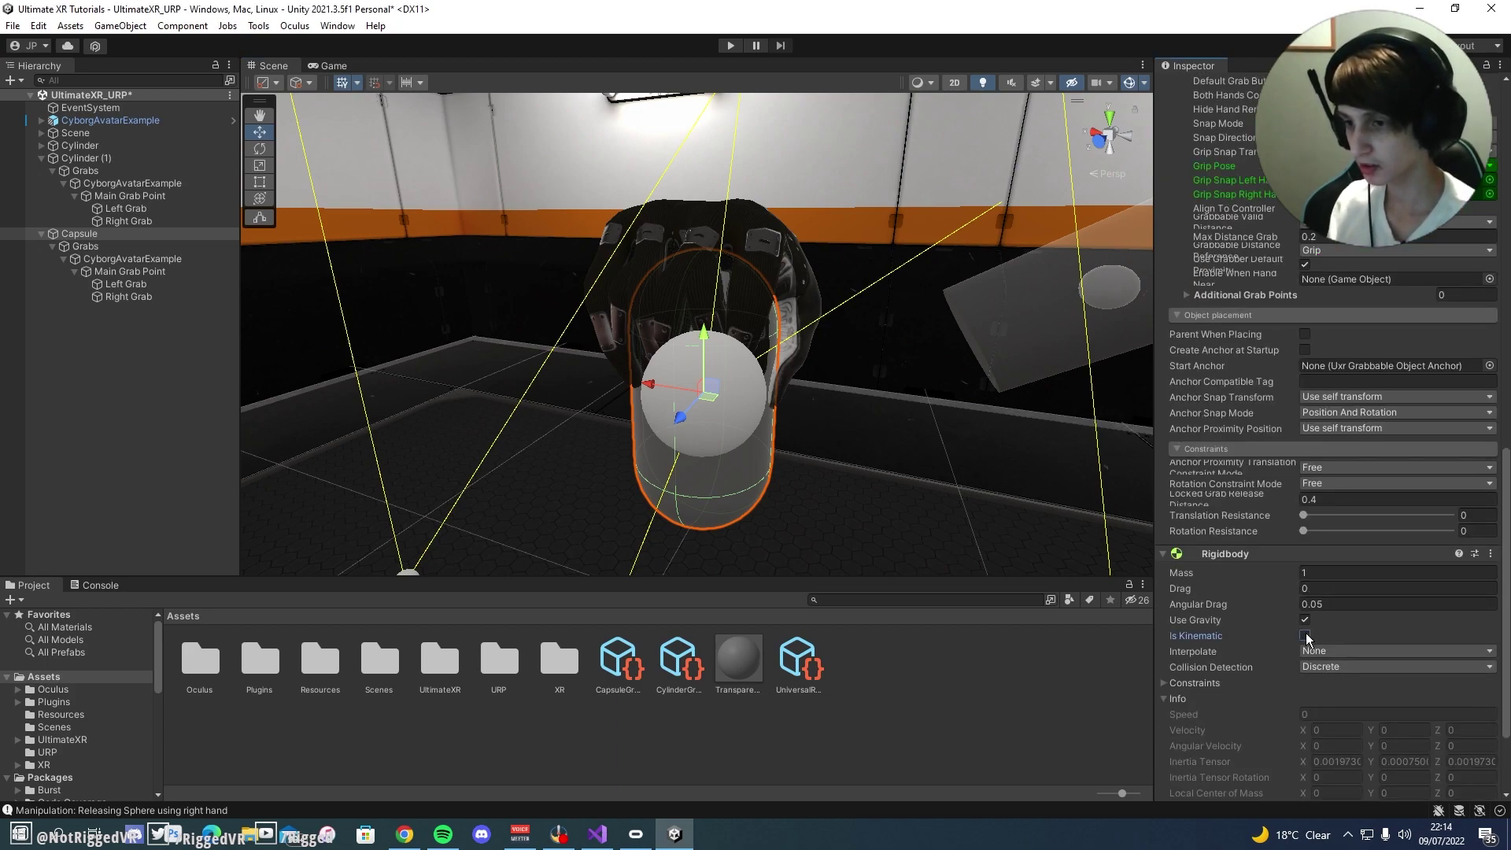
Step: Assign the capsule's own Rigidbody to its grabbable object script, with Rigidbody Dynamic On Release enabled
scroll(1357, 328, "up", 4)
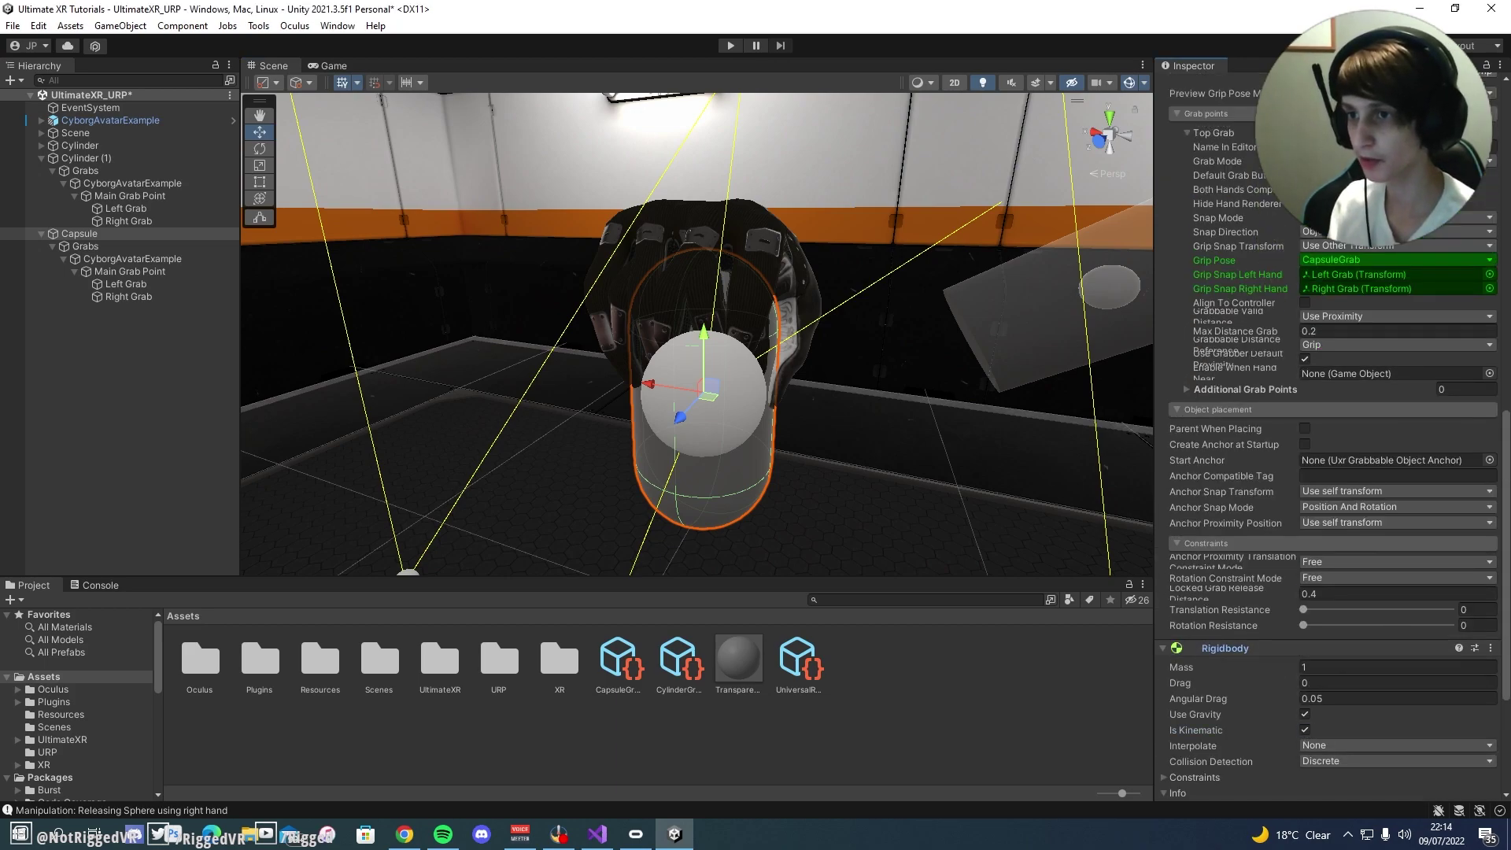
scroll(1357, 327, "up", 5)
left_click_drag(1357, 326, 1358, 285)
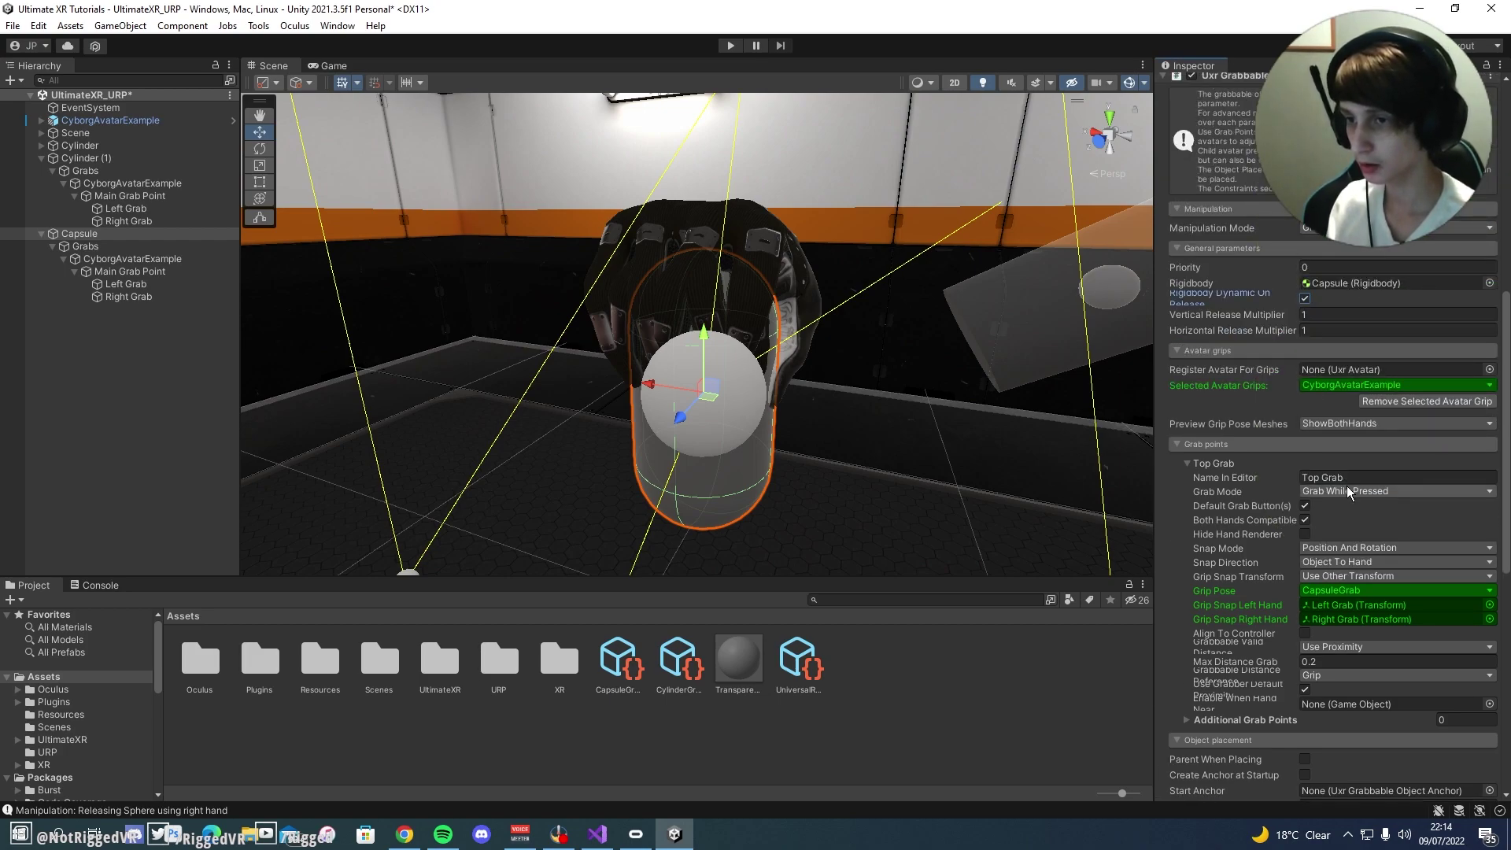
scroll(1351, 492, "down", 12)
Step: Save the scene and run it to test grabbing the capsule
right_click_drag(720, 376, 644, 386)
key("ctrl+s")
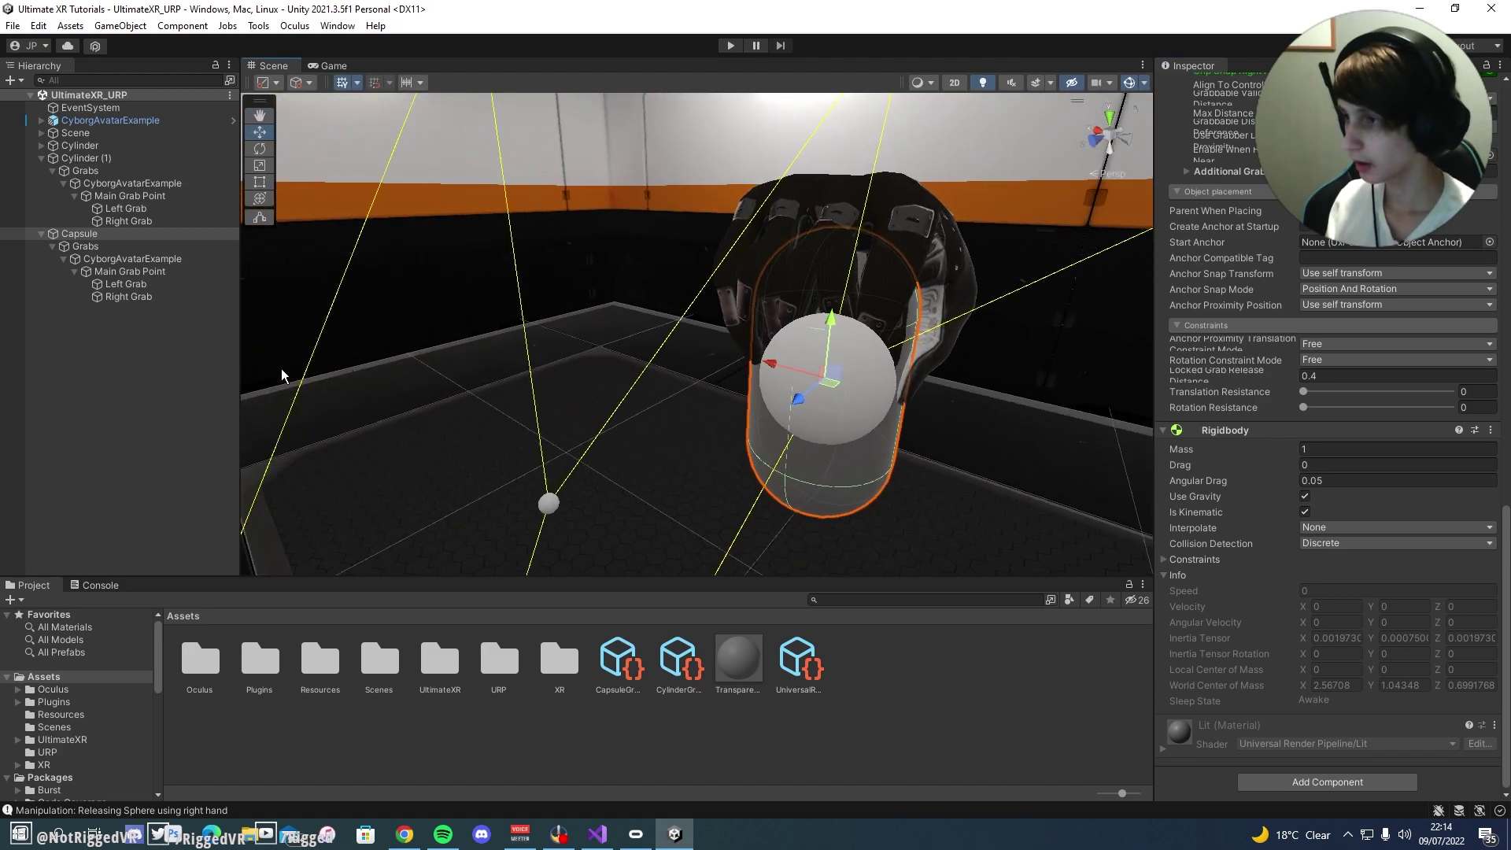
left_click(625, 361)
key("ctrl+p")
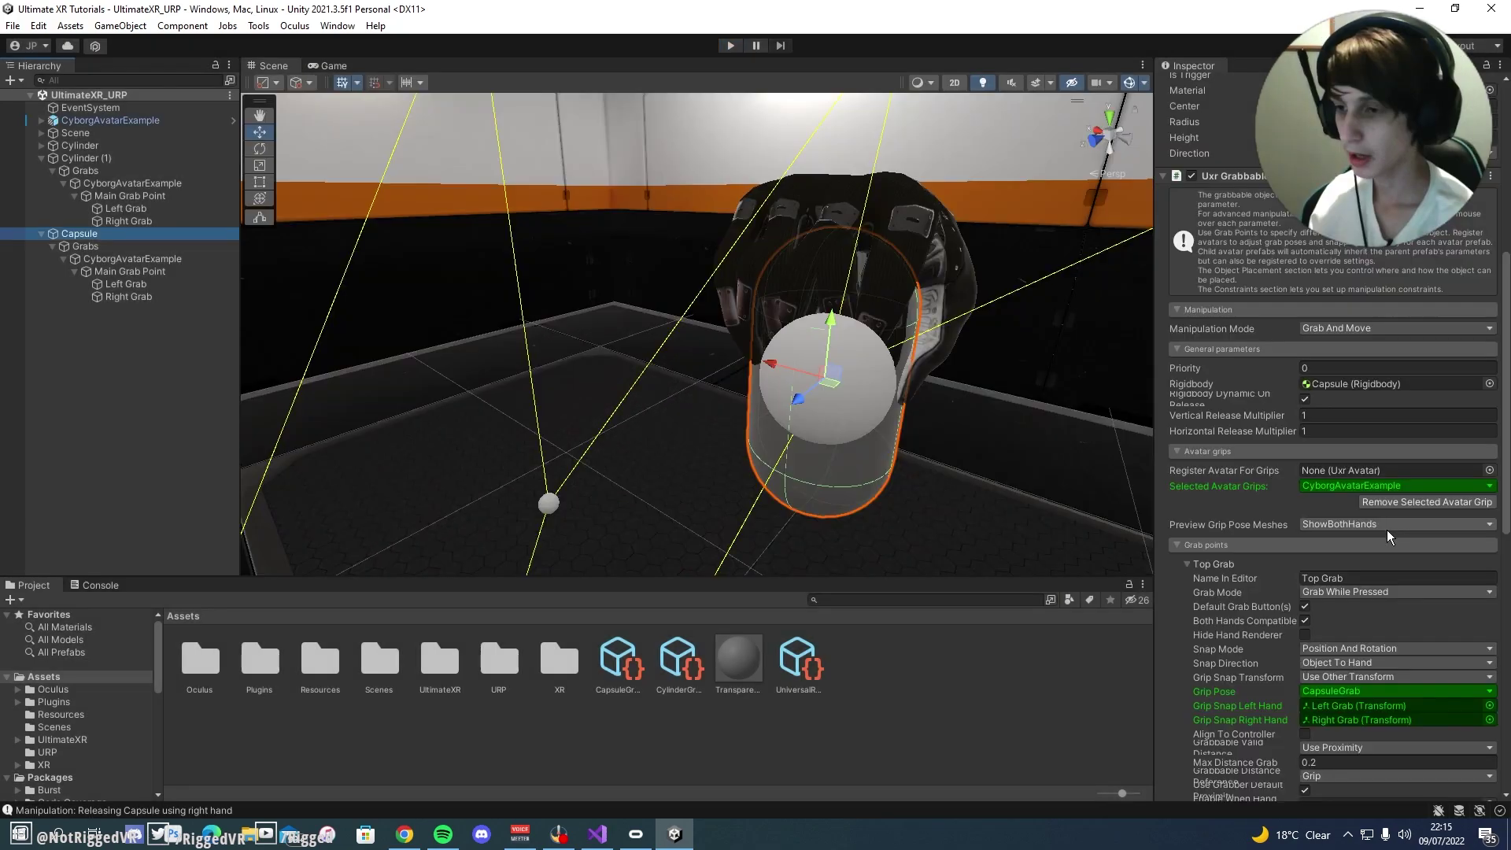
Step: Add an additional grab point to the capsule and name it Grab Bottom
scroll(1387, 531, "down", 5)
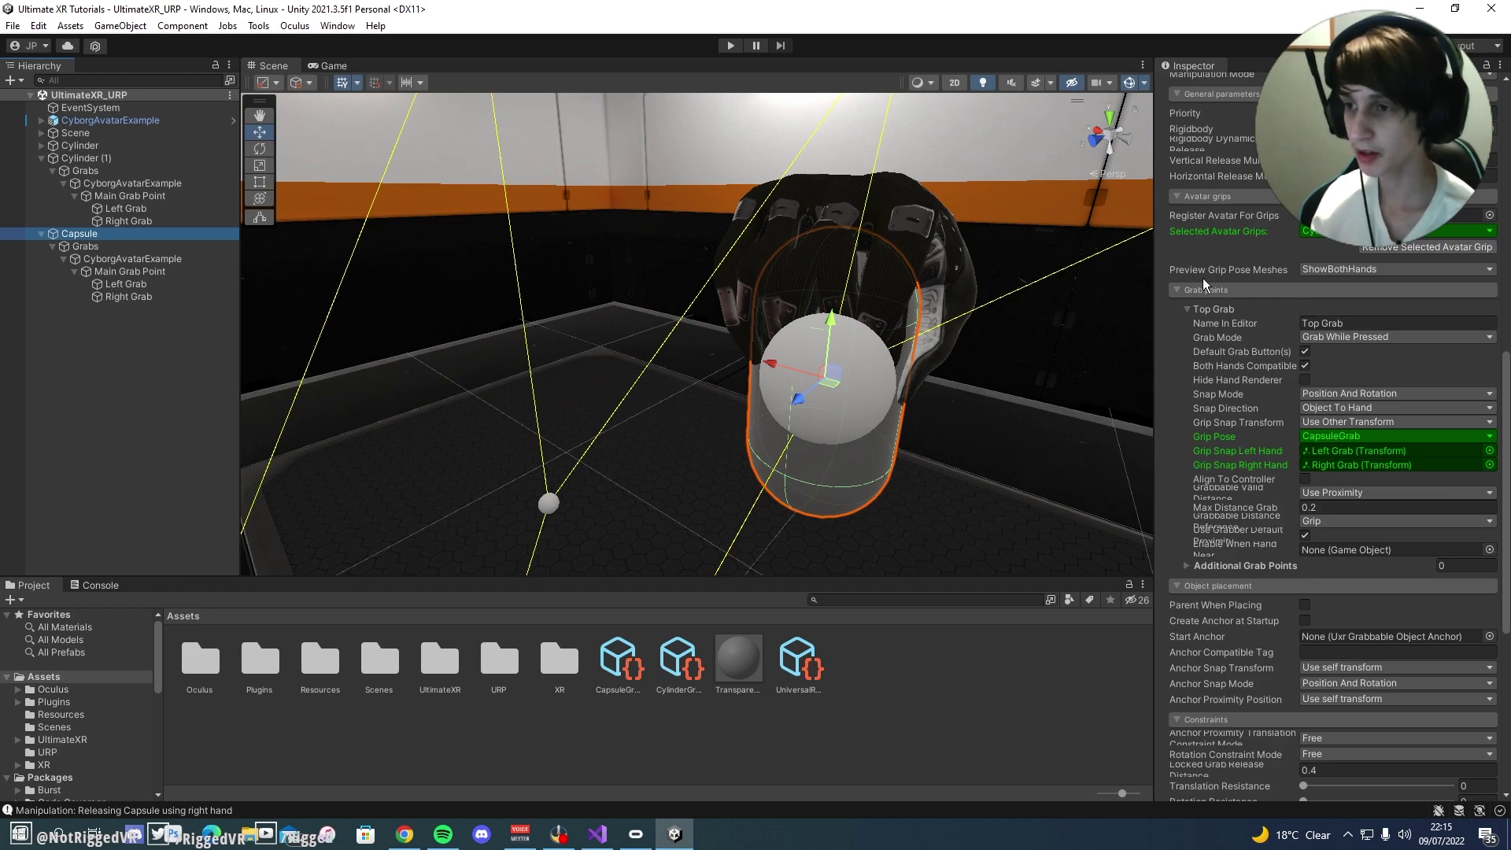
left_click(1211, 564)
scroll(1367, 596, "down", 2)
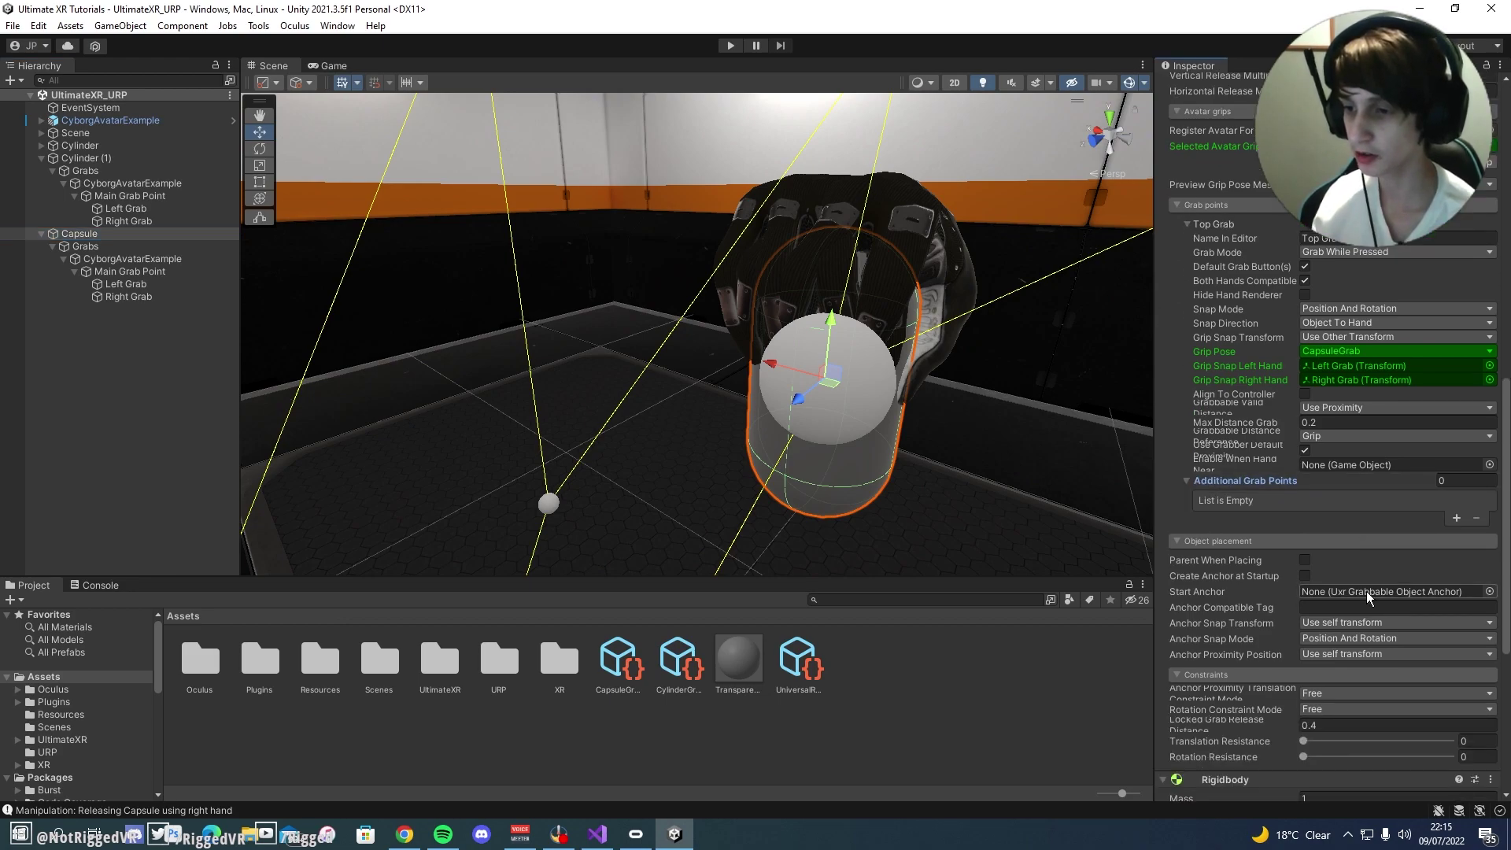
left_click(1457, 518)
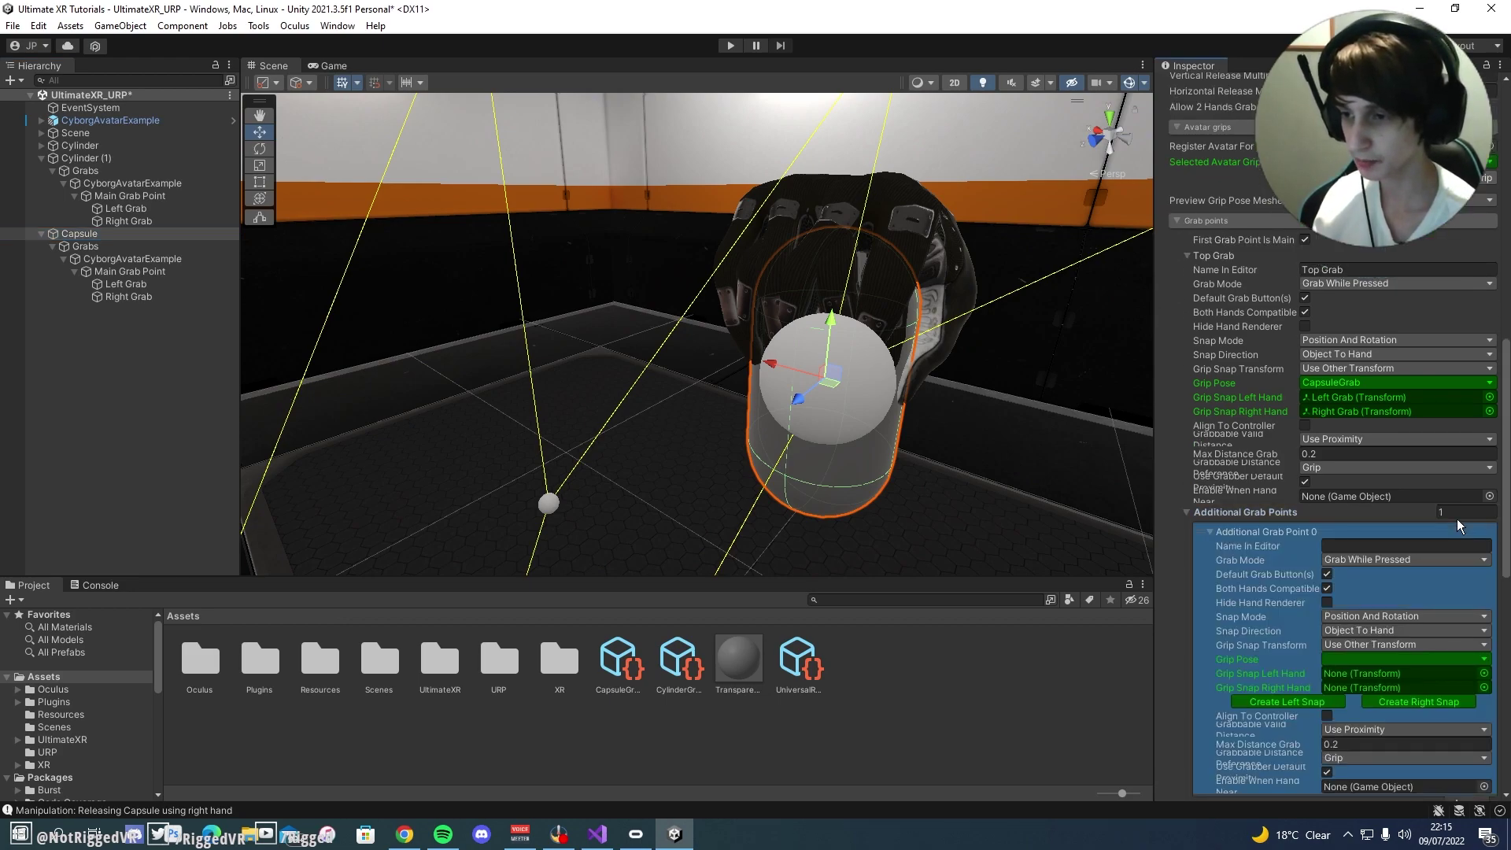
scroll(1316, 493, "down", 2)
left_click(1390, 418)
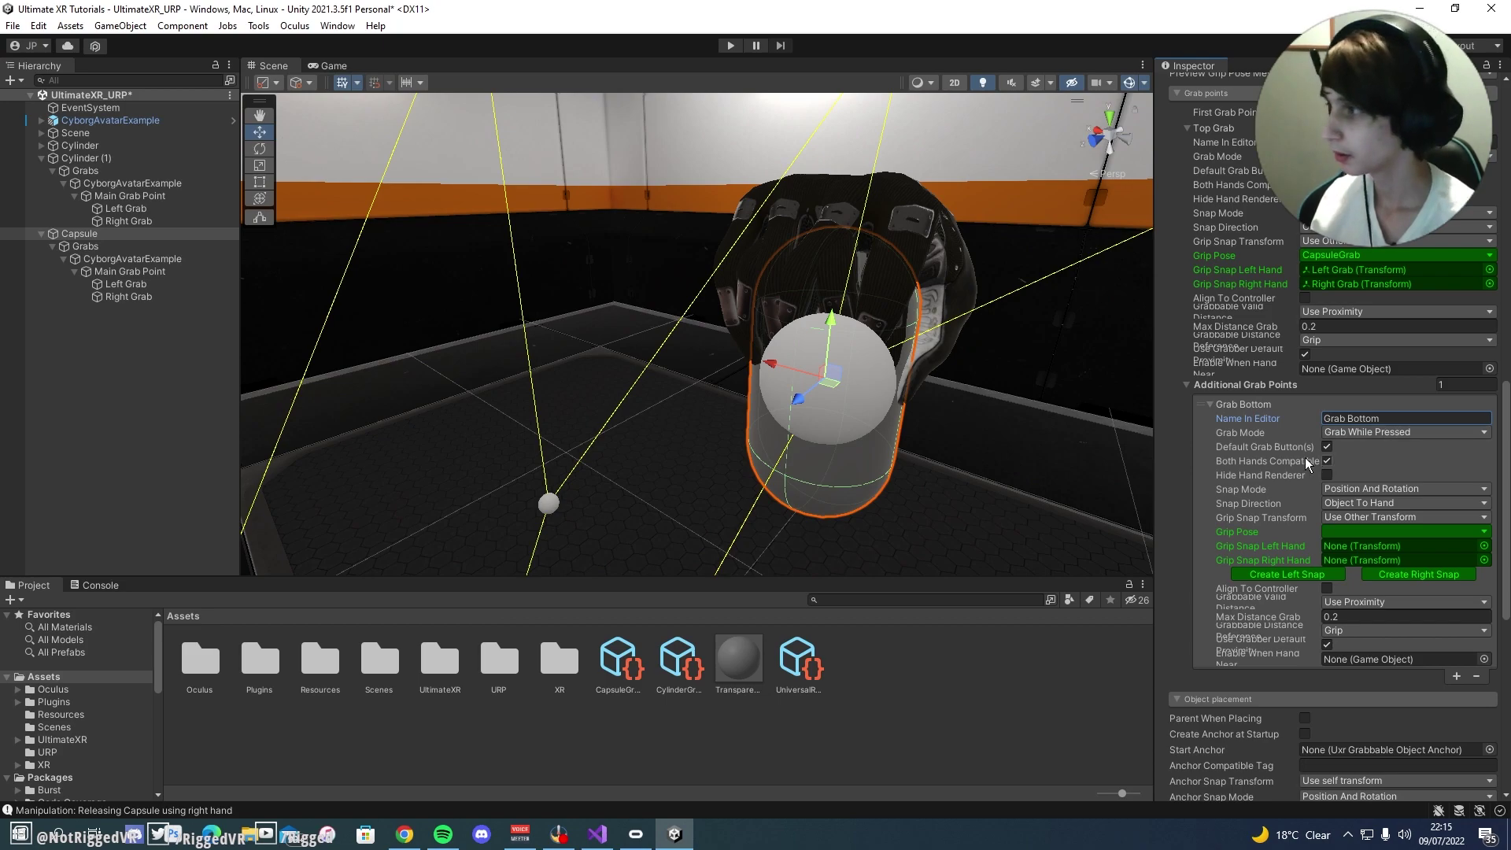
Step: Try to create left and right snaps for Grab Bottom with the CapsuleGrab grip pose and inspect its Left Grab
left_click(1318, 574)
left_click(1401, 575)
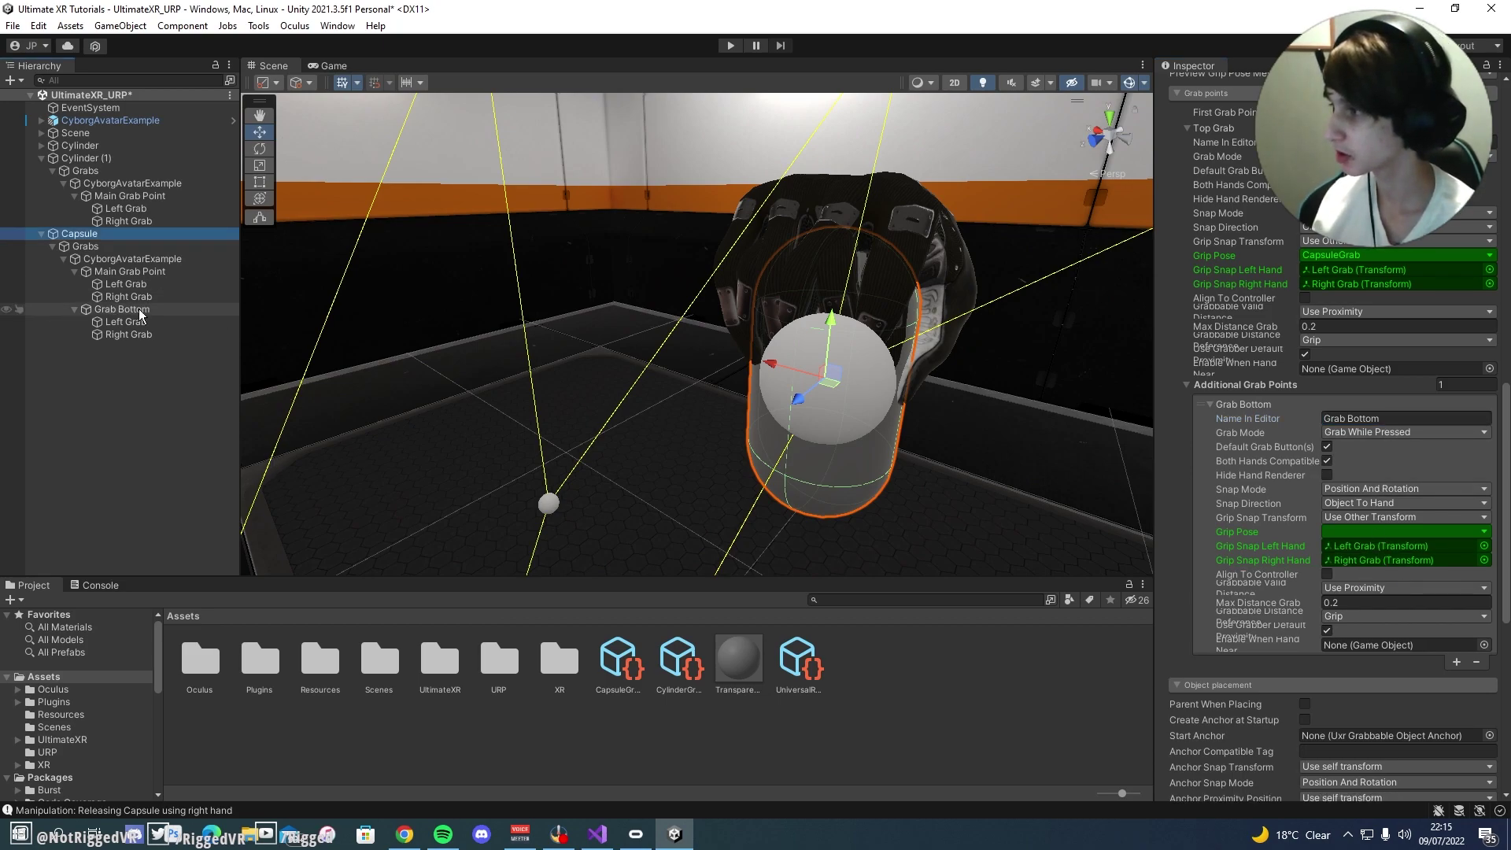
left_click(1370, 533)
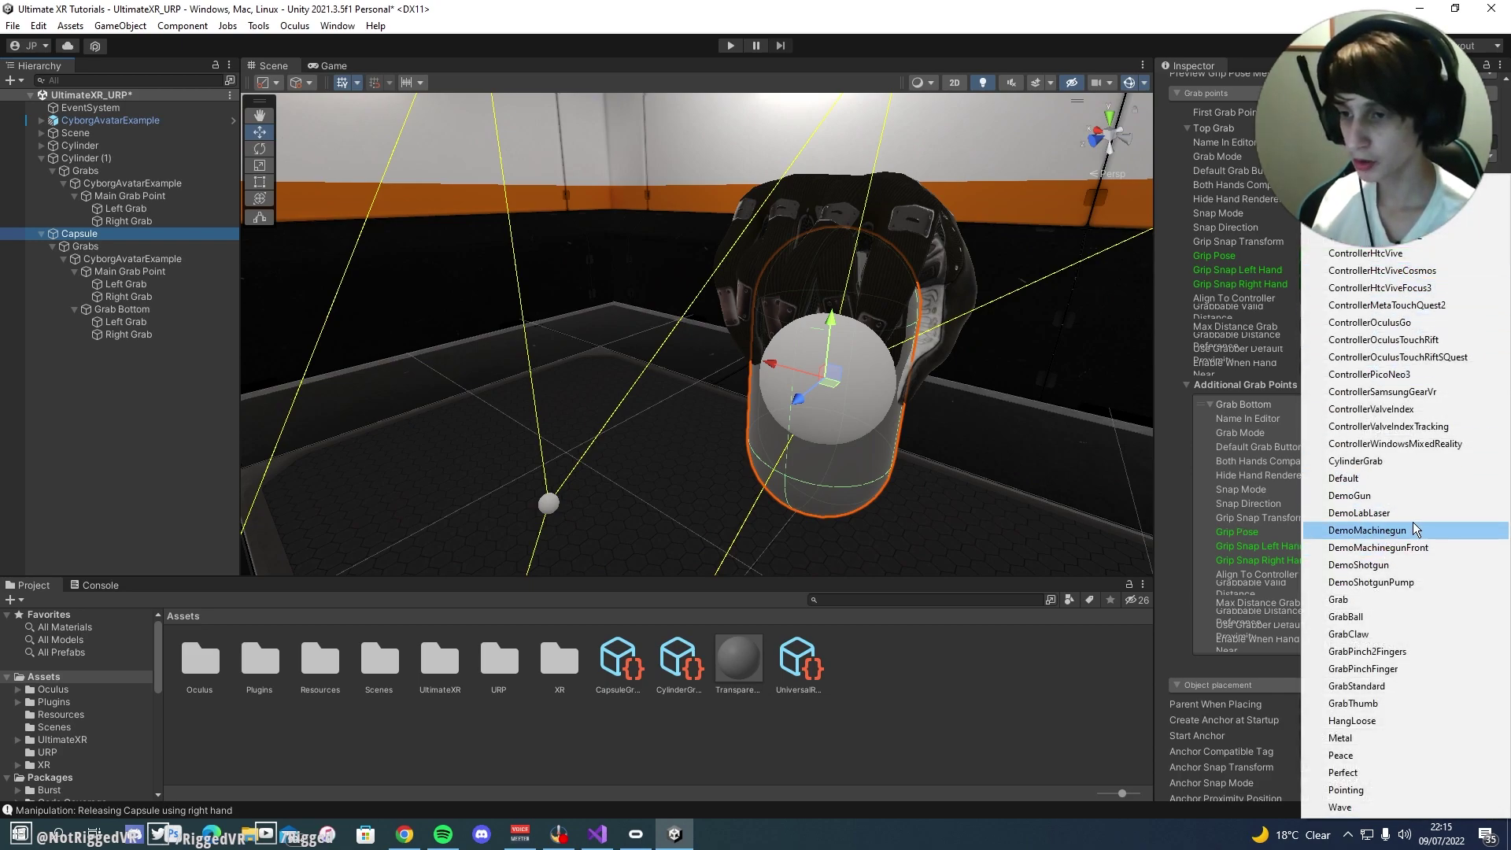
left_click(1406, 462)
left_click(1439, 253)
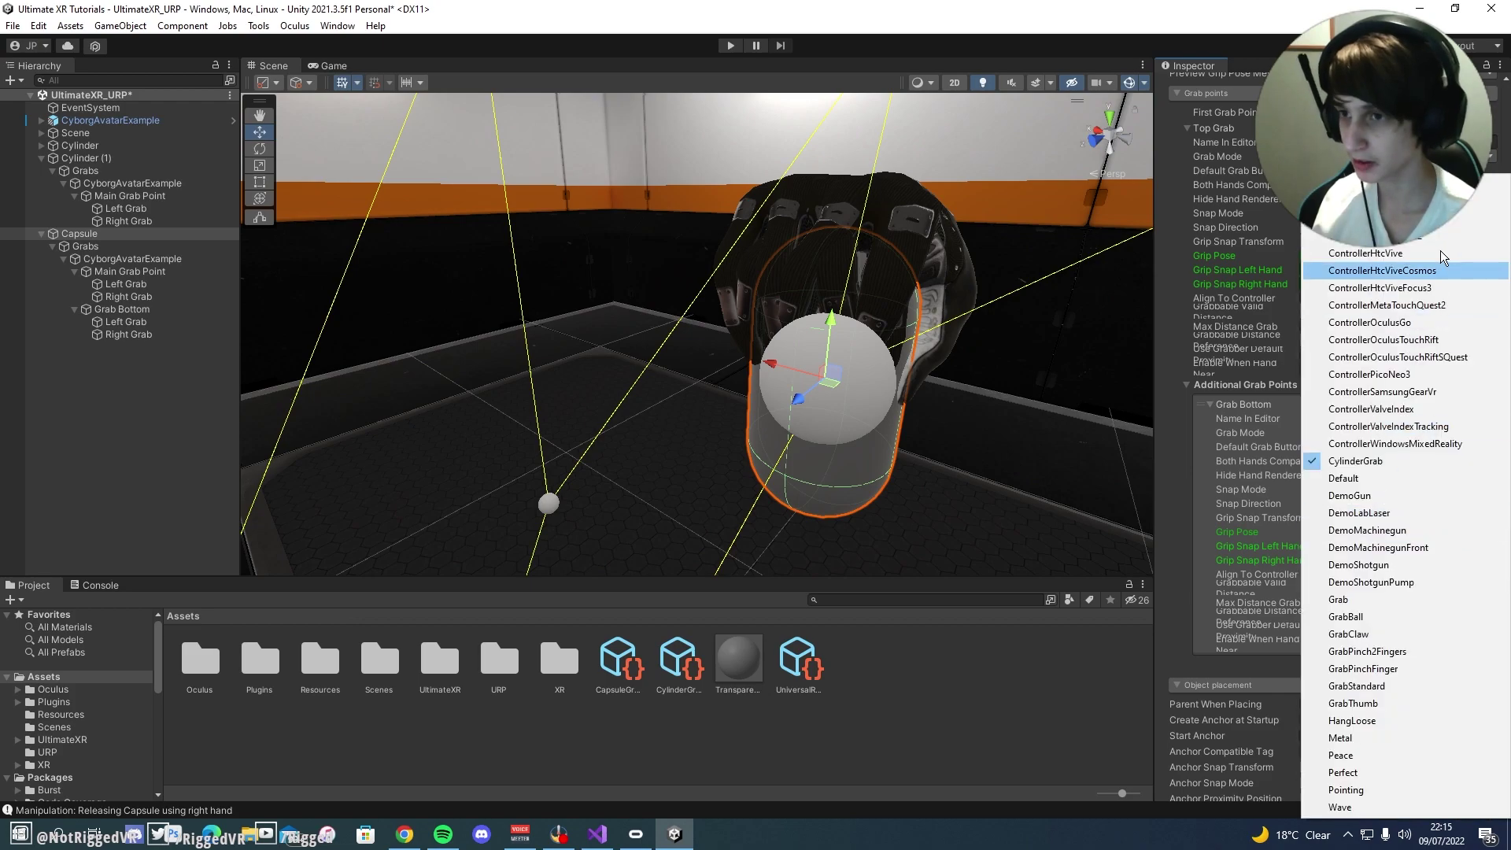
left_click(1405, 184)
middle_click_drag(1102, 354, 992, 374)
left_click_drag(1094, 401, 885, 307, "alt")
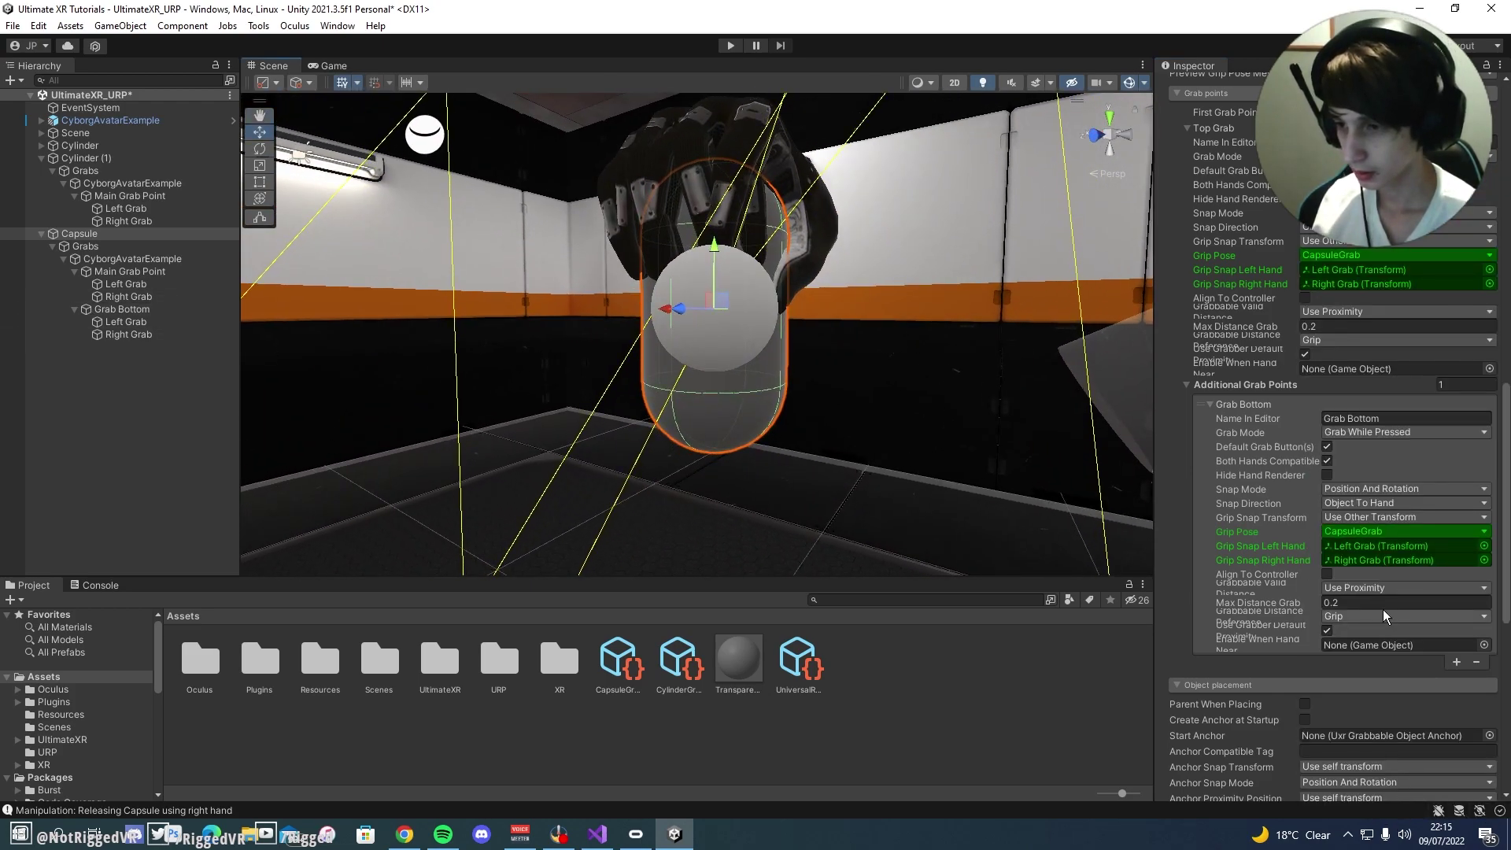
left_click(139, 323)
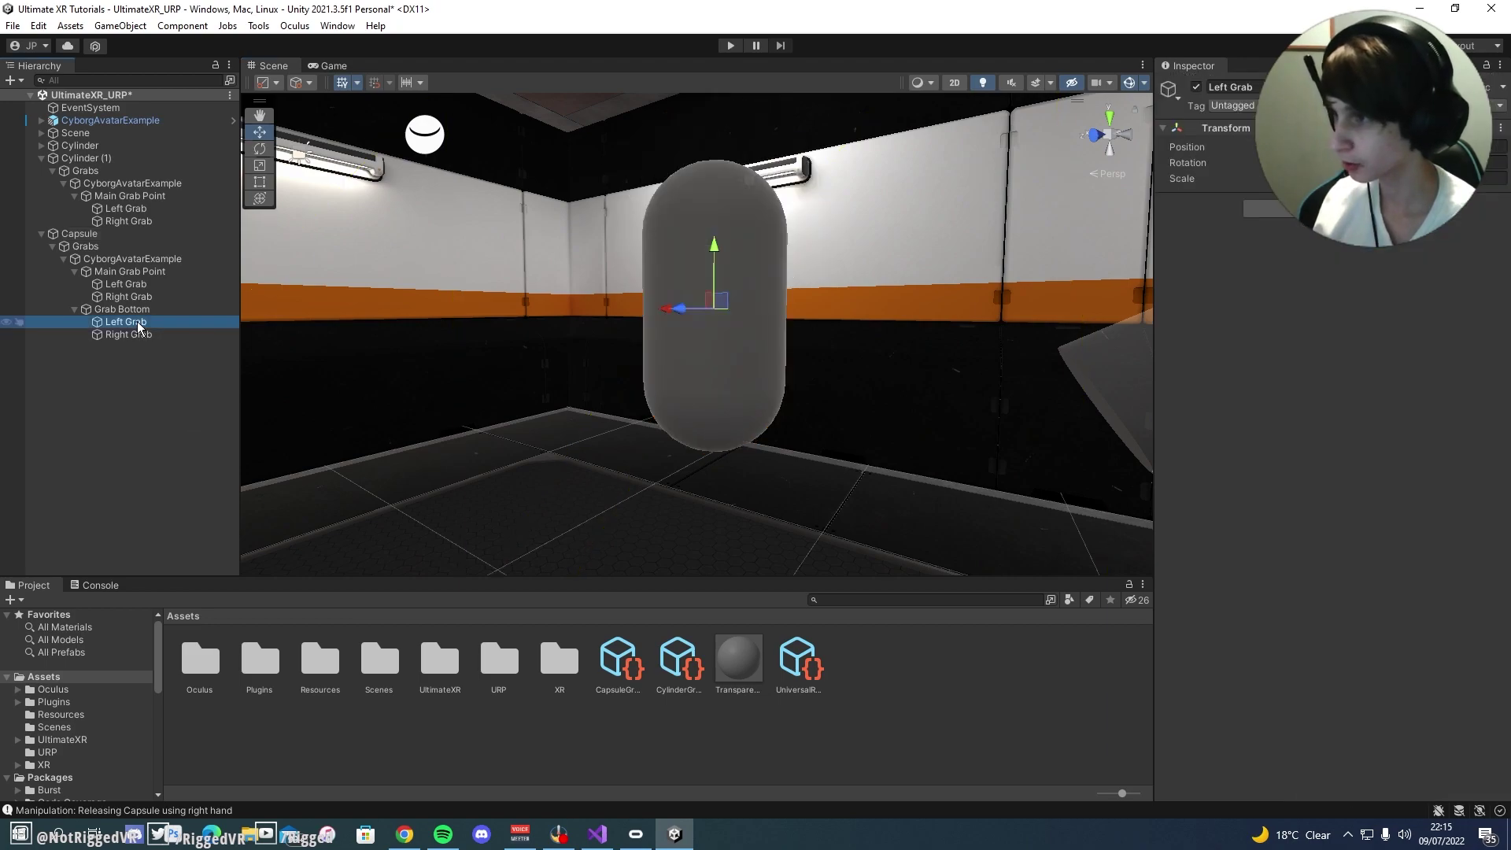
left_click(120, 236)
scroll(1419, 636, "down", 3)
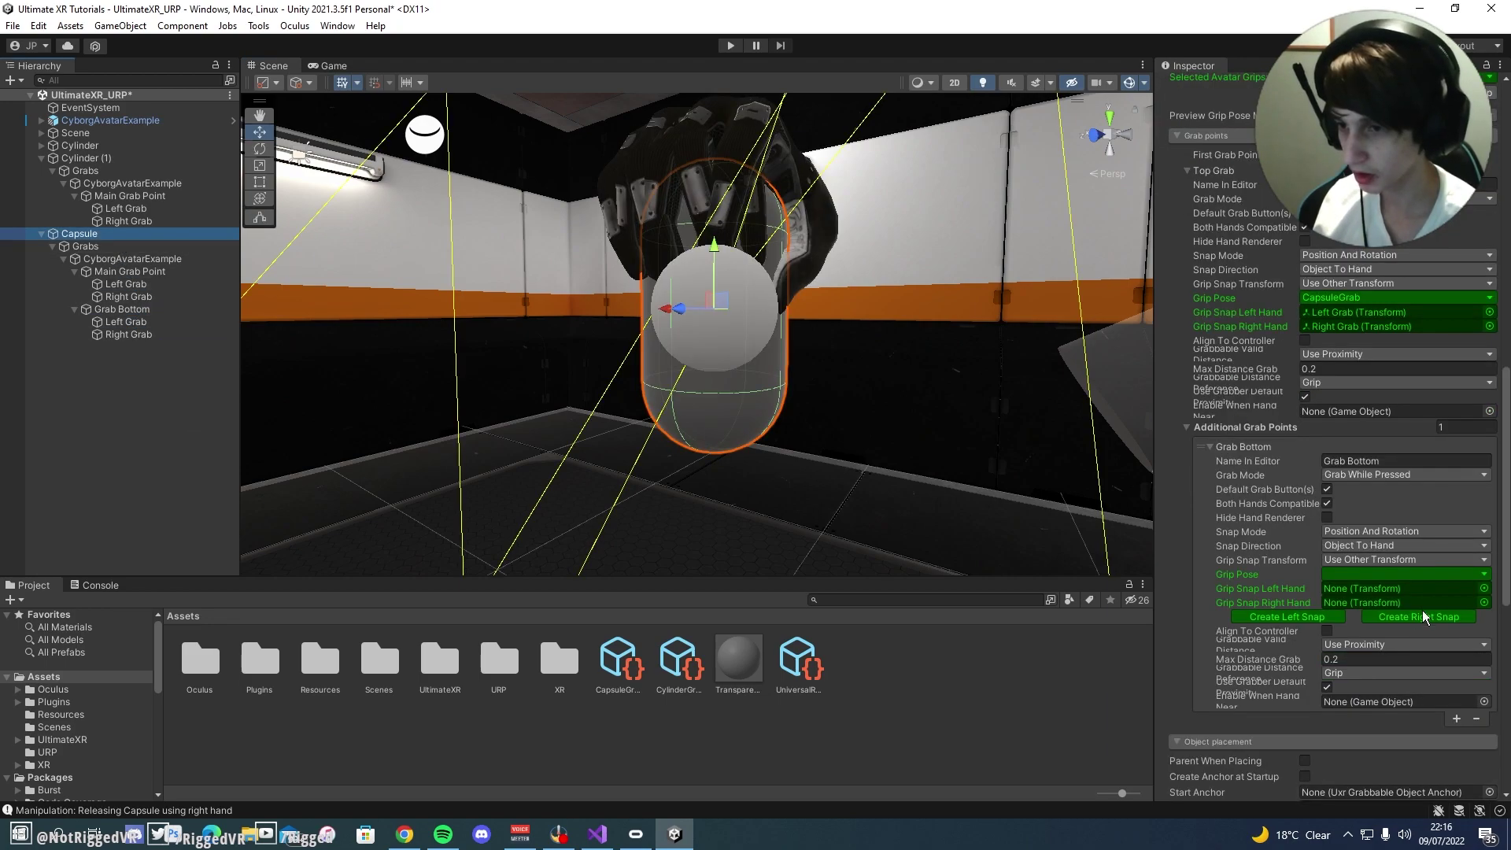
Step: Set Grab Bottom's grip pose to CapsuleGrab, recreate its left and right snaps, and delete the leftover duplicate Grab Bottom object
left_click(1404, 574)
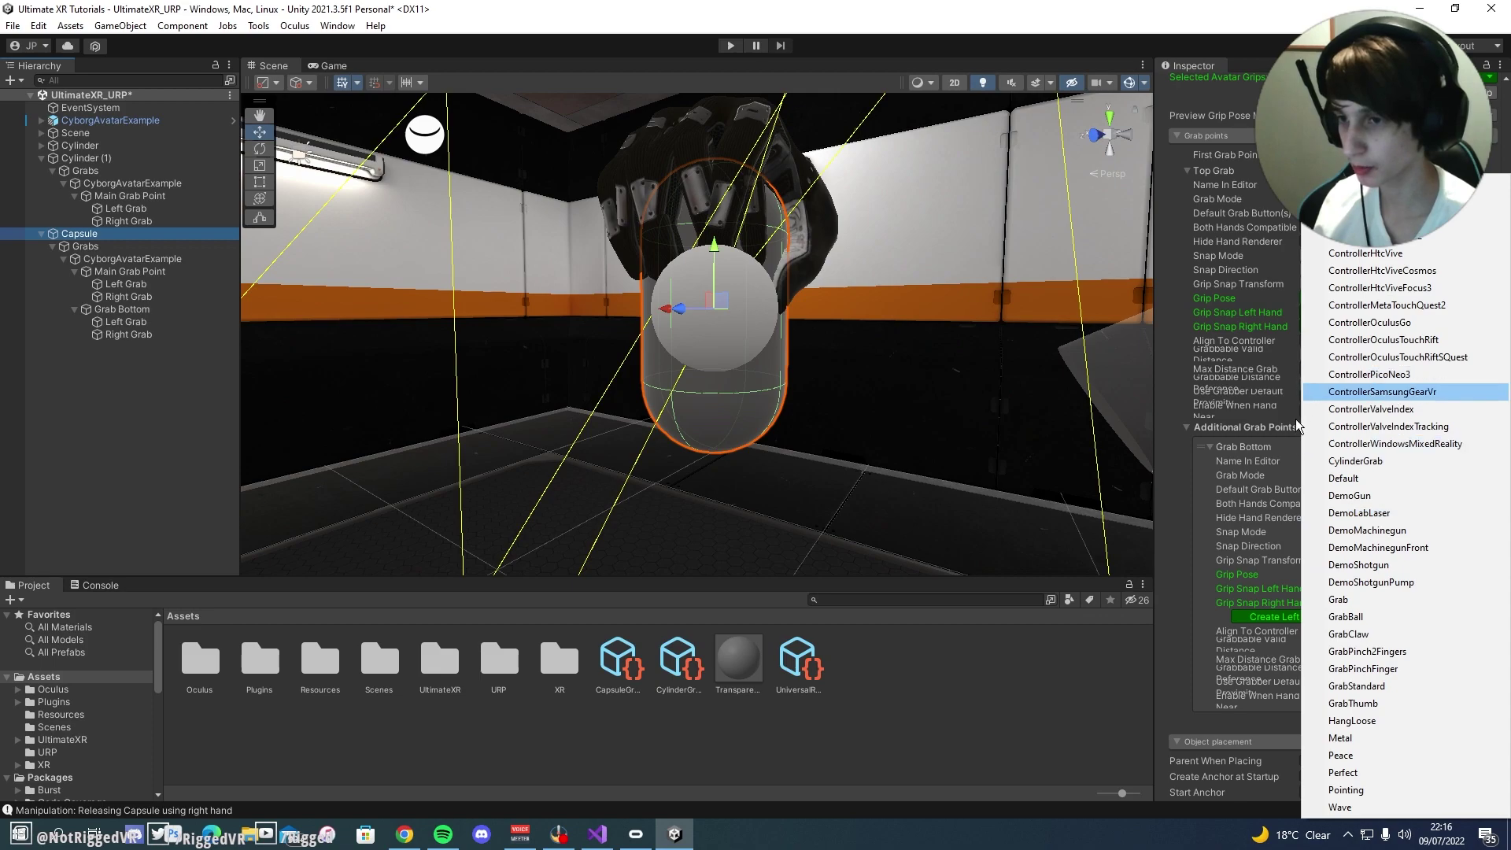
left_click(1291, 614)
left_click(1411, 616)
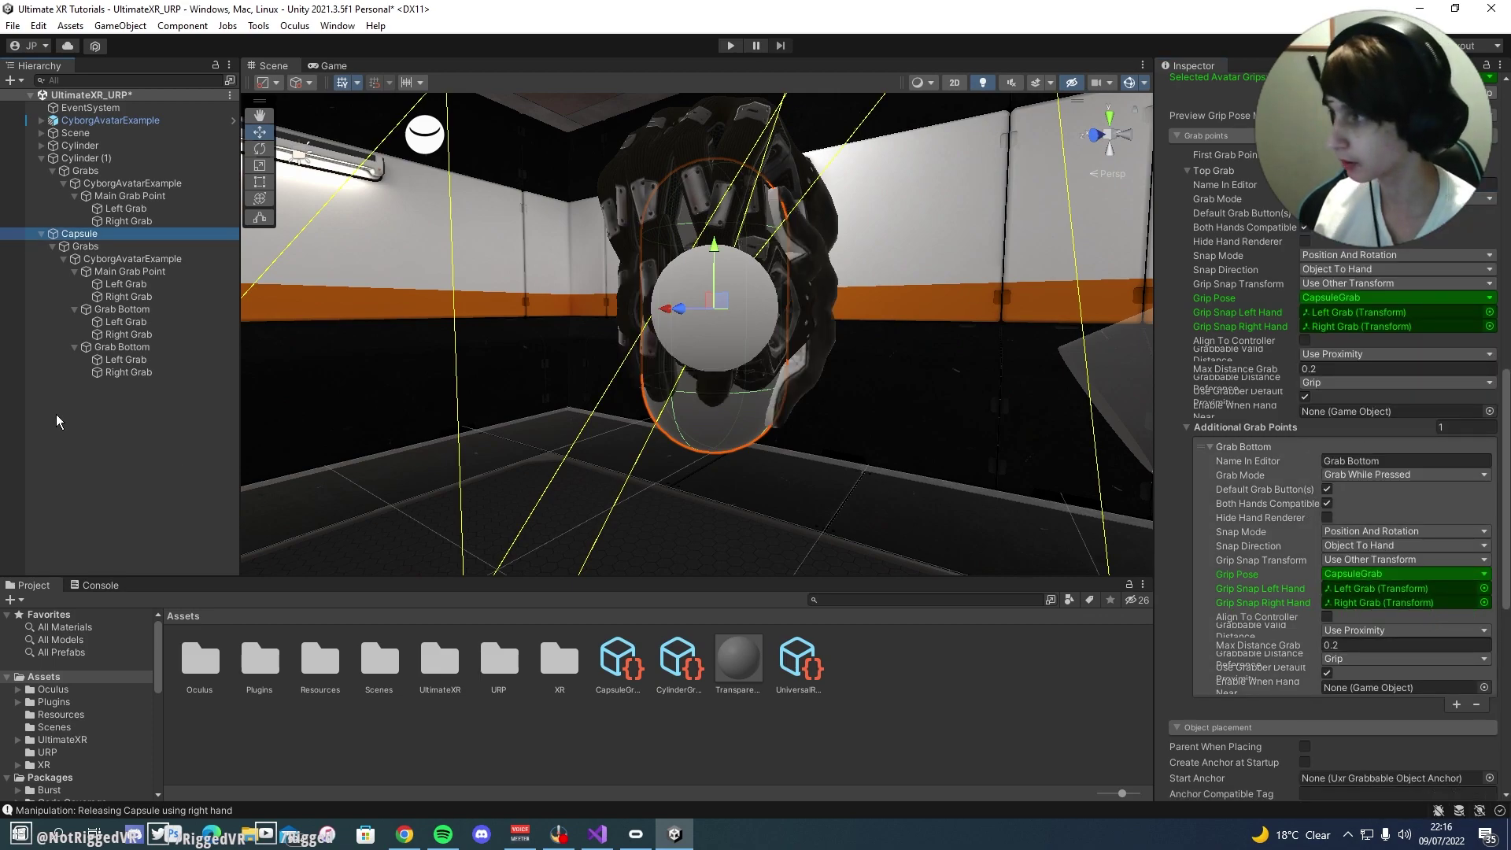
left_click(119, 309)
key("Delete")
left_click(119, 318)
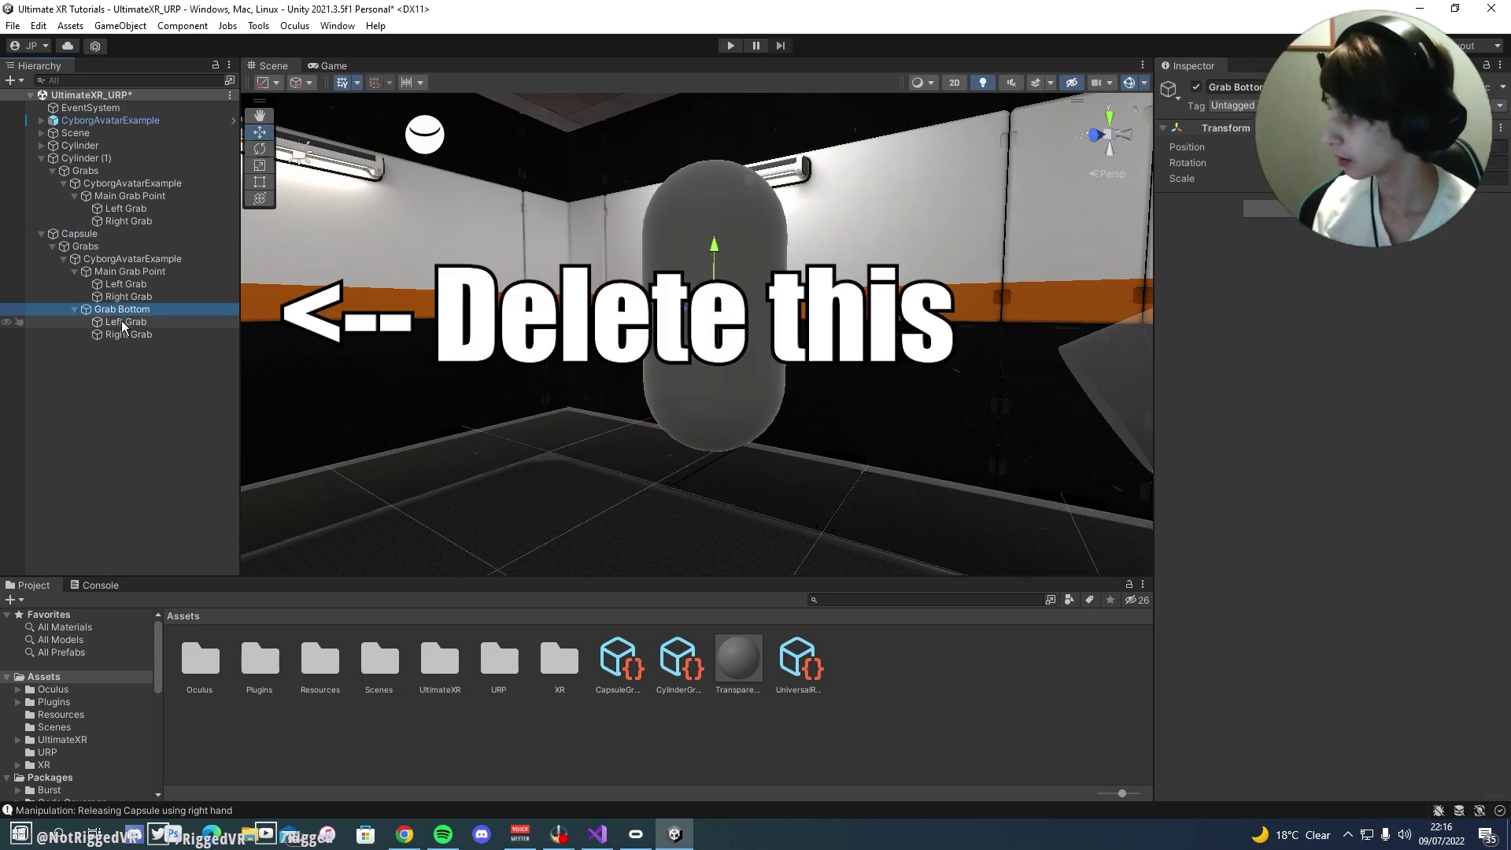
Step: Turn Grab Bottom's hand snaps upside down and lower them so they cup the capsule's bottom end
left_click(122, 332)
left_click(130, 324)
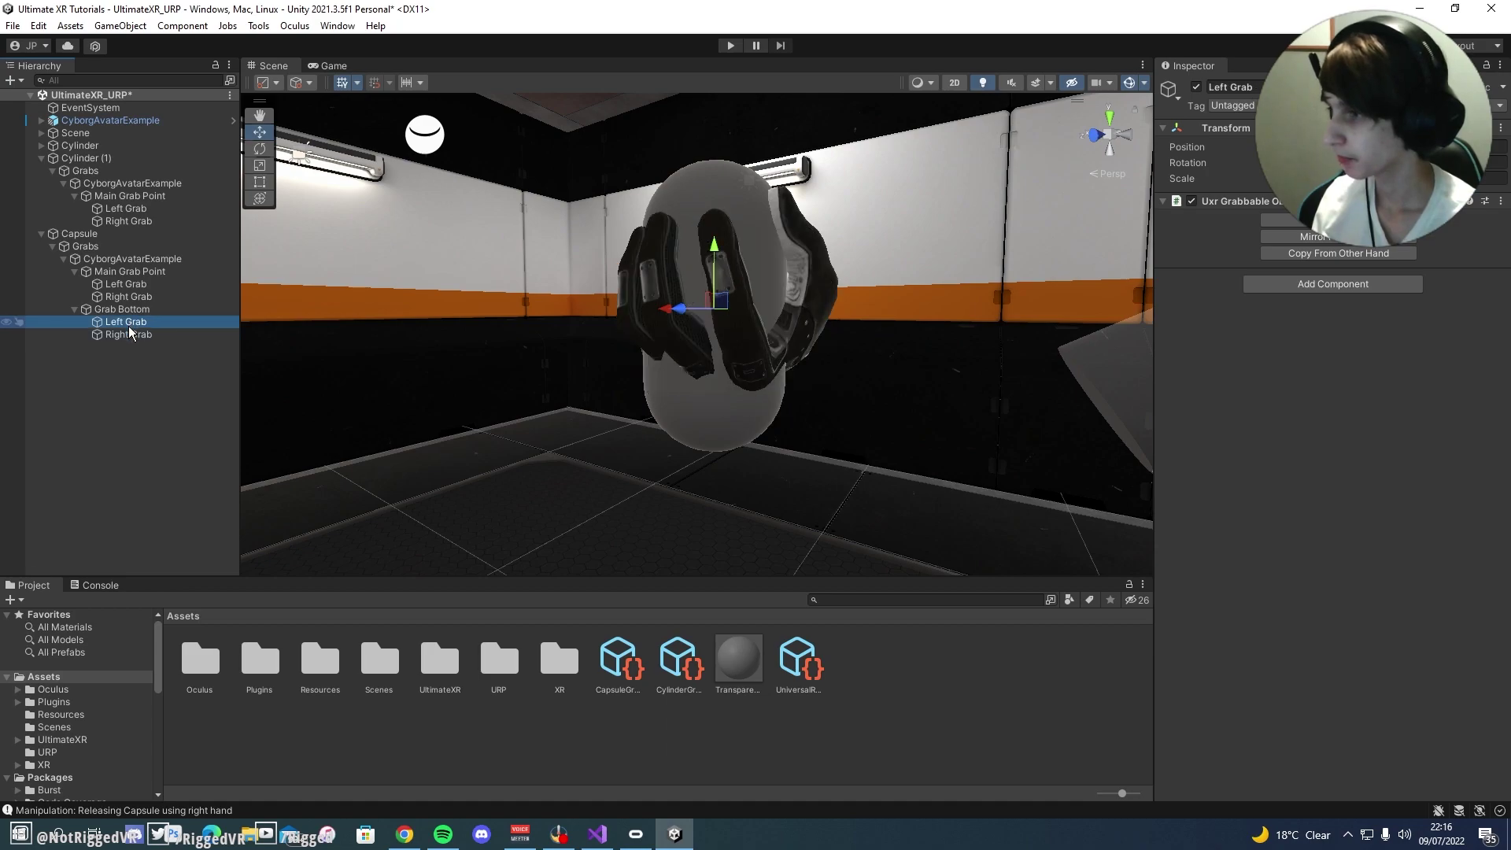
key("w")
key("d")
right_click_drag(787, 307, 576, 403)
left_click(129, 335)
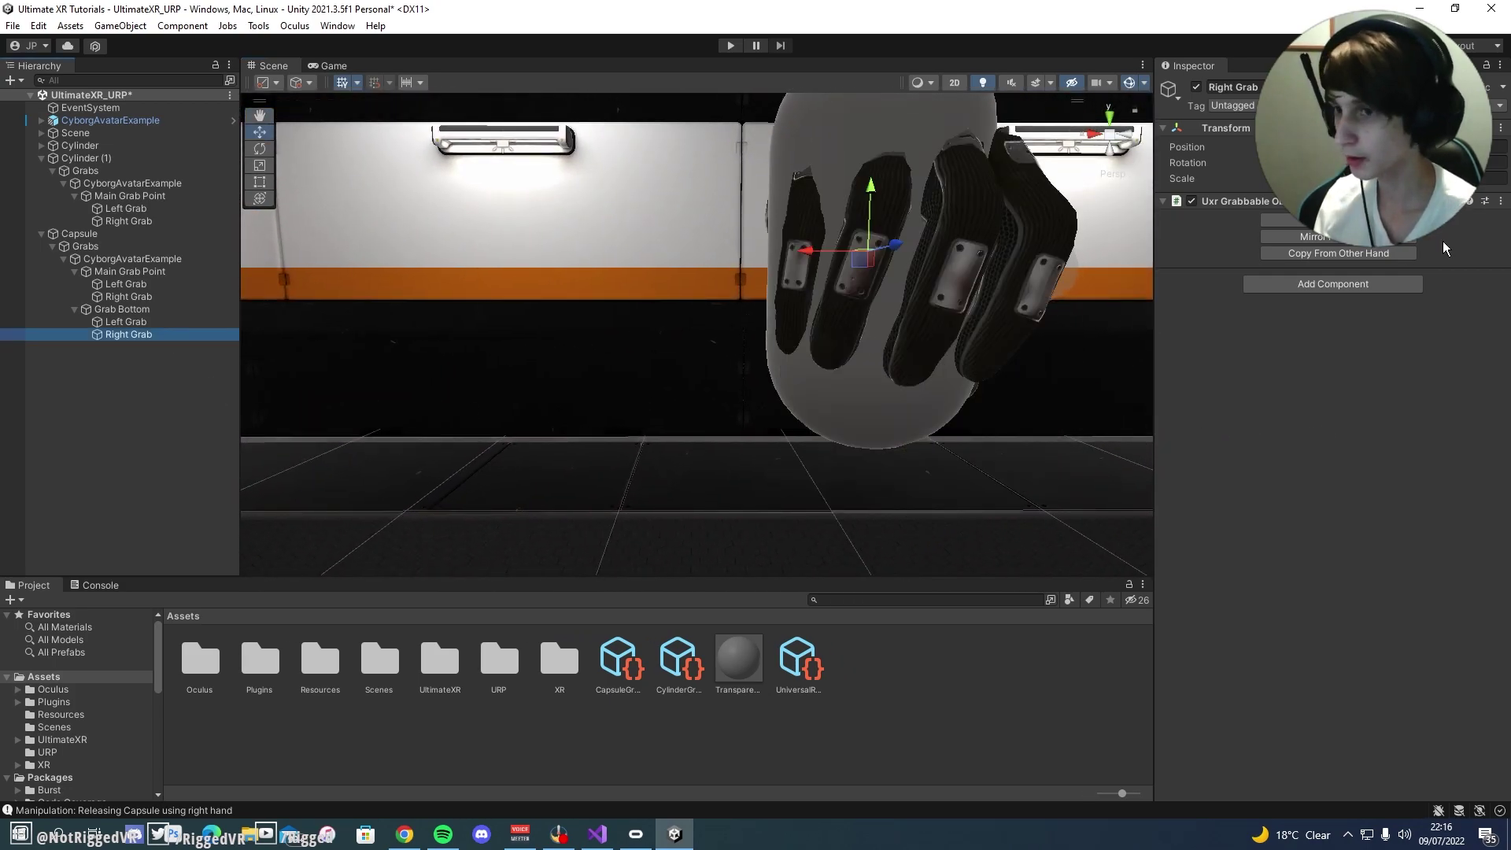
left_click(1361, 249)
right_click_drag(870, 307, 712, 346)
left_click_drag(706, 382, 692, 569)
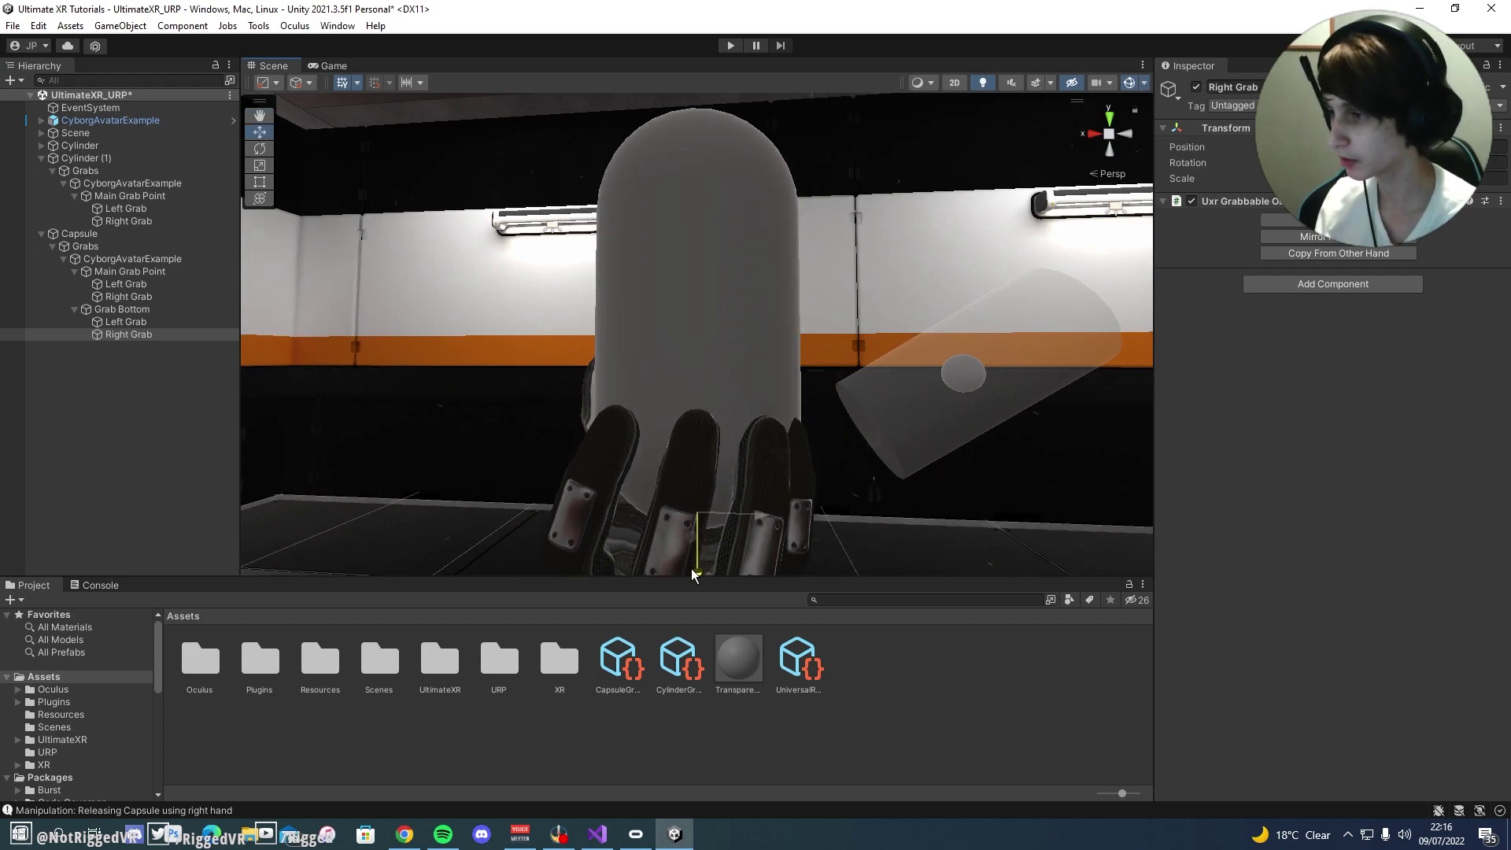
right_click_drag(691, 569, 488, 503)
Step: Add a second additional grab point to the capsule and name it Grab Side
left_click(81, 234)
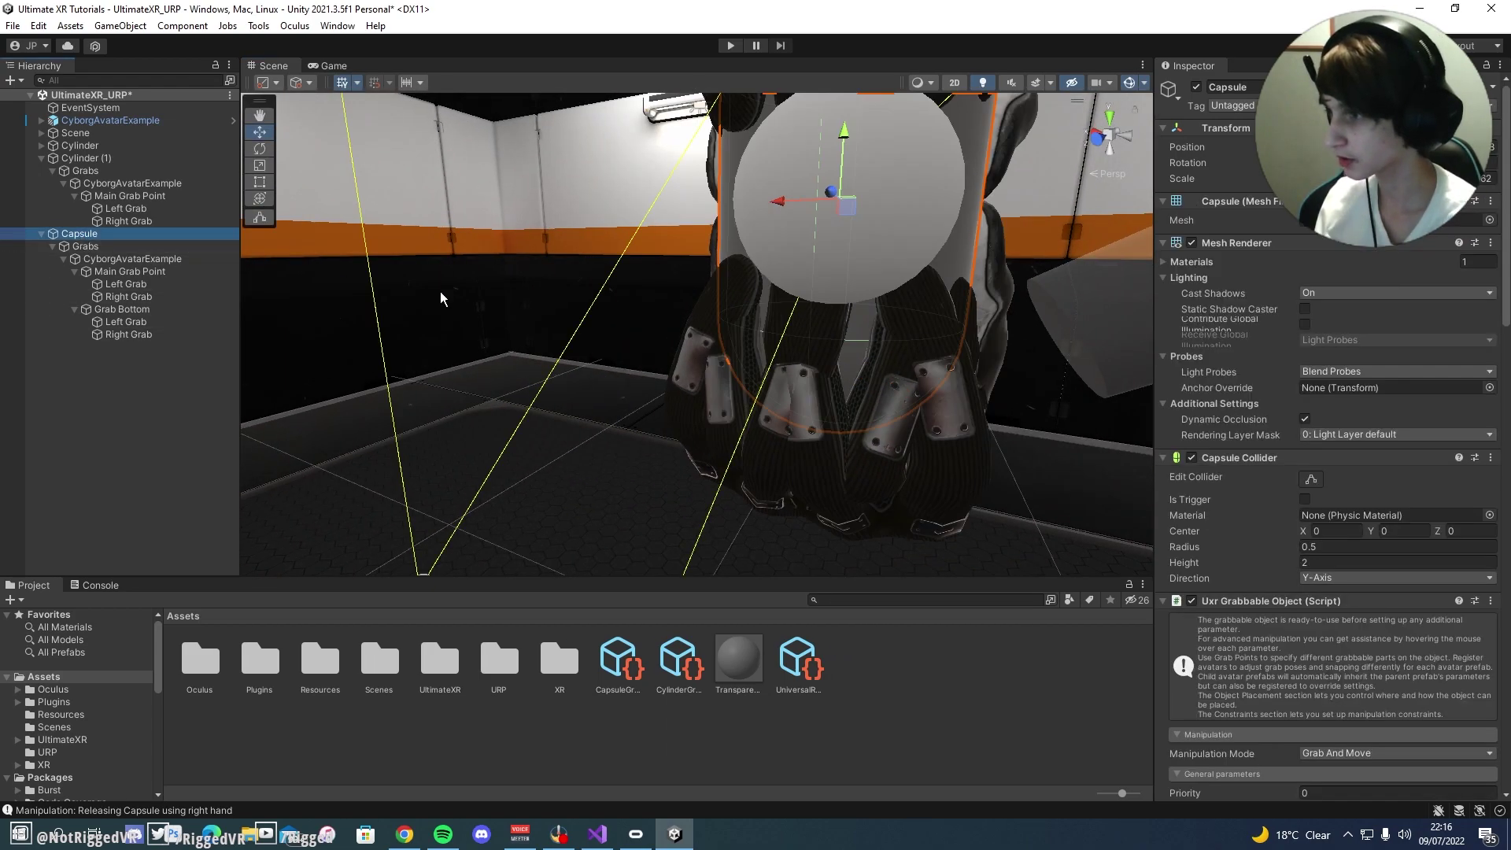
right_click_drag(873, 295, 1102, 472)
scroll(1267, 519, "down", 10)
scroll(1278, 542, "down", 8)
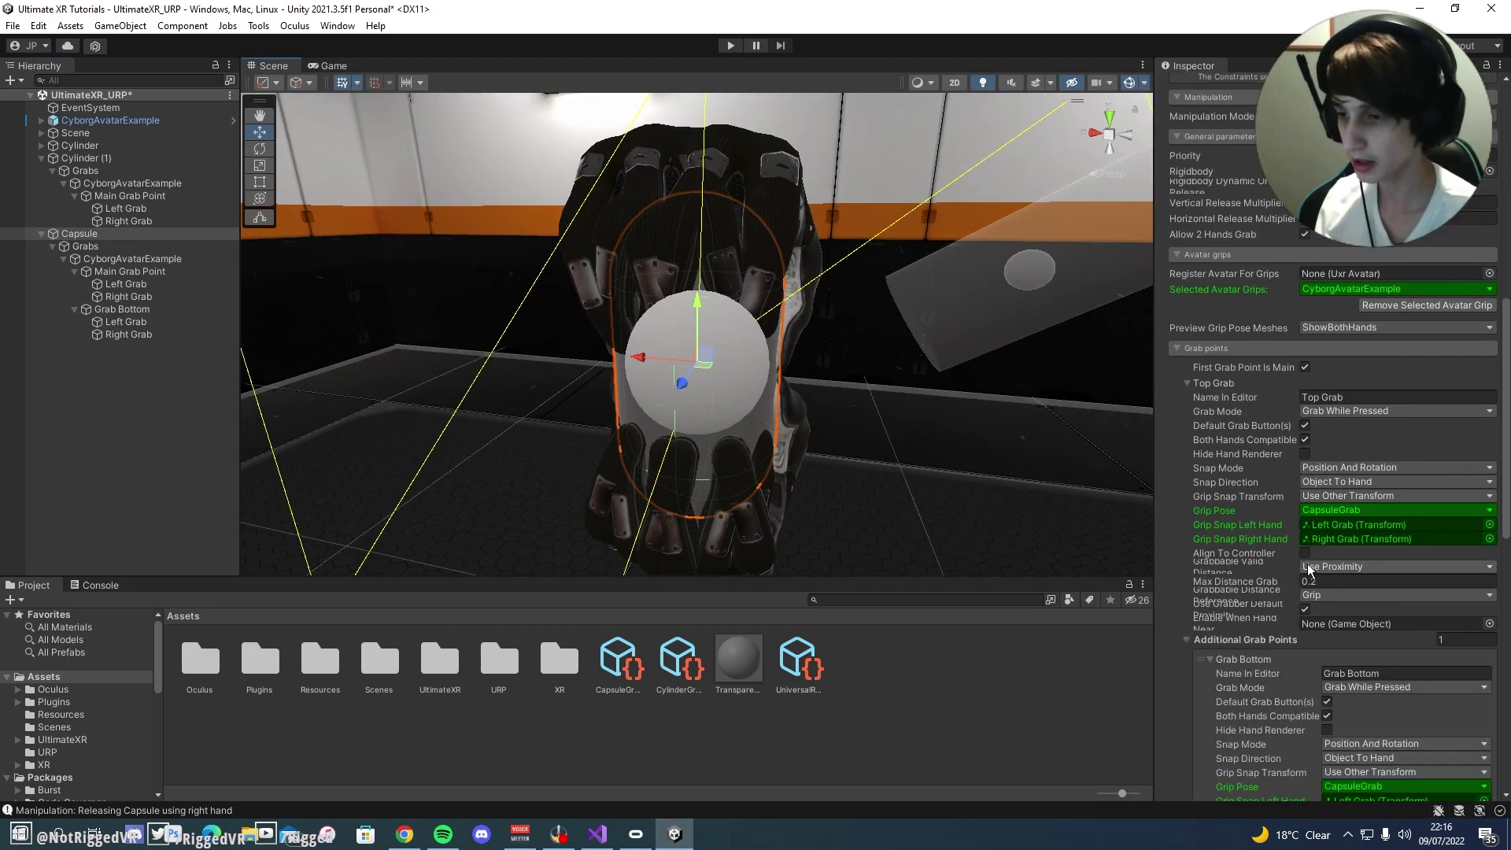
scroll(1318, 589, "down", 2)
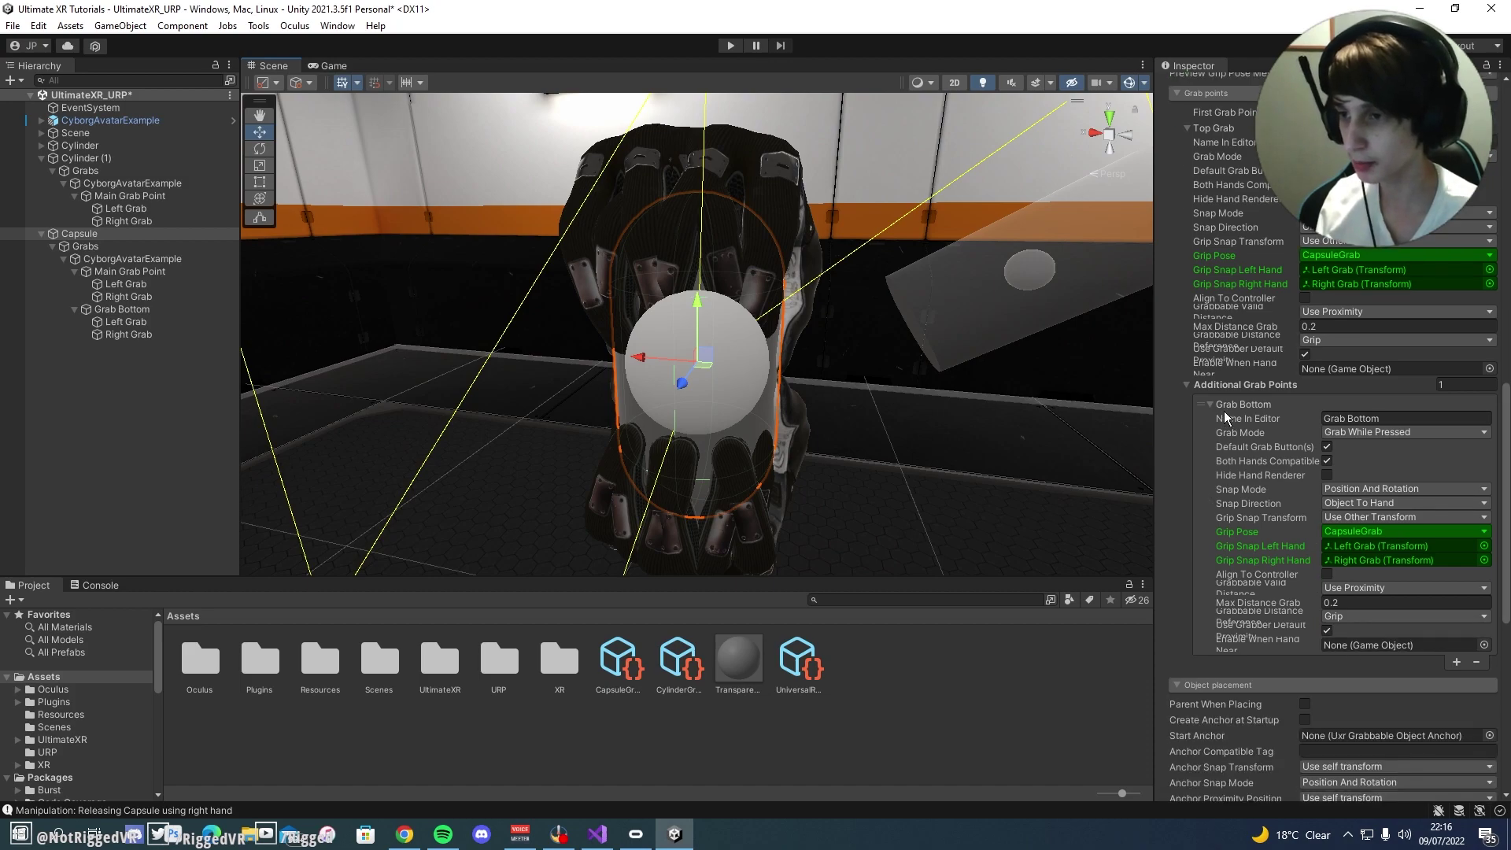
left_click(1456, 662)
scroll(1429, 663, "down", 3)
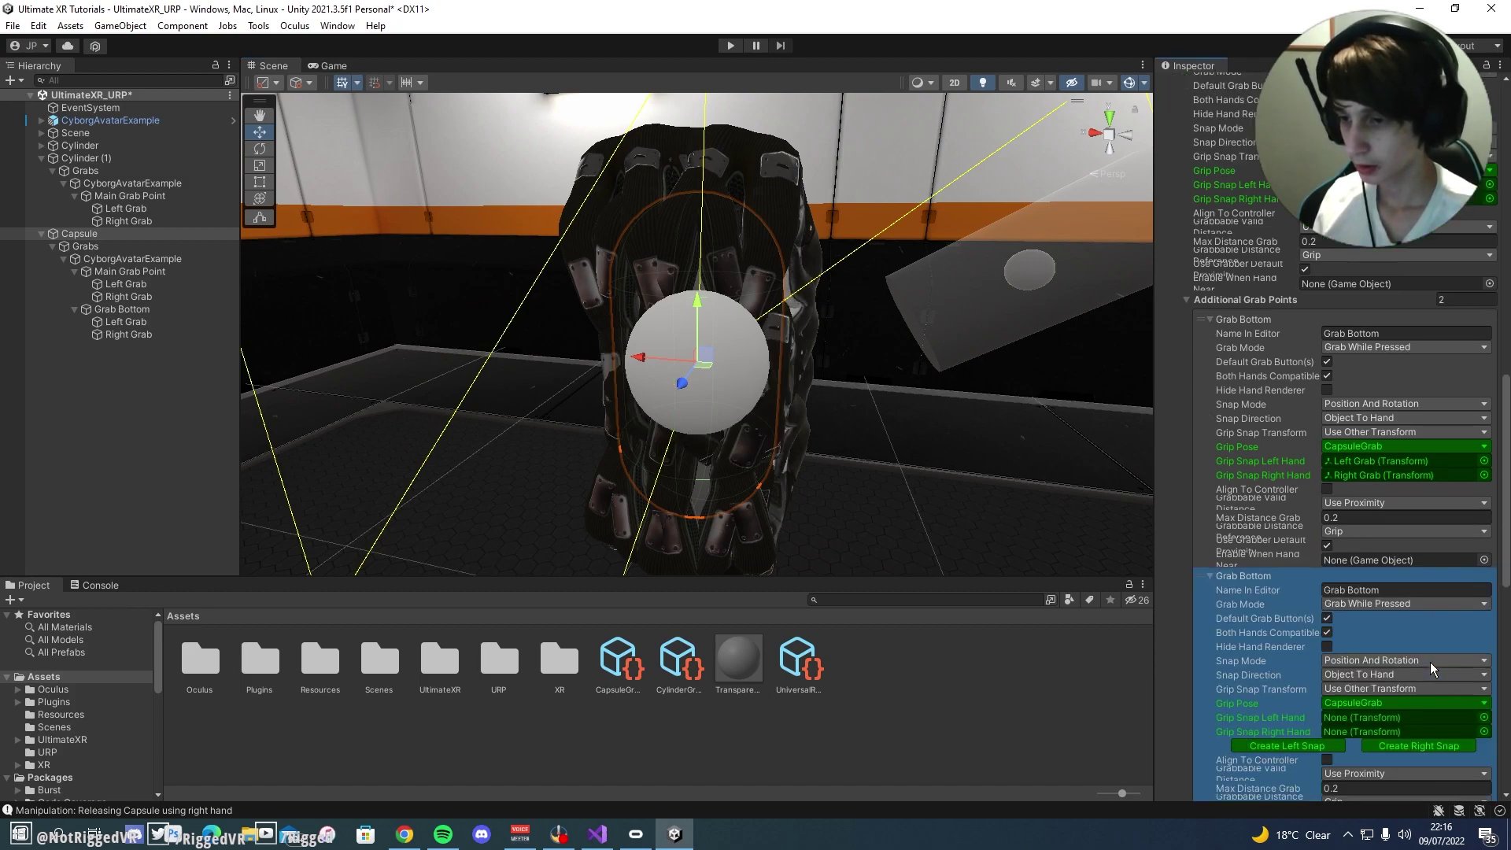
left_click(1416, 546)
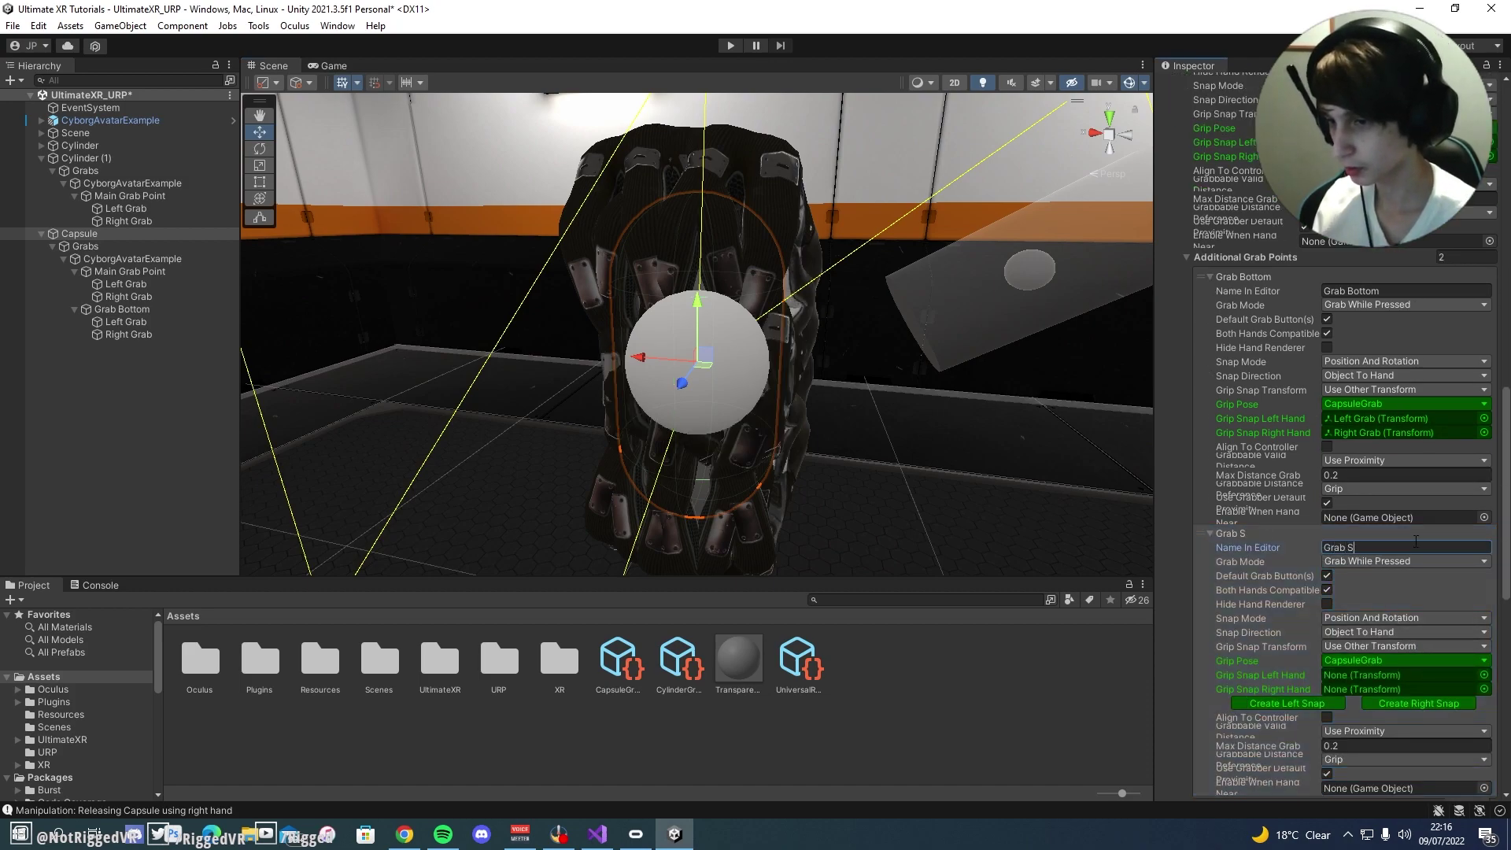
Step: Set Grab Side's grip pose to Grab and create its left and right hand snaps
mouse_move(882, 419)
right_mouse_down()
mouse_move(843, 388)
mouse_move(887, 391)
right_mouse_up()
scroll(1370, 603, "down", 1)
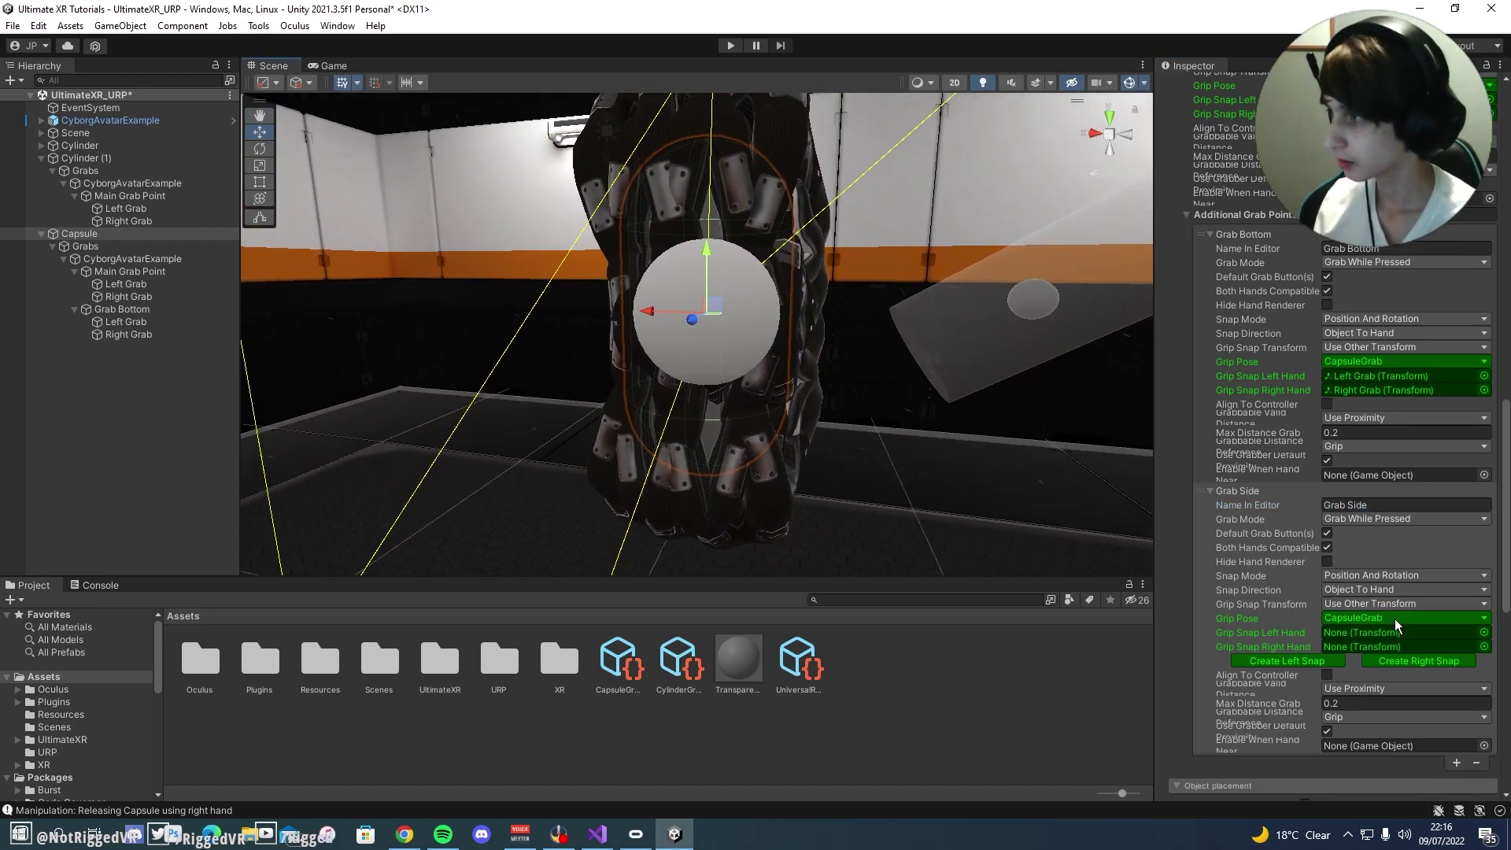
left_click(1398, 619)
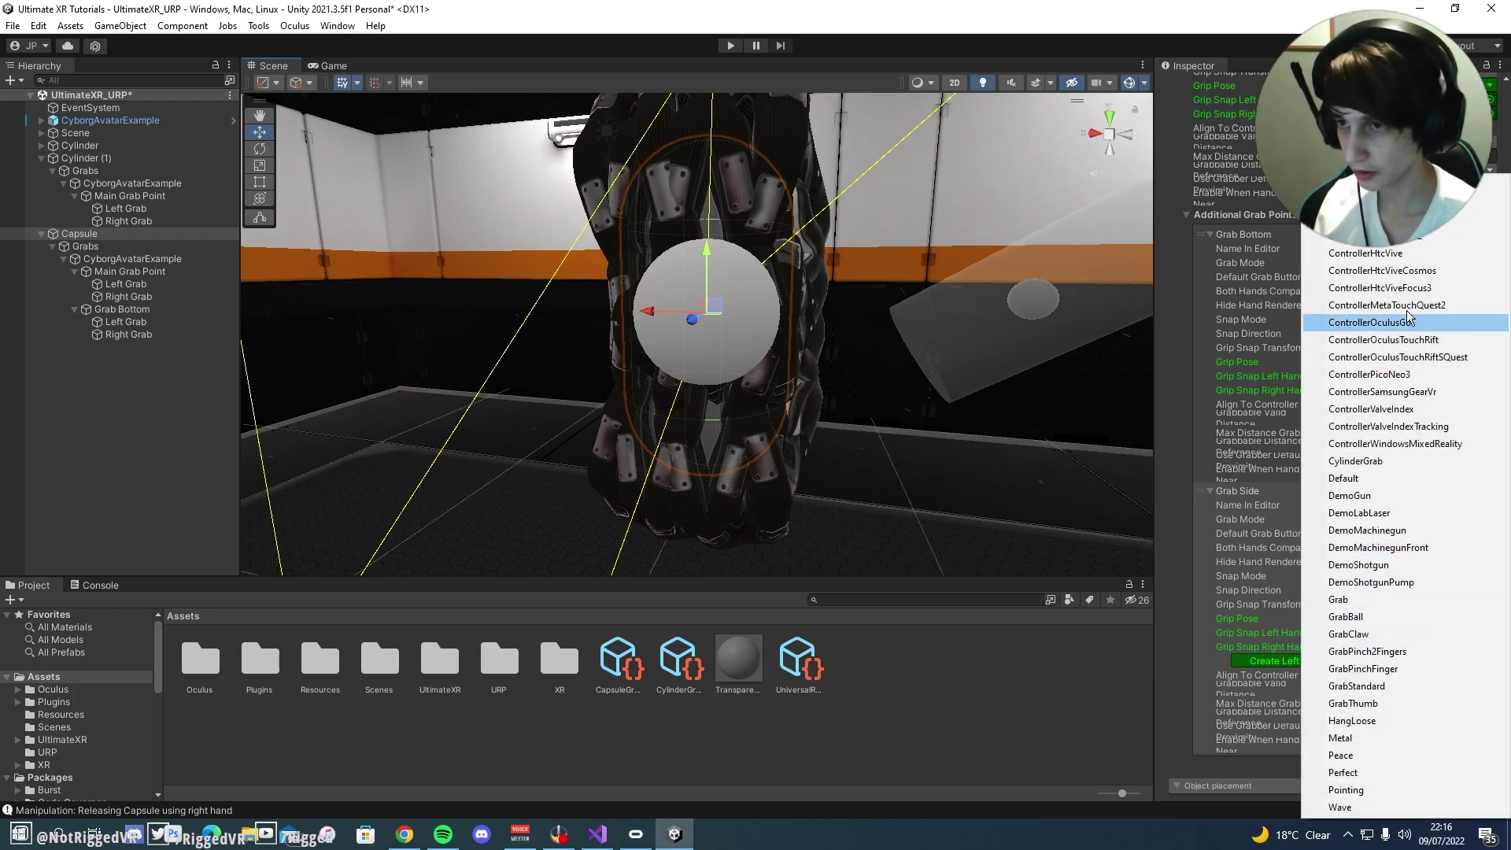
left_click(1353, 601)
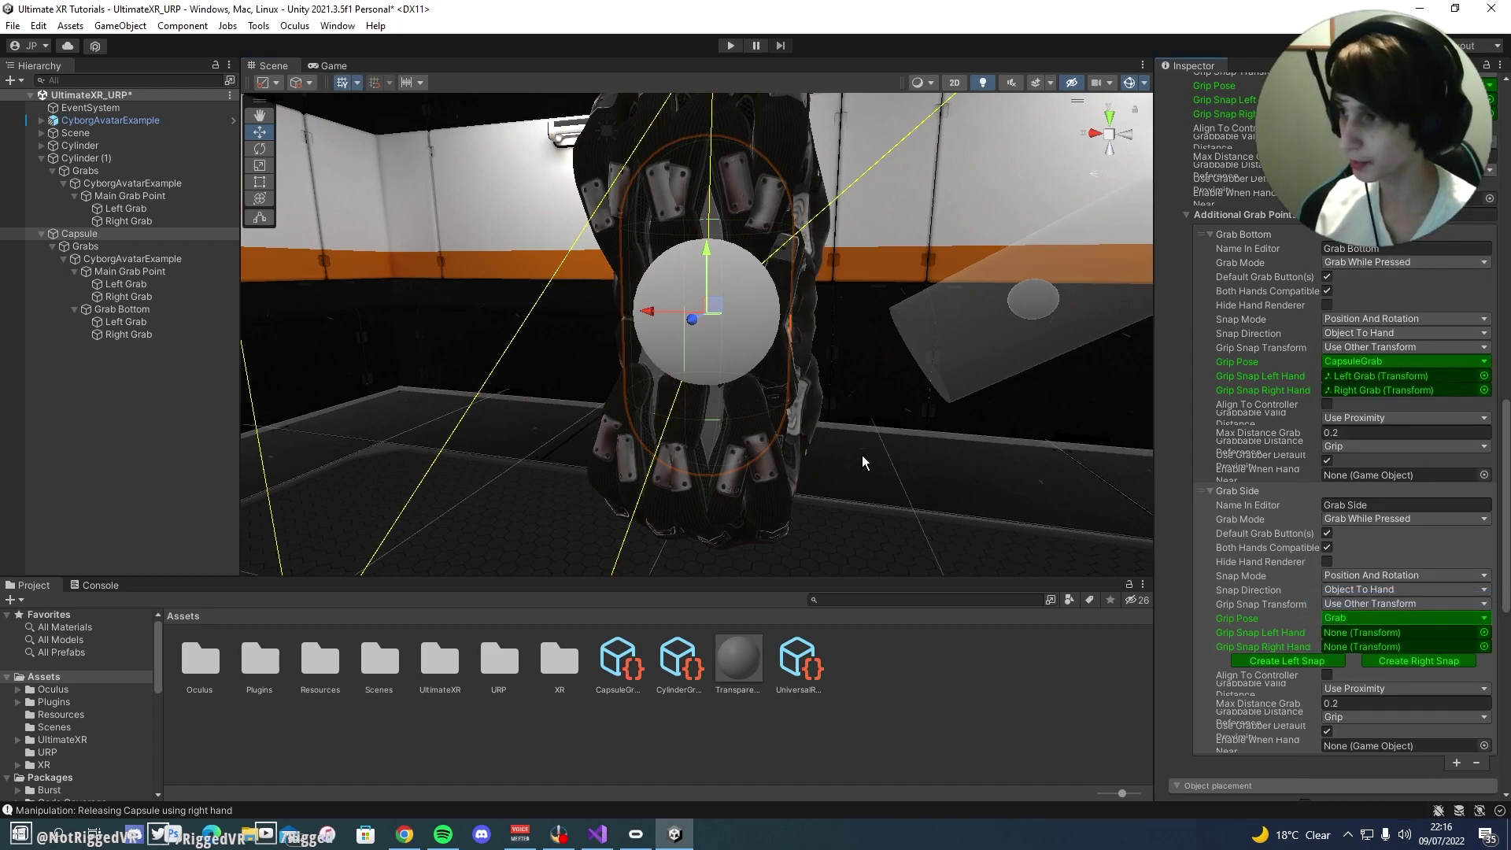
right_click_drag(863, 459, 1474, 603)
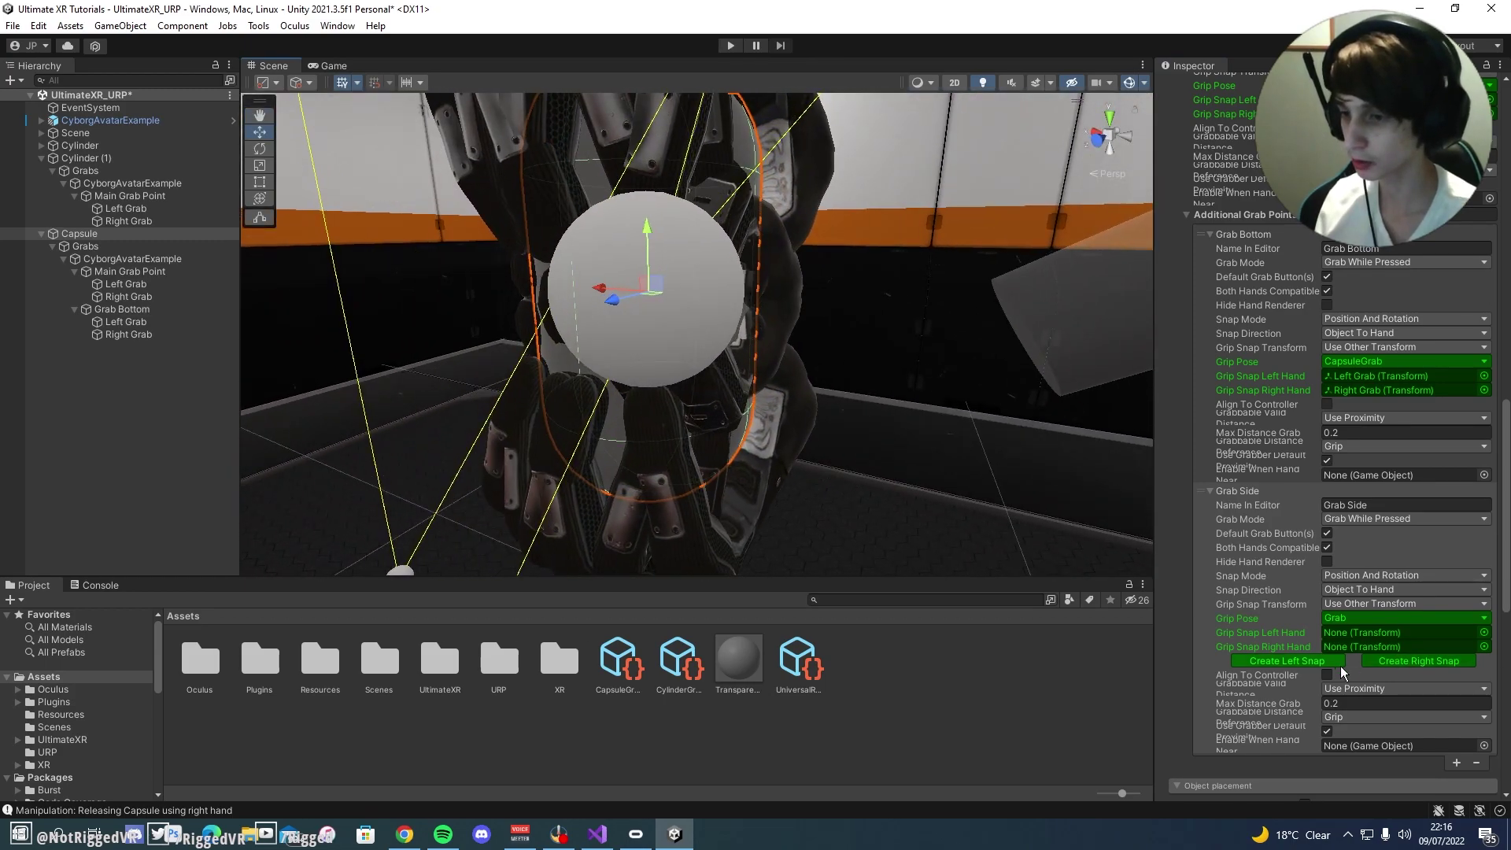
left_click(1409, 662)
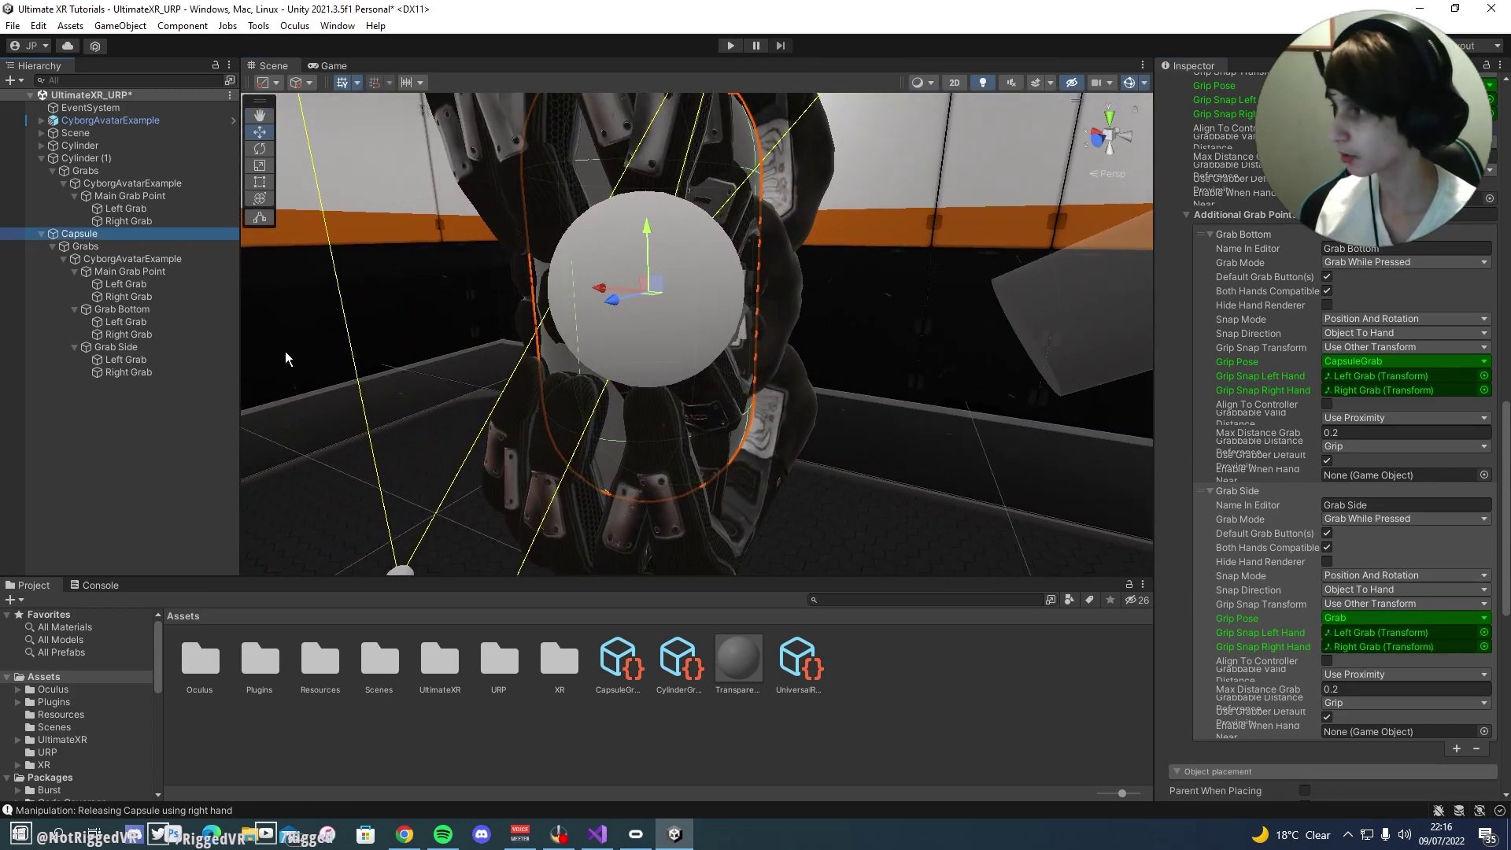
Step: Rotate Grab Side's left hand snap so the hand lies sideways and its fingers wrap horizontally around the capsule
left_click(130, 348)
left_click(142, 361)
left_click_drag(472, 338, 843, 329, "alt")
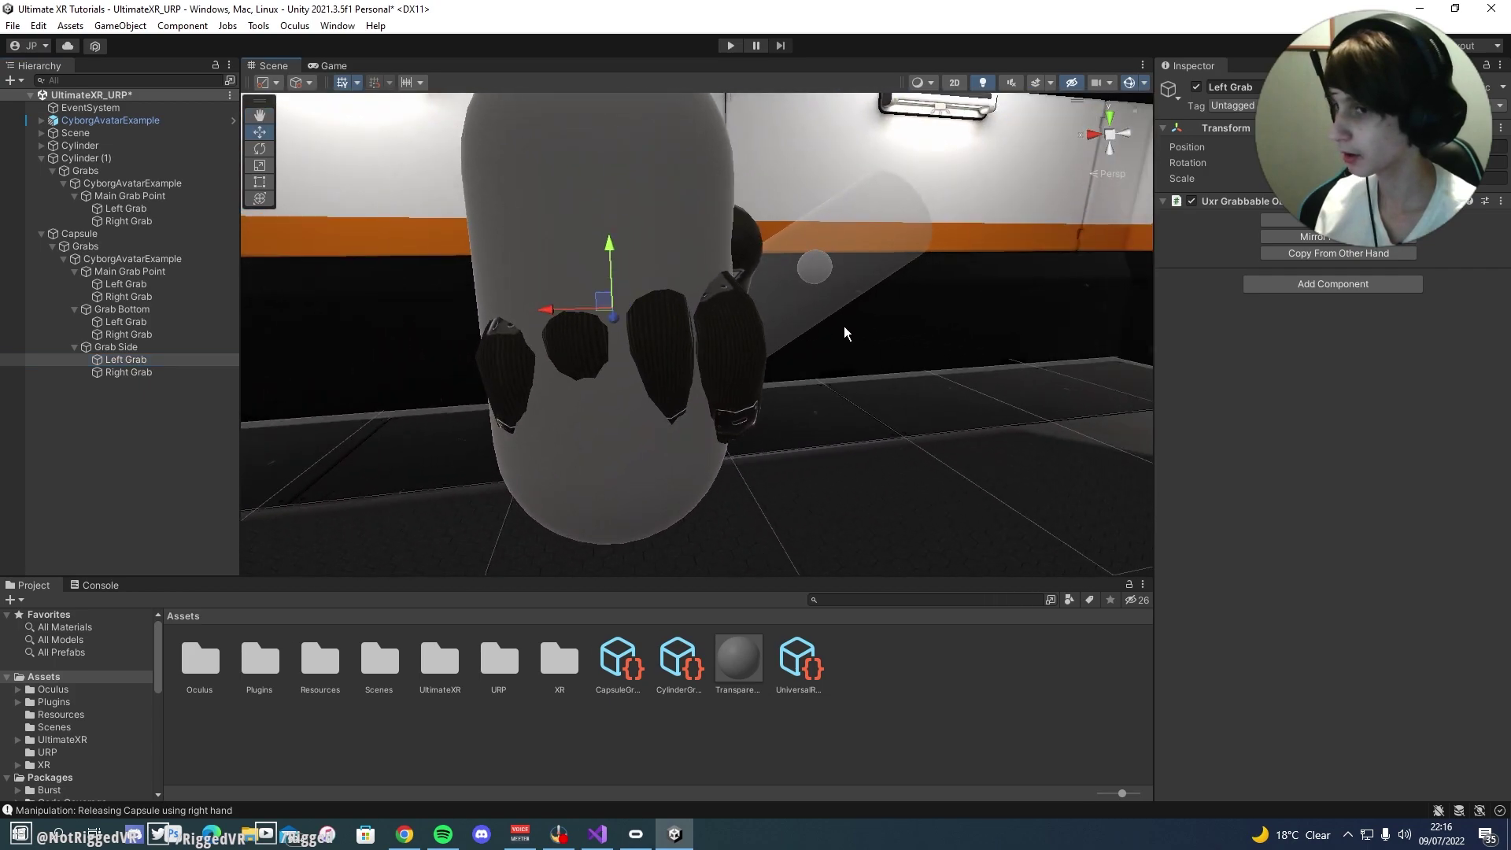
left_click_drag(717, 307, 899, 312, "alt")
key("e")
left_click_drag(765, 263, 708, 325)
left_click_drag(930, 280, 346, 290, "alt")
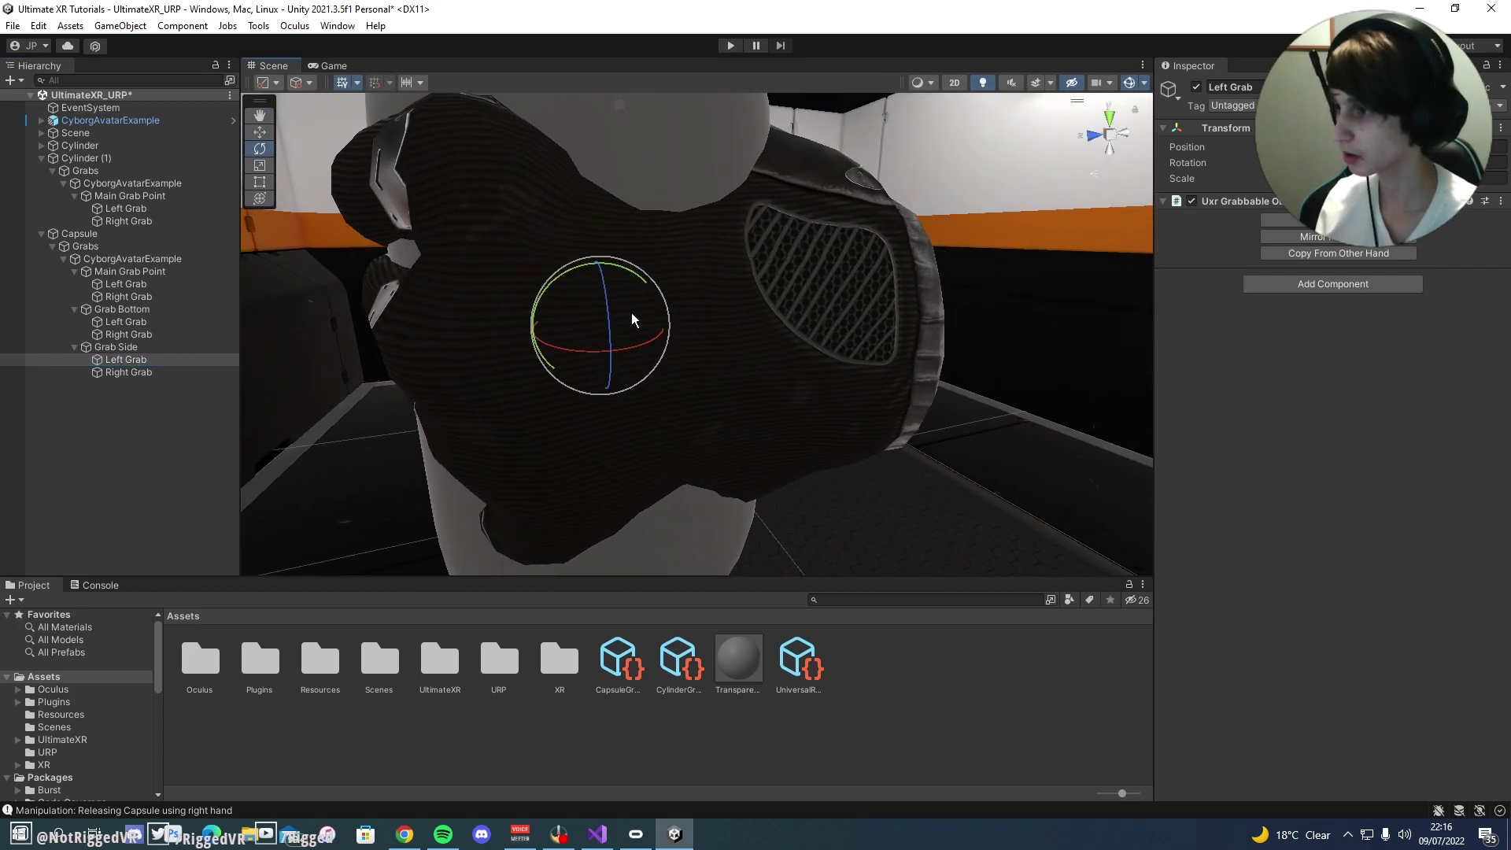
left_click_drag(619, 317, 610, 312)
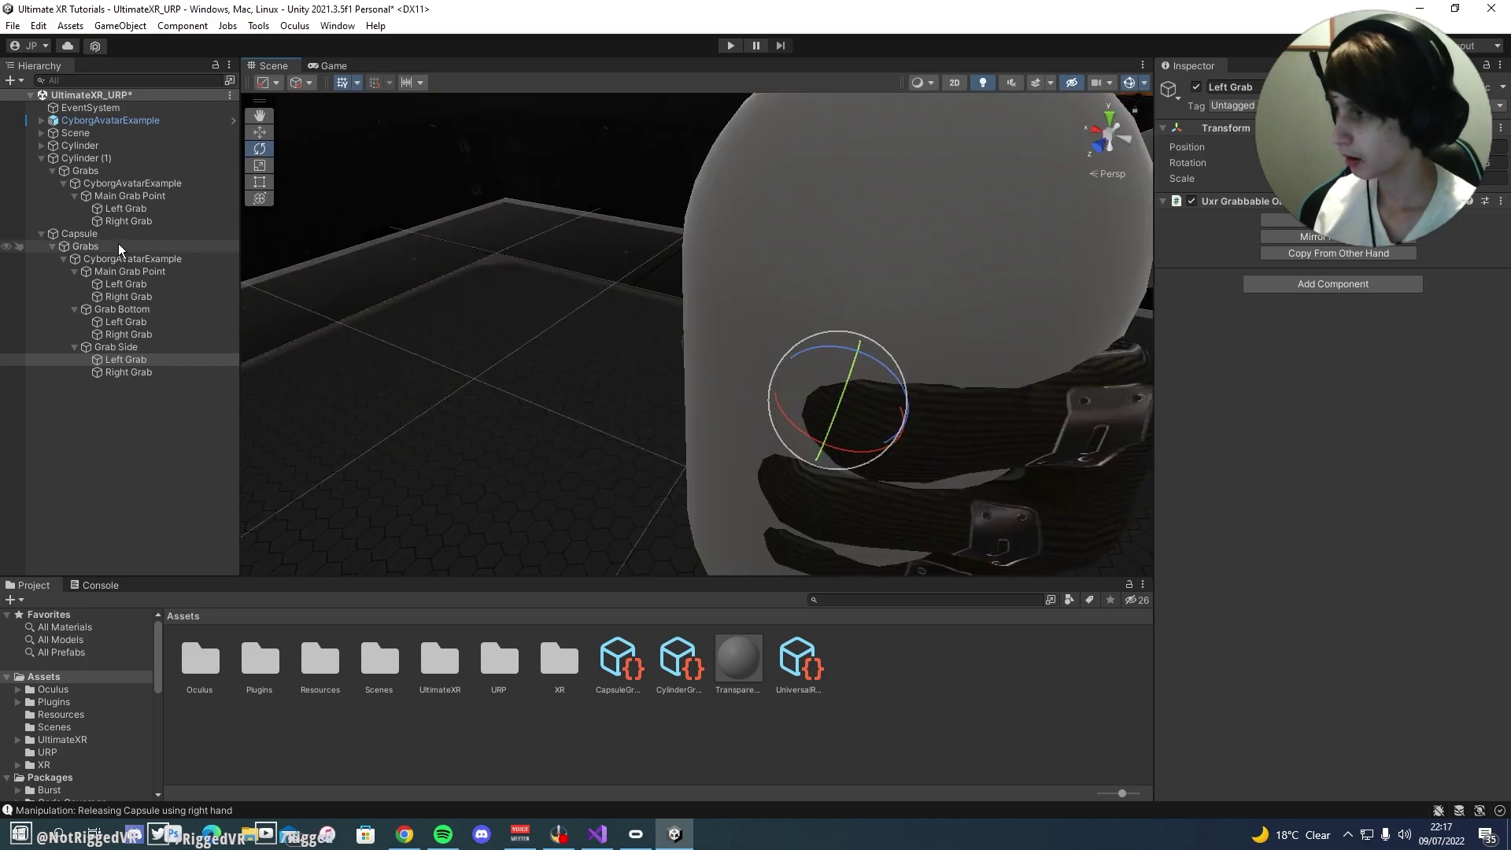
Step: Change the capsule's Grab Side grip pose to GrabBall
left_click(121, 235)
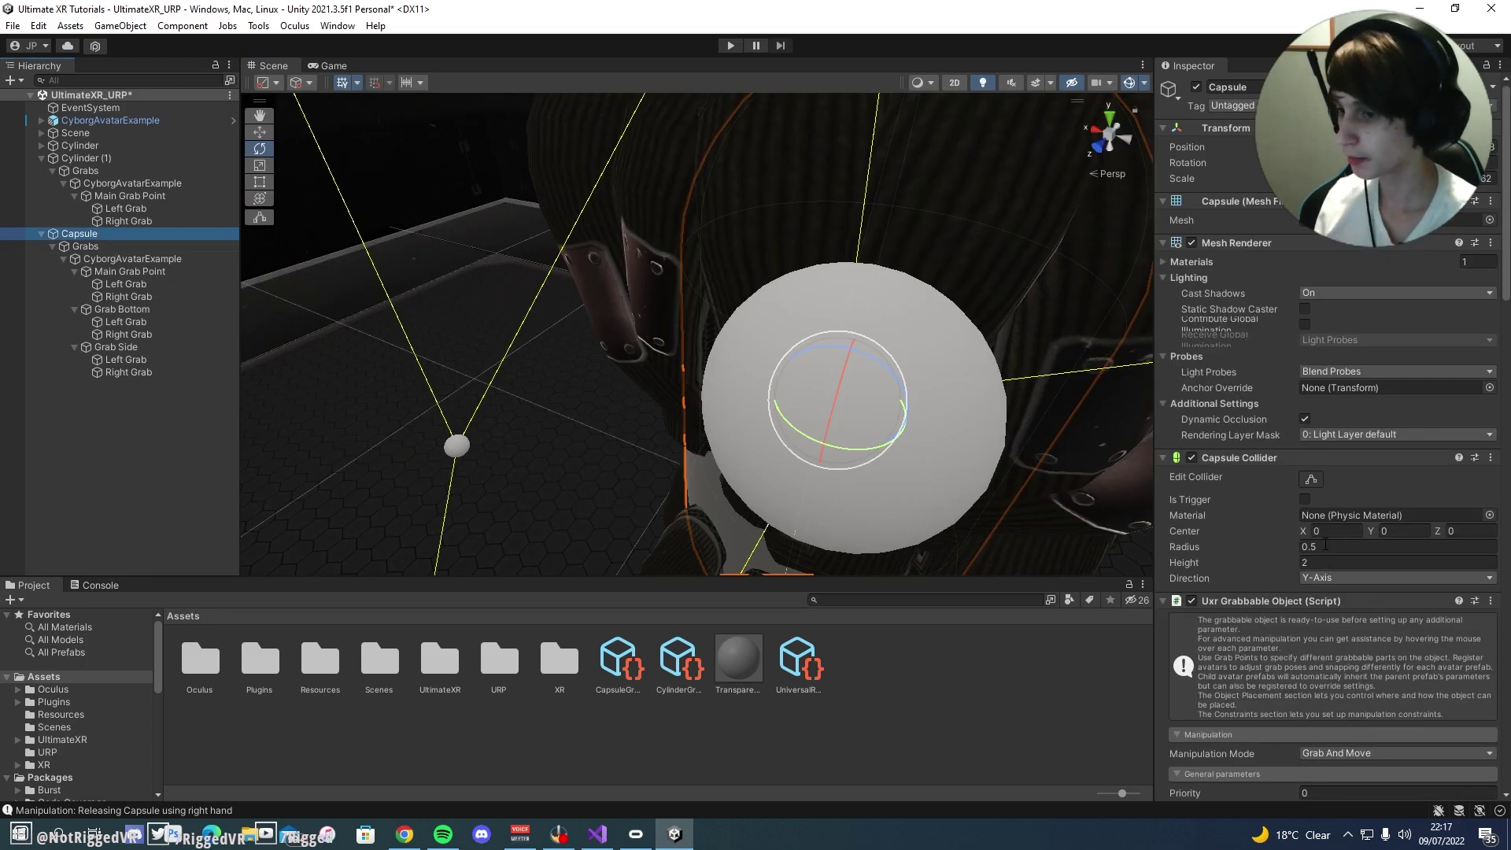
scroll(1326, 545, "down", 15)
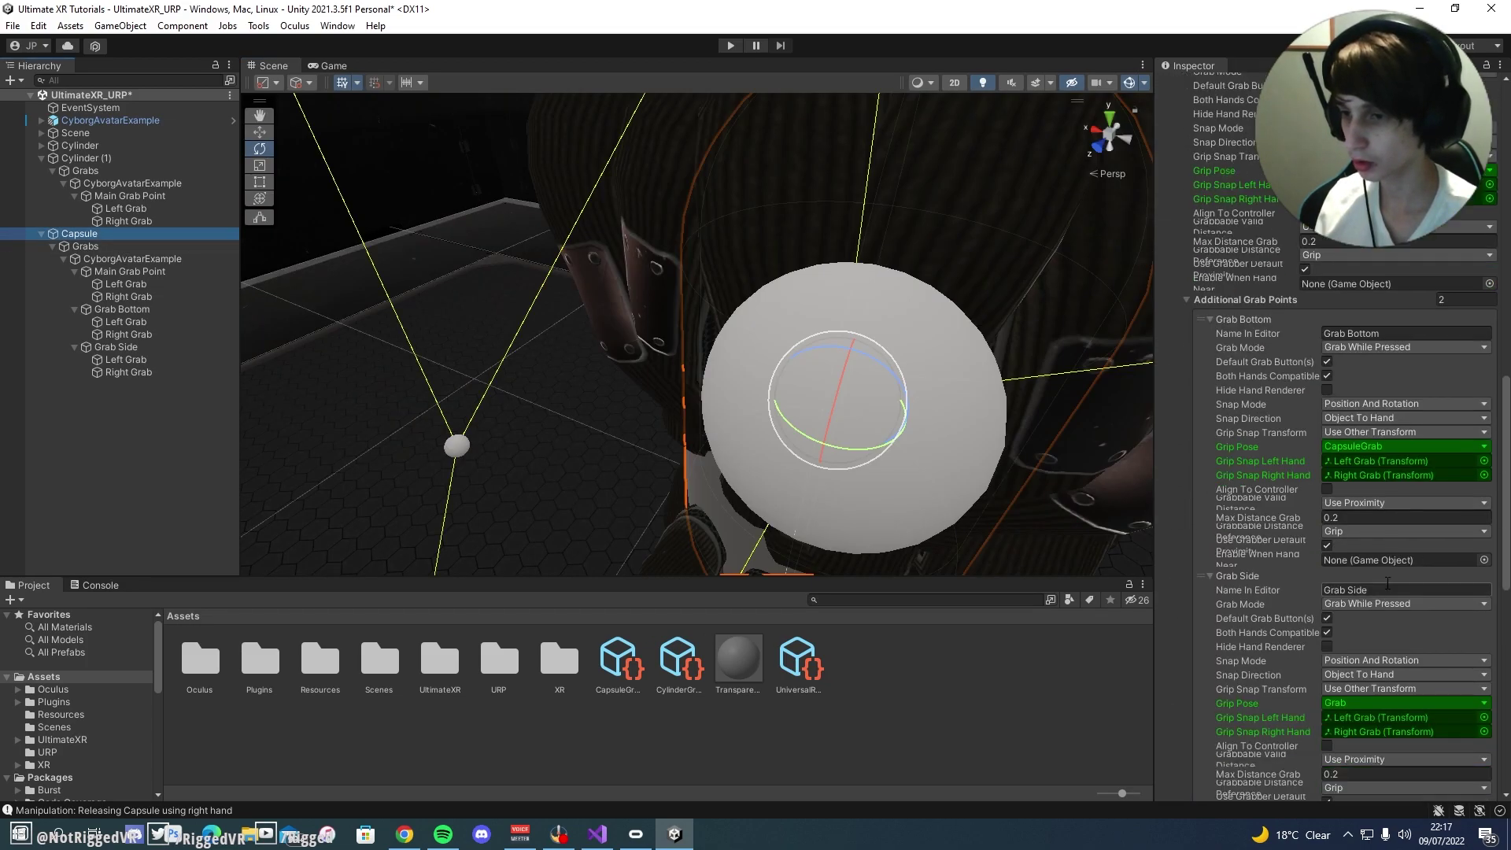
scroll(1388, 583, "down", 6)
left_click(1345, 451)
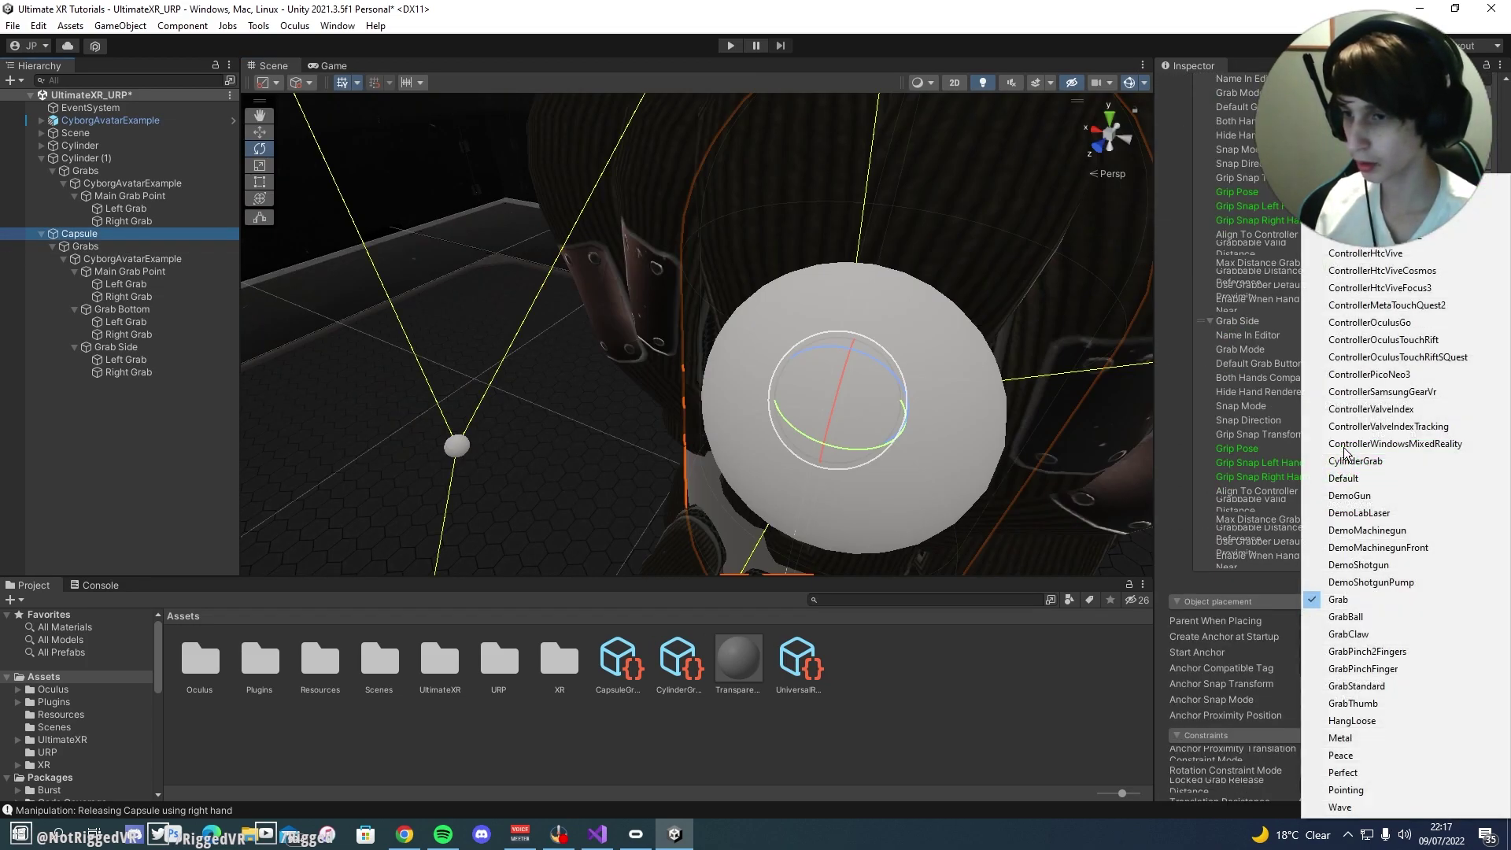
left_click(1356, 616)
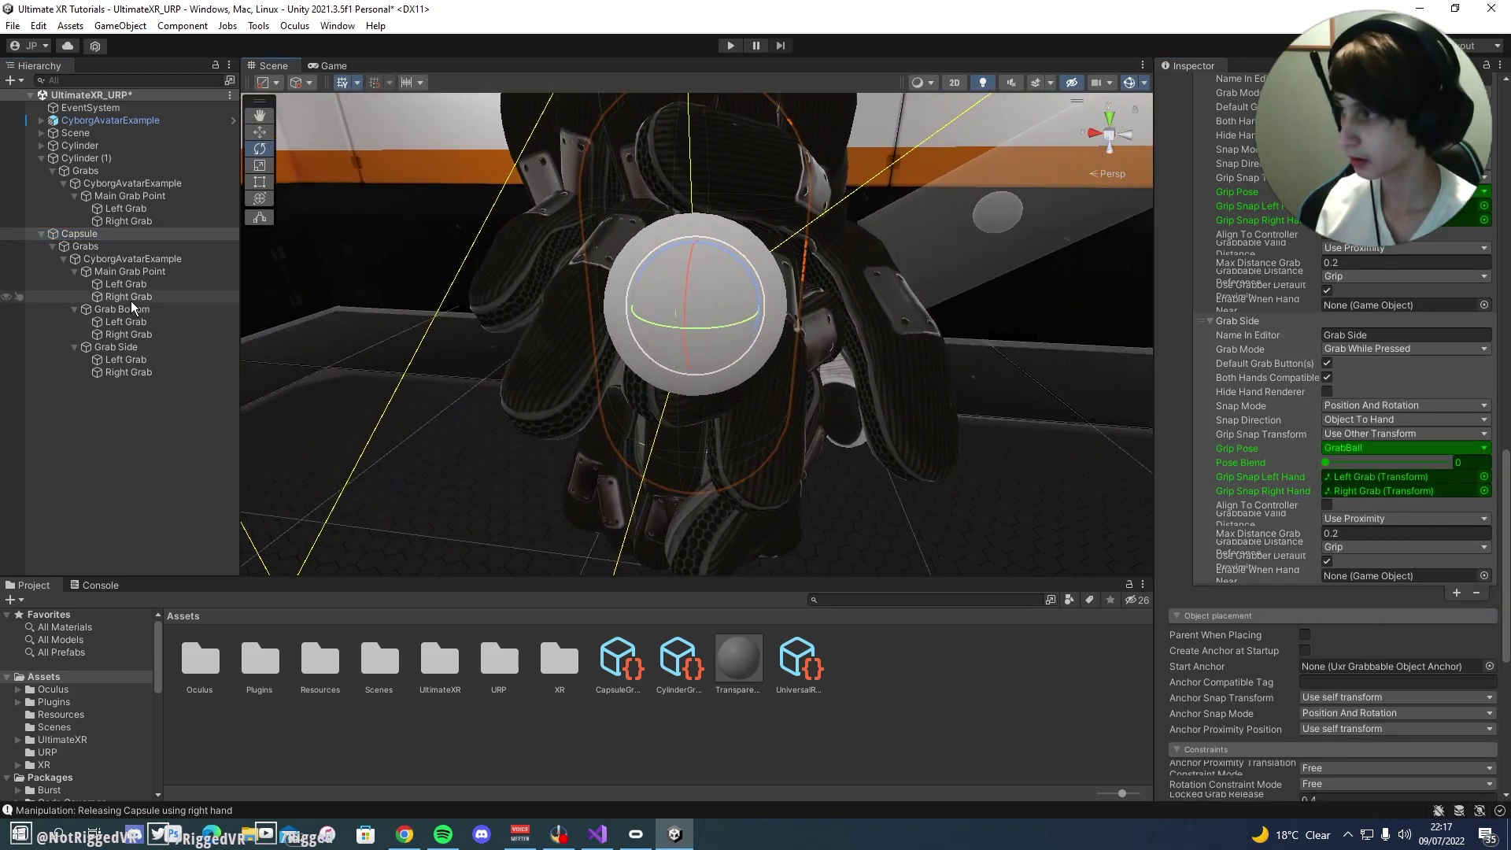
Step: Raise Grab Side's GrabBall pose blend to 0.69 and reposition its left hand snap against the capsule's side
left_click(118, 360)
right_click_drag(709, 331, 1085, 350)
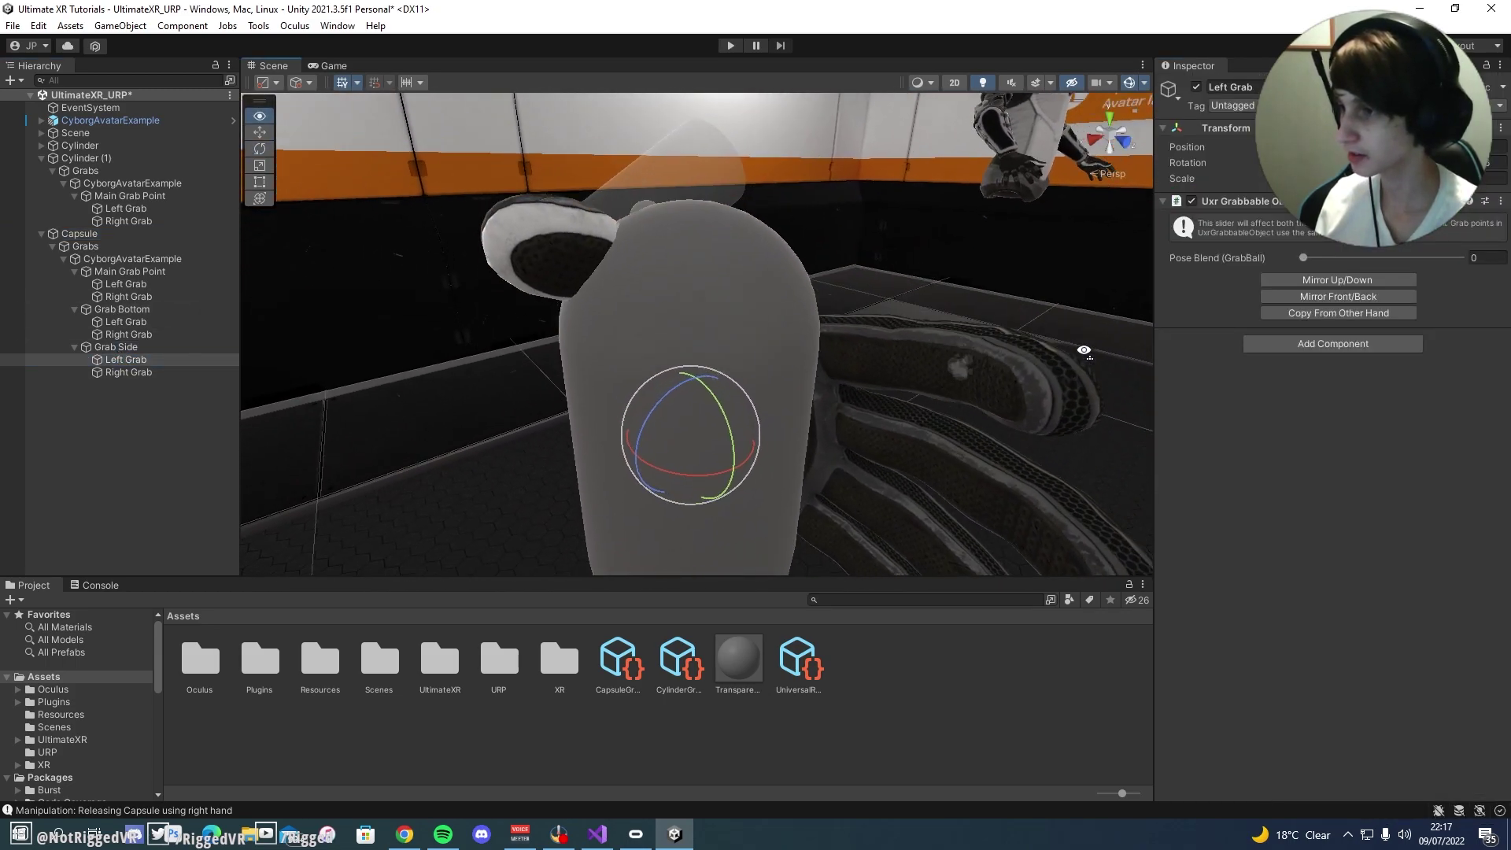
left_click_drag(1084, 352, 1102, 352, "alt")
left_click_drag(1304, 257, 1413, 267)
right_click_drag(787, 377, 107, 430)
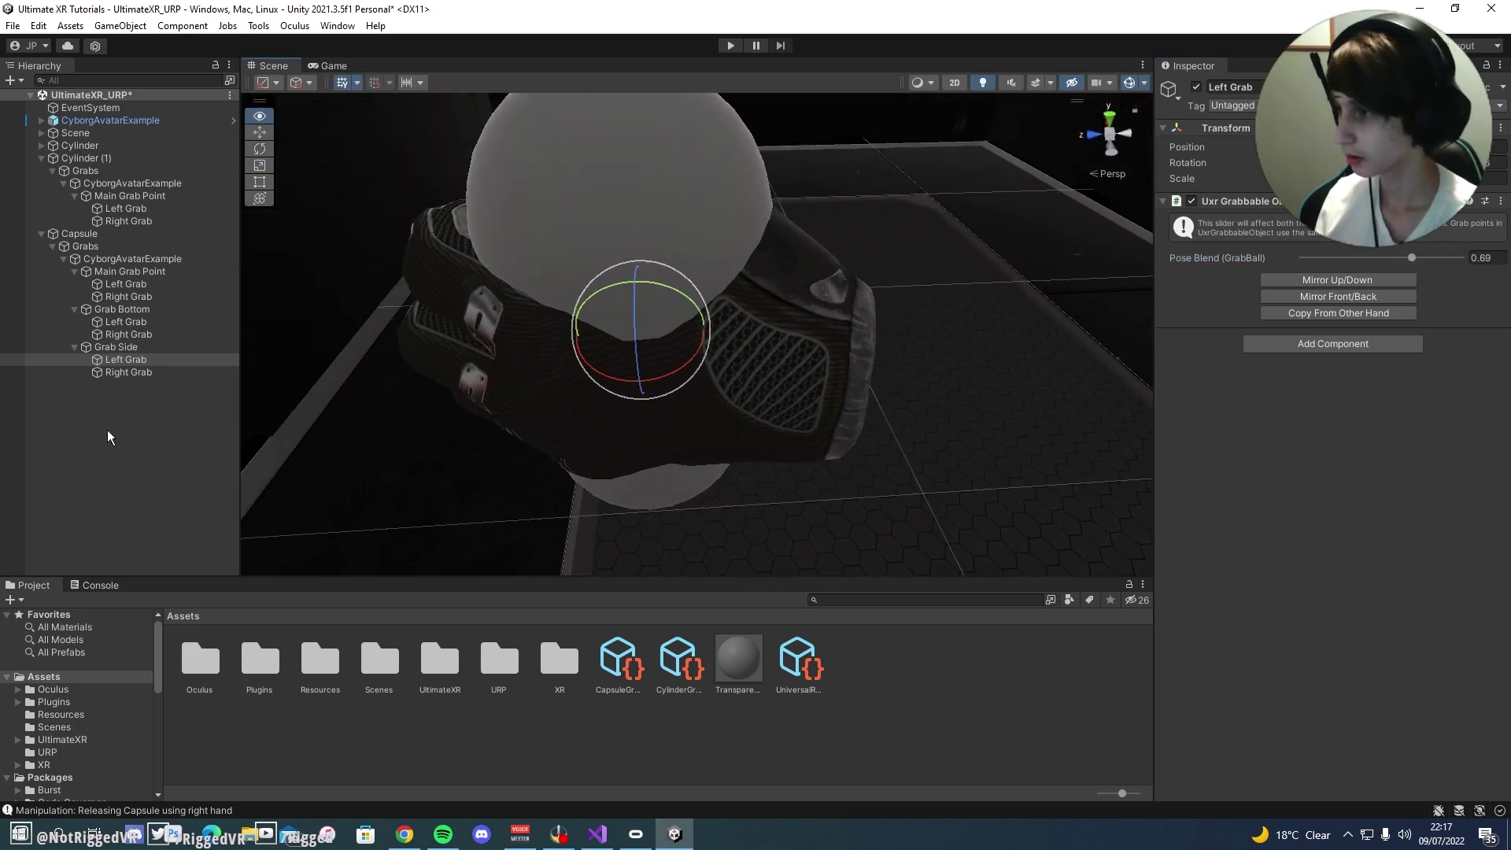
left_click_drag(108, 430, 118, 431, "alt")
key("w")
left_click_drag(687, 366, 1150, 377)
Step: Fine-tune Grab Side's GrabBall pose blend to 0.62 so the left hand's fingers fit the capsule's surface
left_click(502, 320)
left_click(120, 360)
left_click_drag(1373, 260, 1409, 262)
left_click_drag(795, 332, 391, 251, "alt")
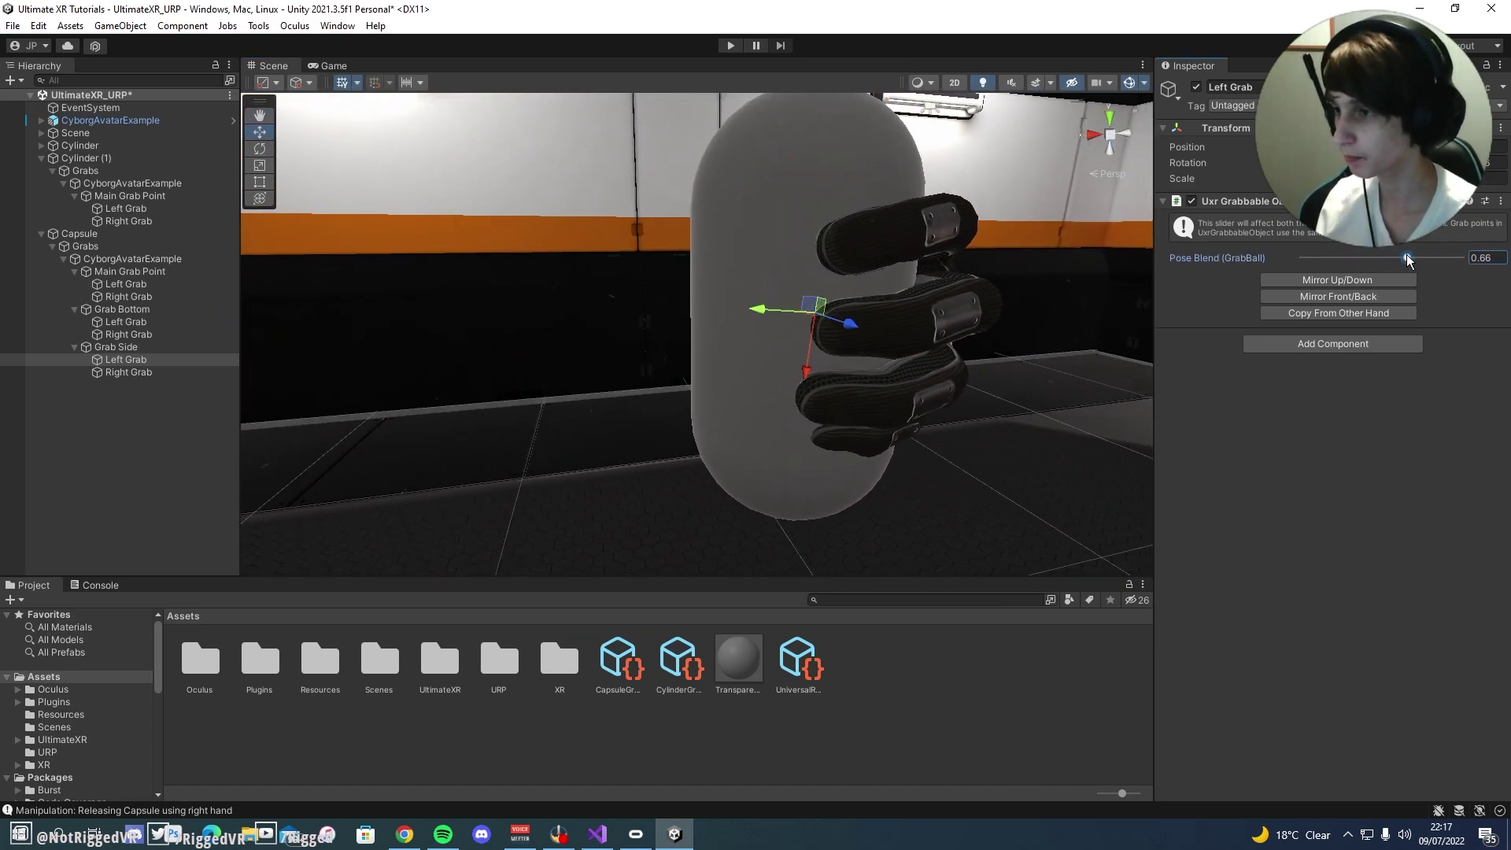
left_click_drag(1397, 262, 1401, 260)
Step: Copy the left hand's placement to Grab Side's right hand snap, nudge it sideways along the capsule, and save the scene
left_click(166, 375)
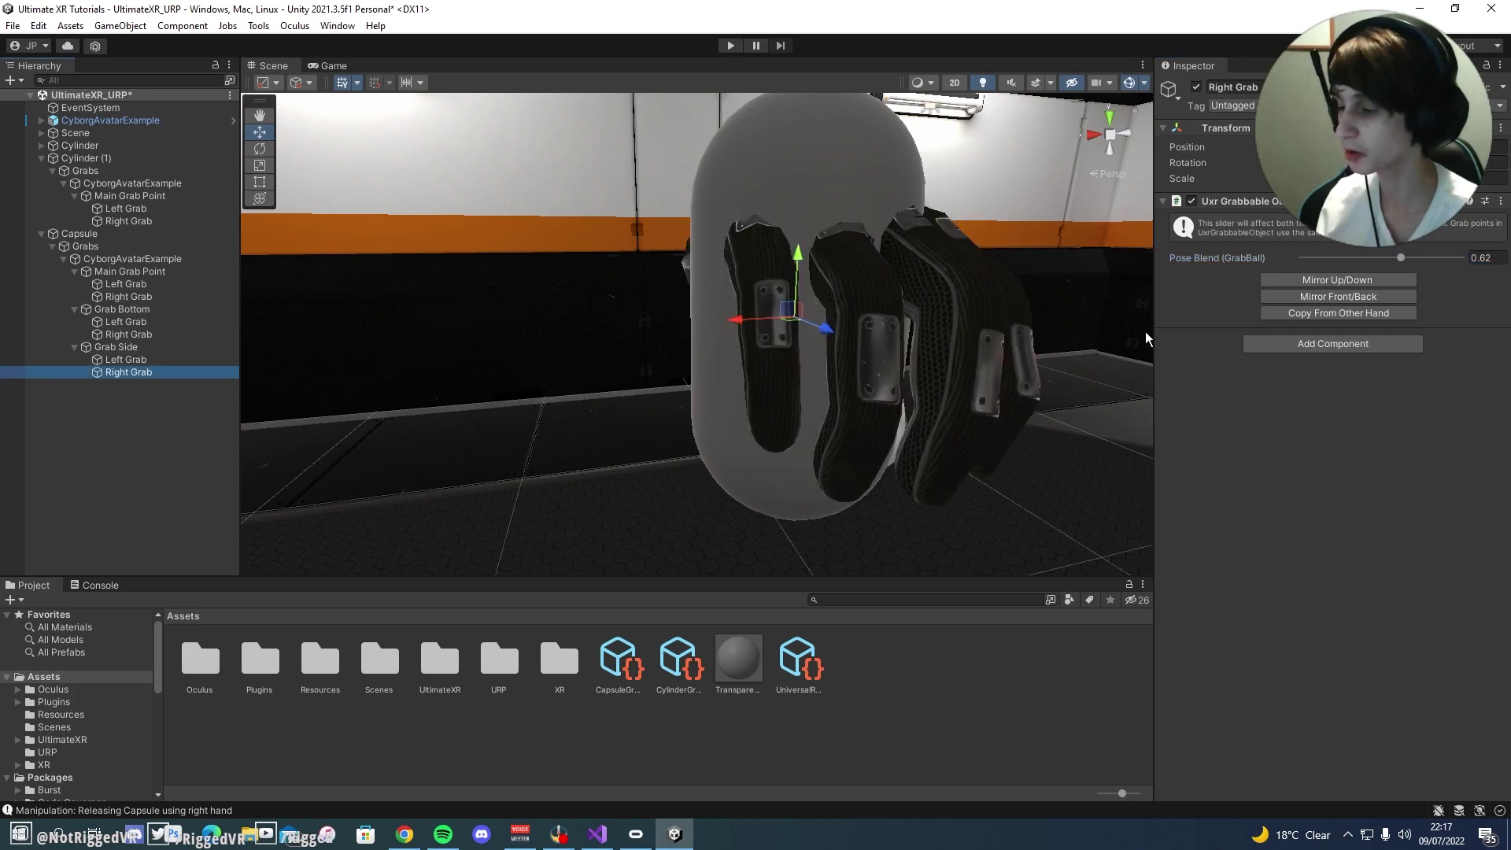
right_click_drag(984, 323, 958, 328)
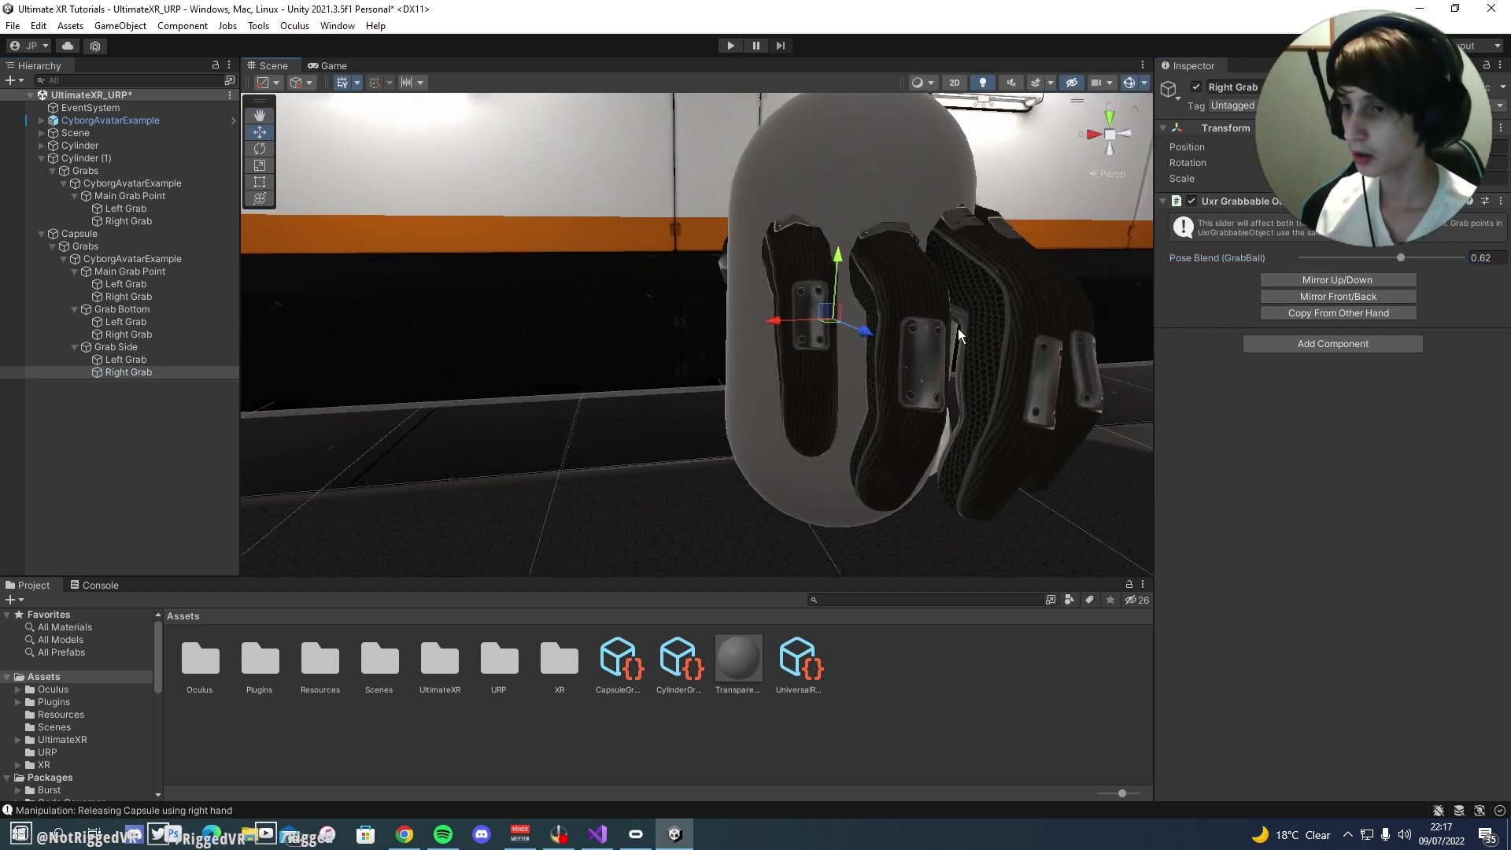
left_click(1355, 314)
left_click_drag(992, 323, 1067, 321, "alt")
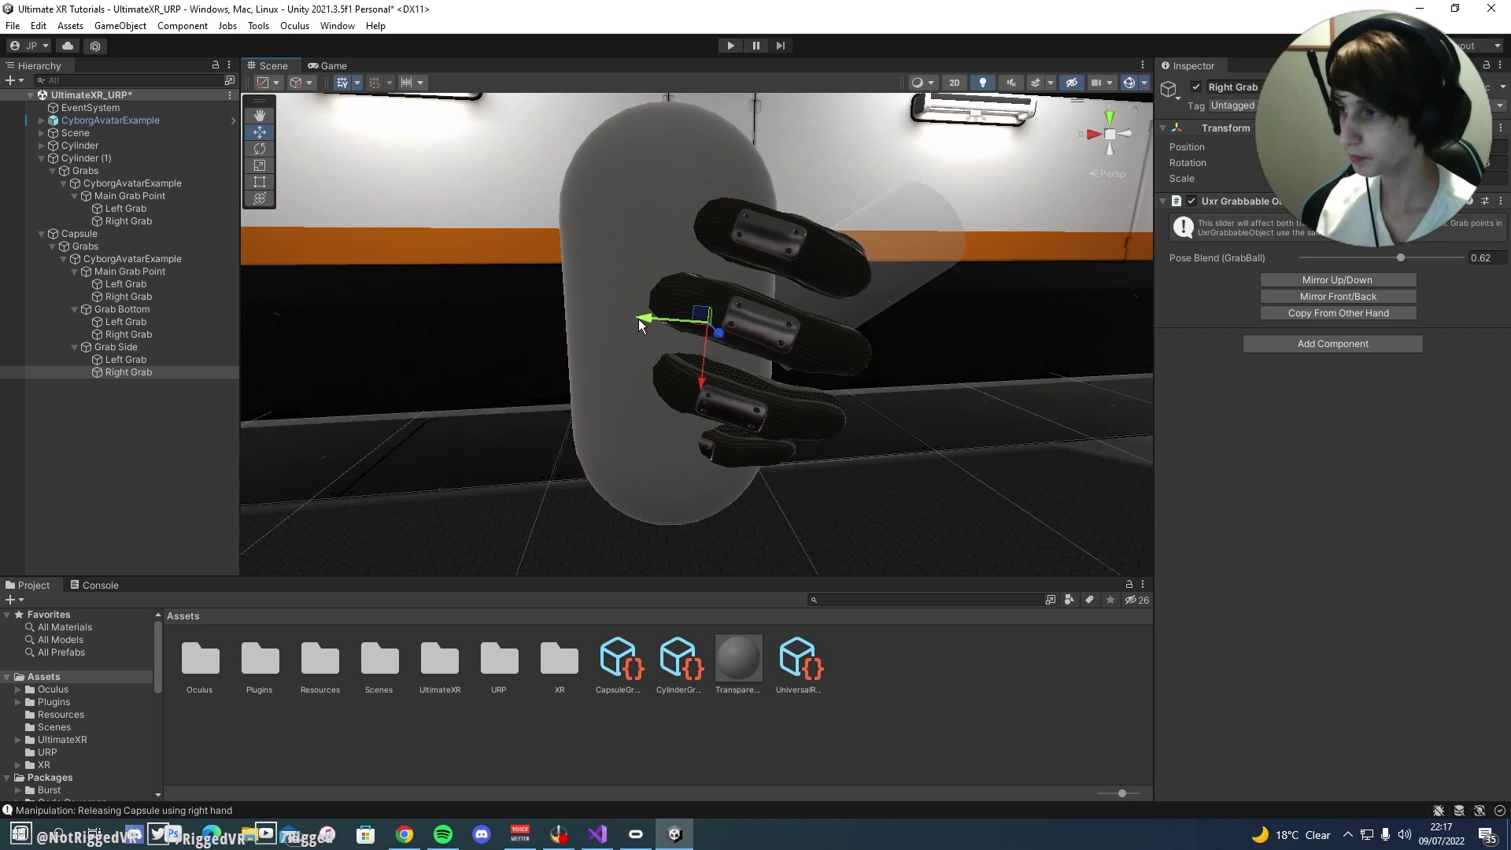
mouse_move(633, 325)
left_mouse_down()
mouse_move(566, 335)
mouse_move(608, 337)
left_mouse_up()
left_click_drag(607, 337, 139, 370, "alt")
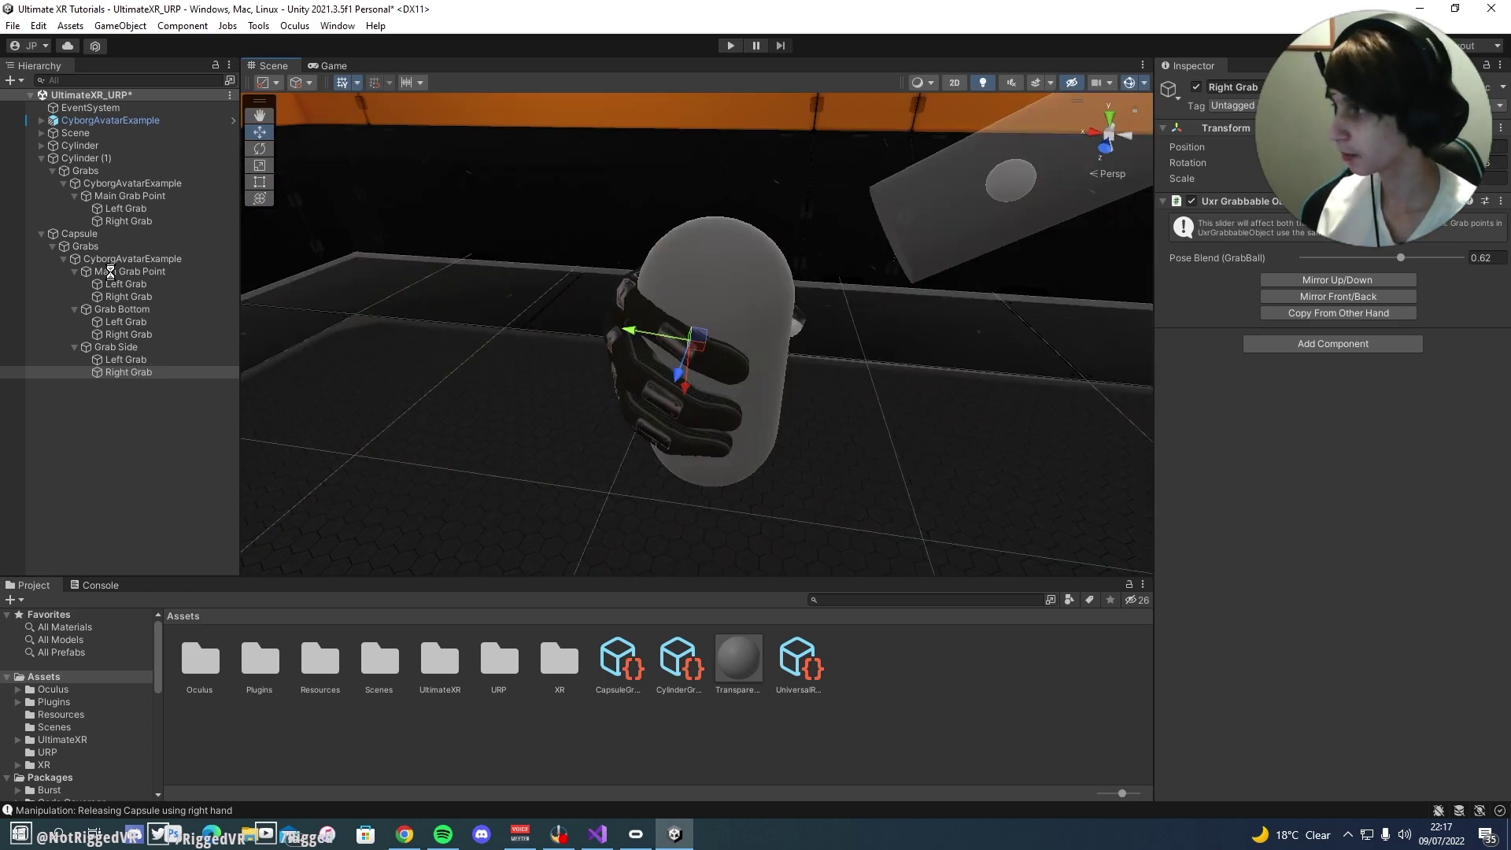
key("ctrl+s")
Step: Review the capsule's three grab points, setting Preview Grip Pose Meshes to DontShow and back to ShowBothHands
left_click(79, 234)
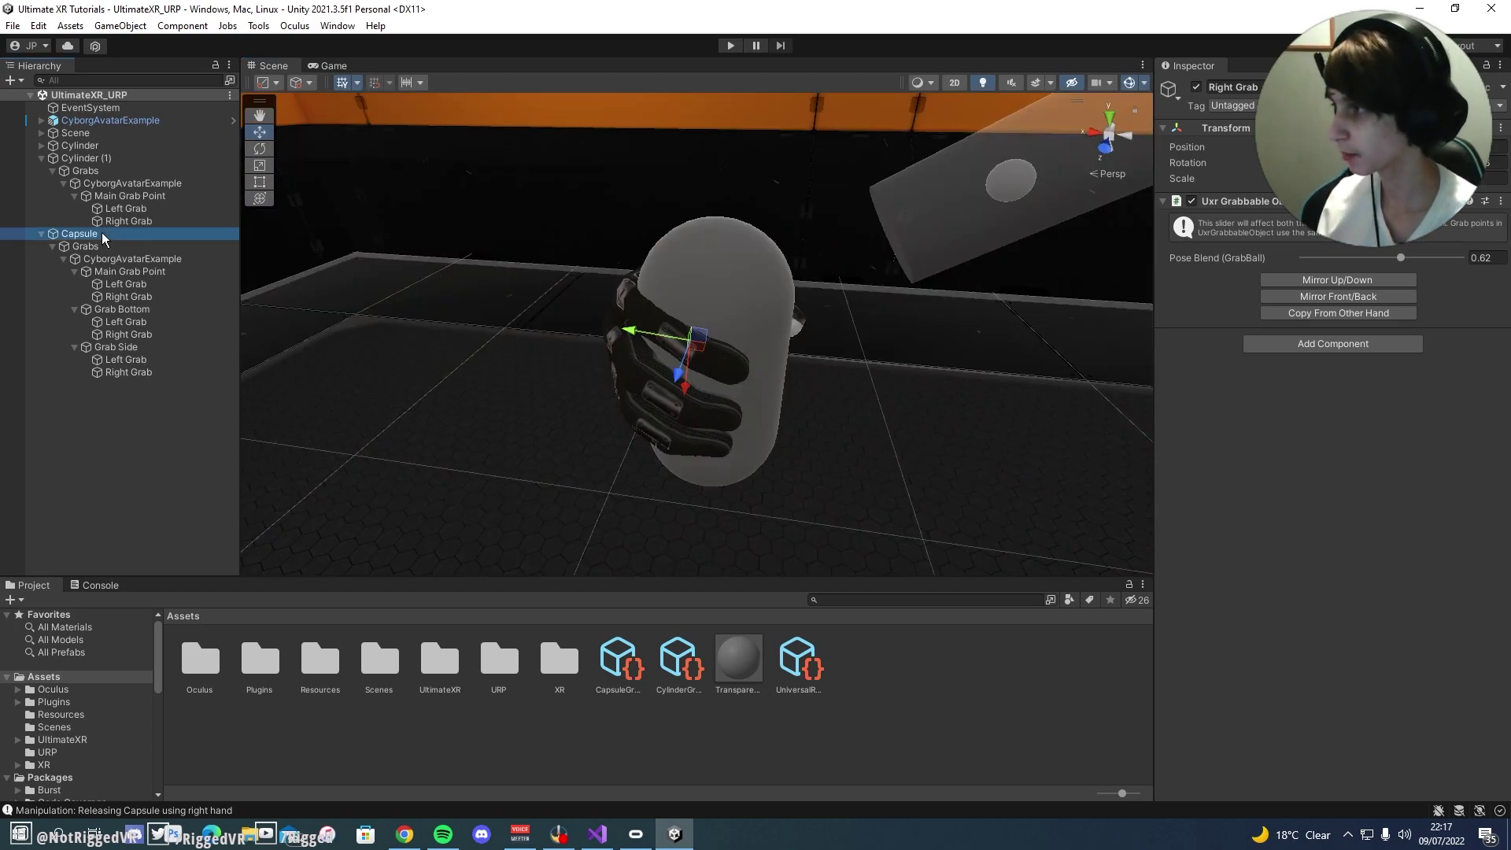
right_click_drag(788, 329, 866, 260)
scroll(1262, 486, "down", 11)
scroll(1269, 491, "down", 3)
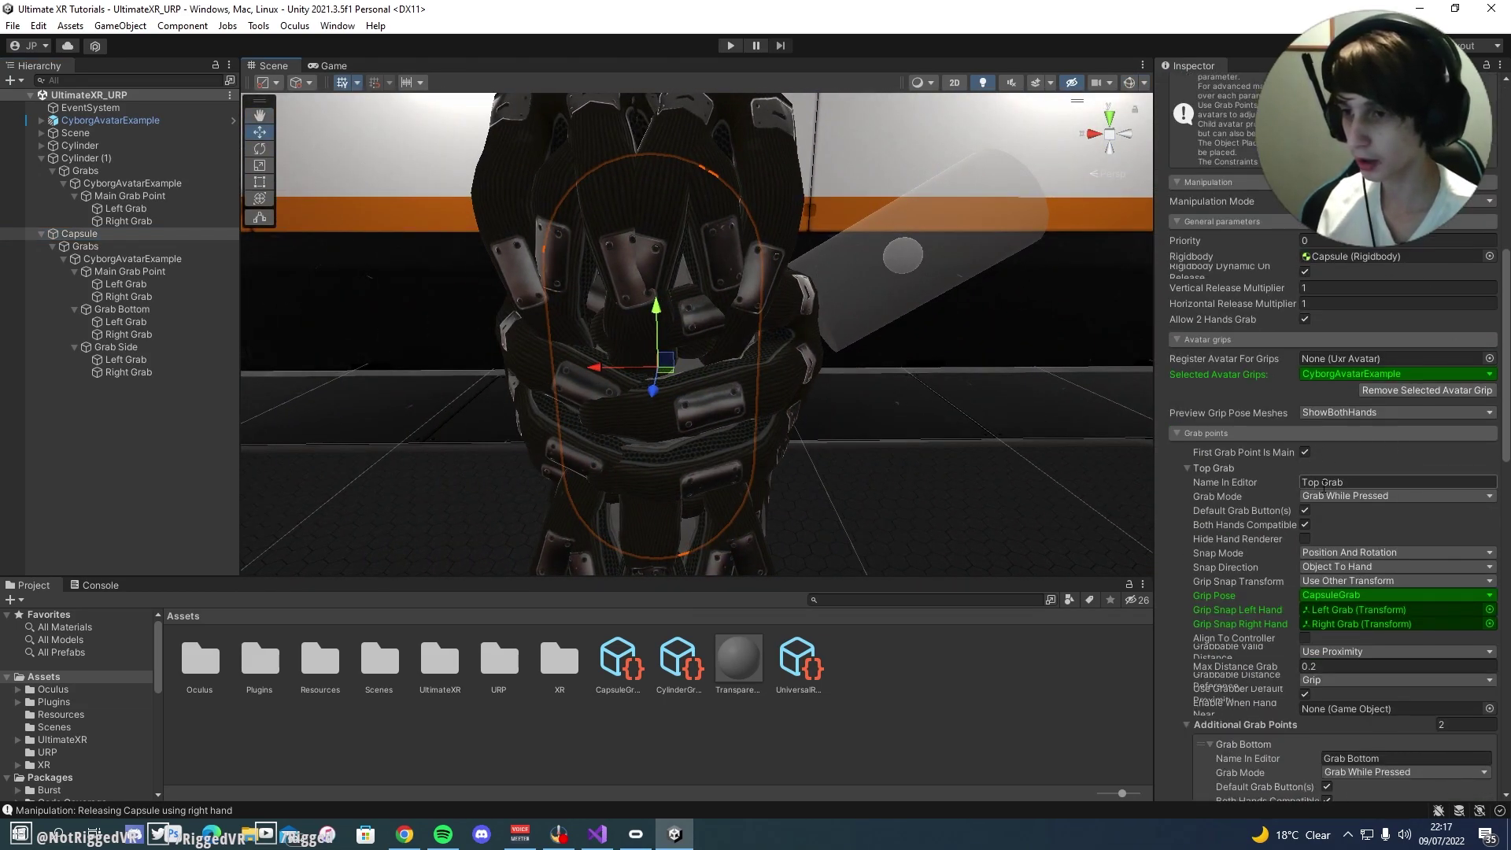
scroll(1331, 488, "down", 4)
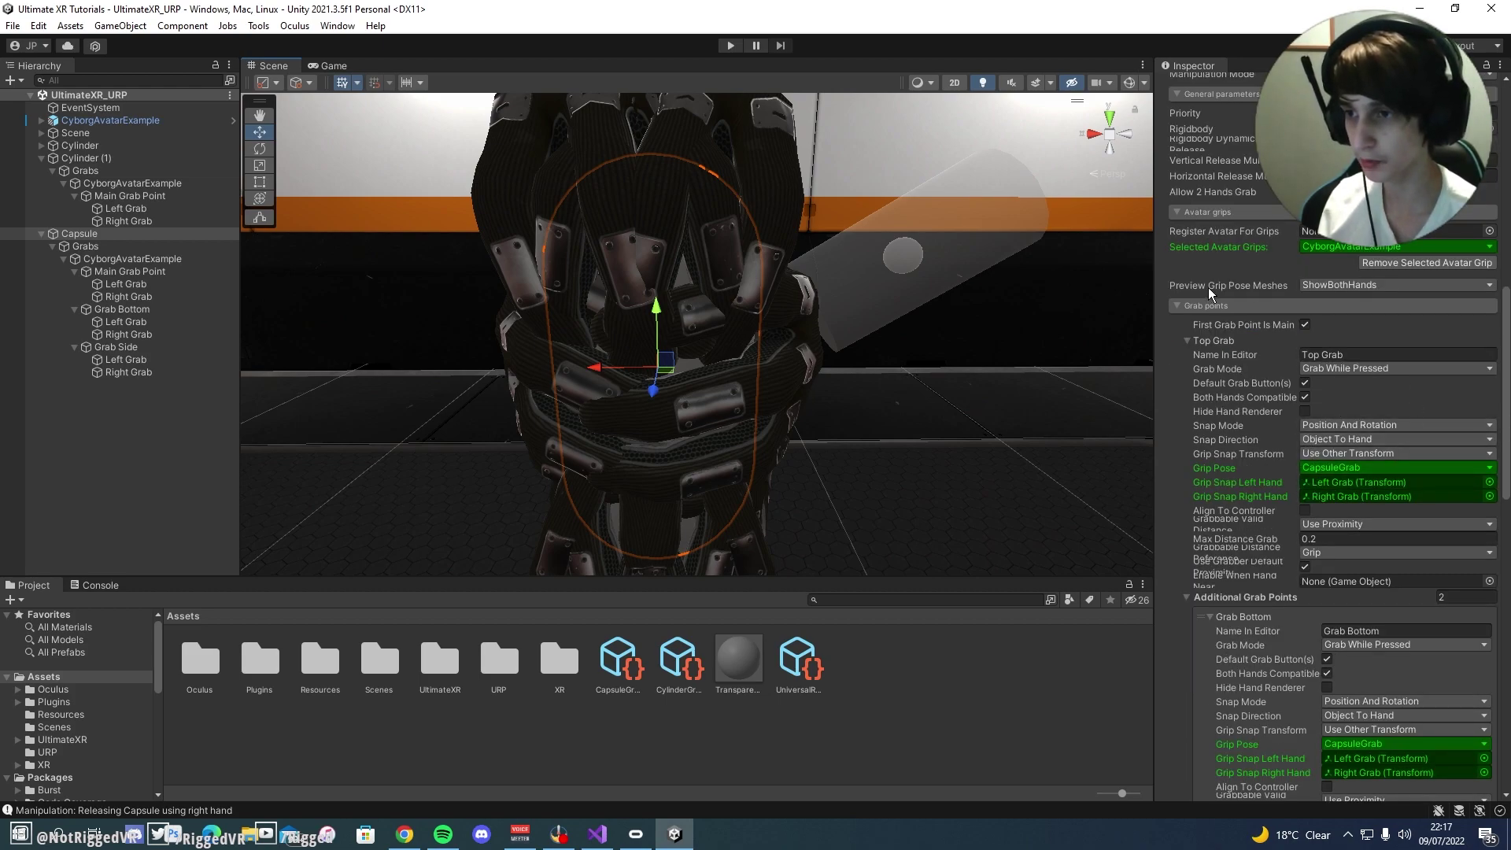
left_click(1385, 285)
left_click(1338, 294)
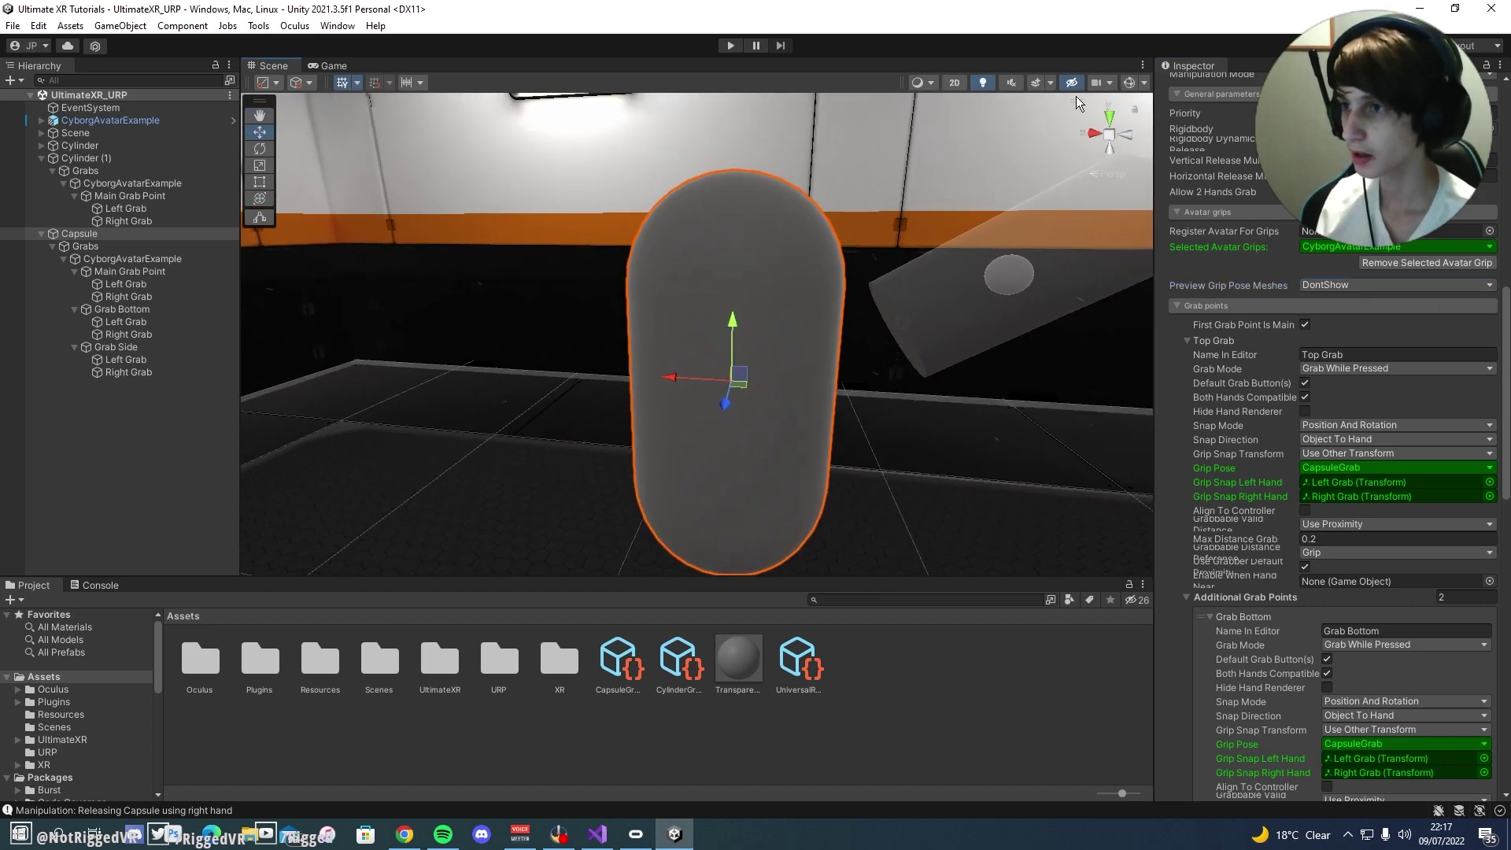
left_click(1128, 83)
left_click(1354, 287)
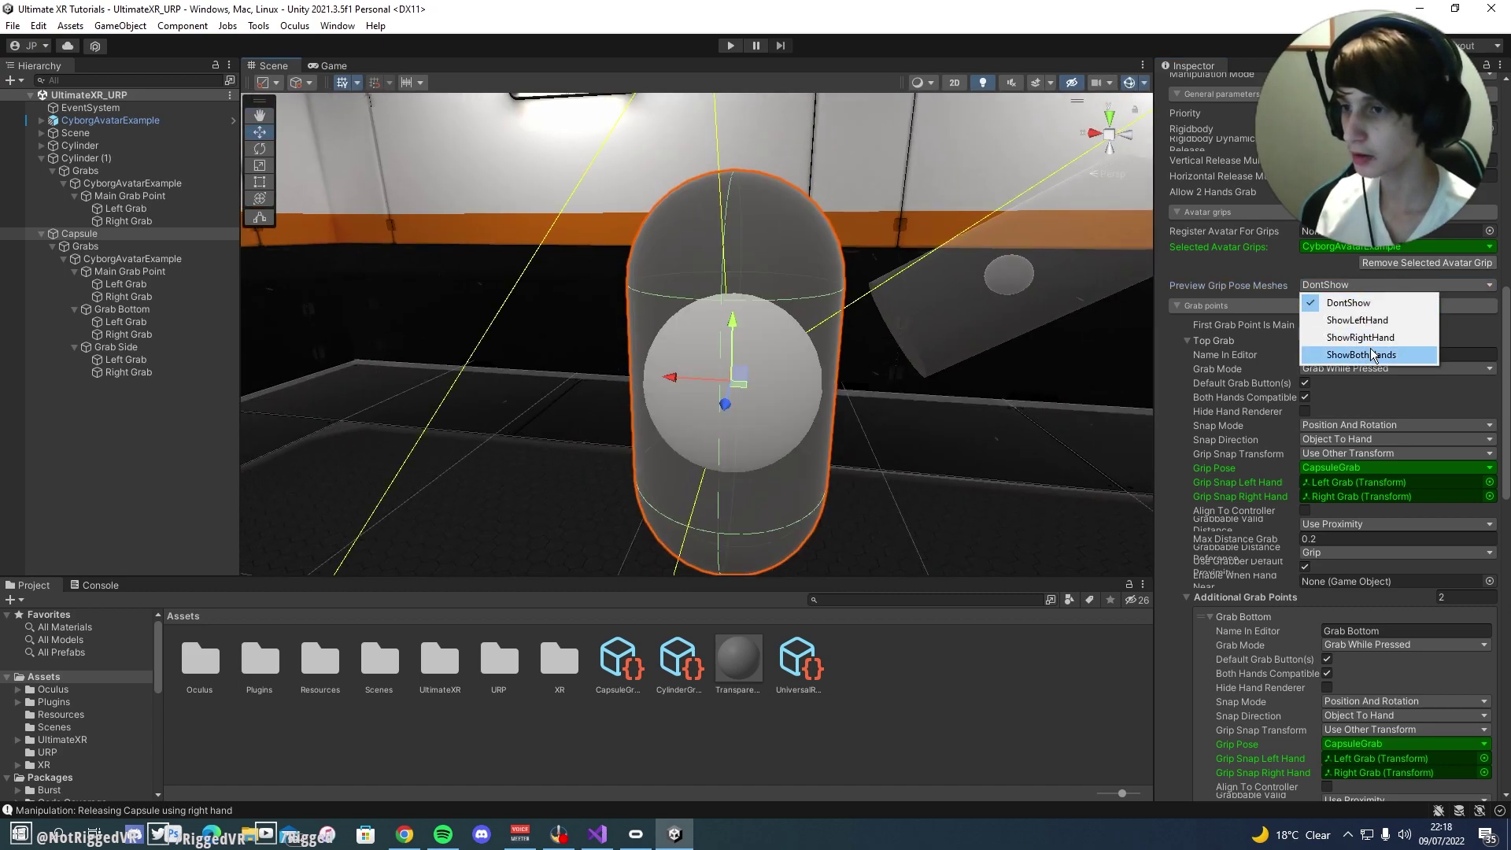
left_click(1382, 356)
Step: Deselect the capsule and run the scene to test its grab points in VR
left_click(135, 396)
right_click_drag(555, 400, 696, 431)
key("s")
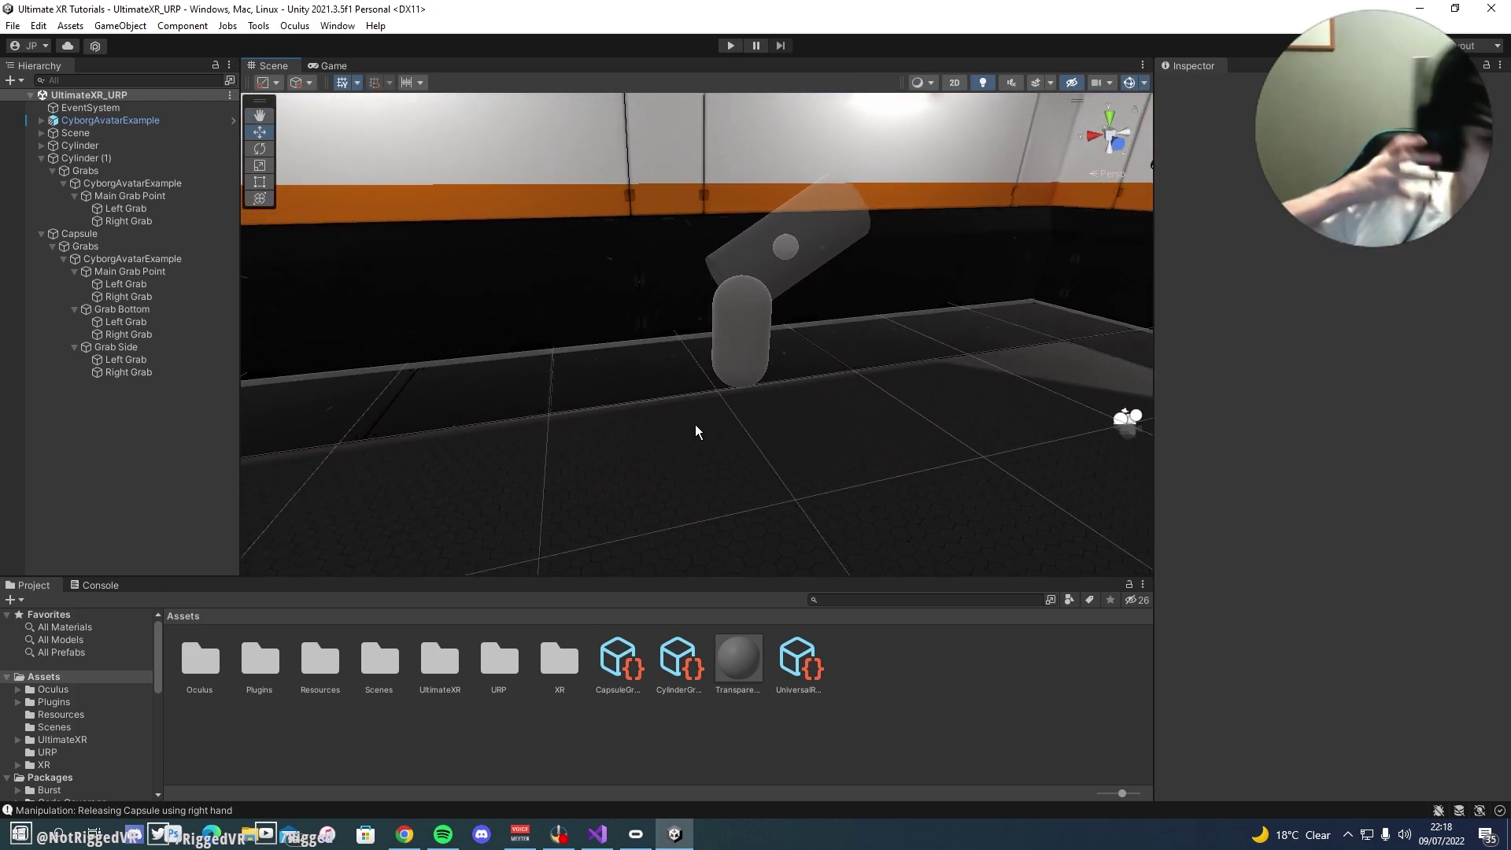
left_click(730, 45)
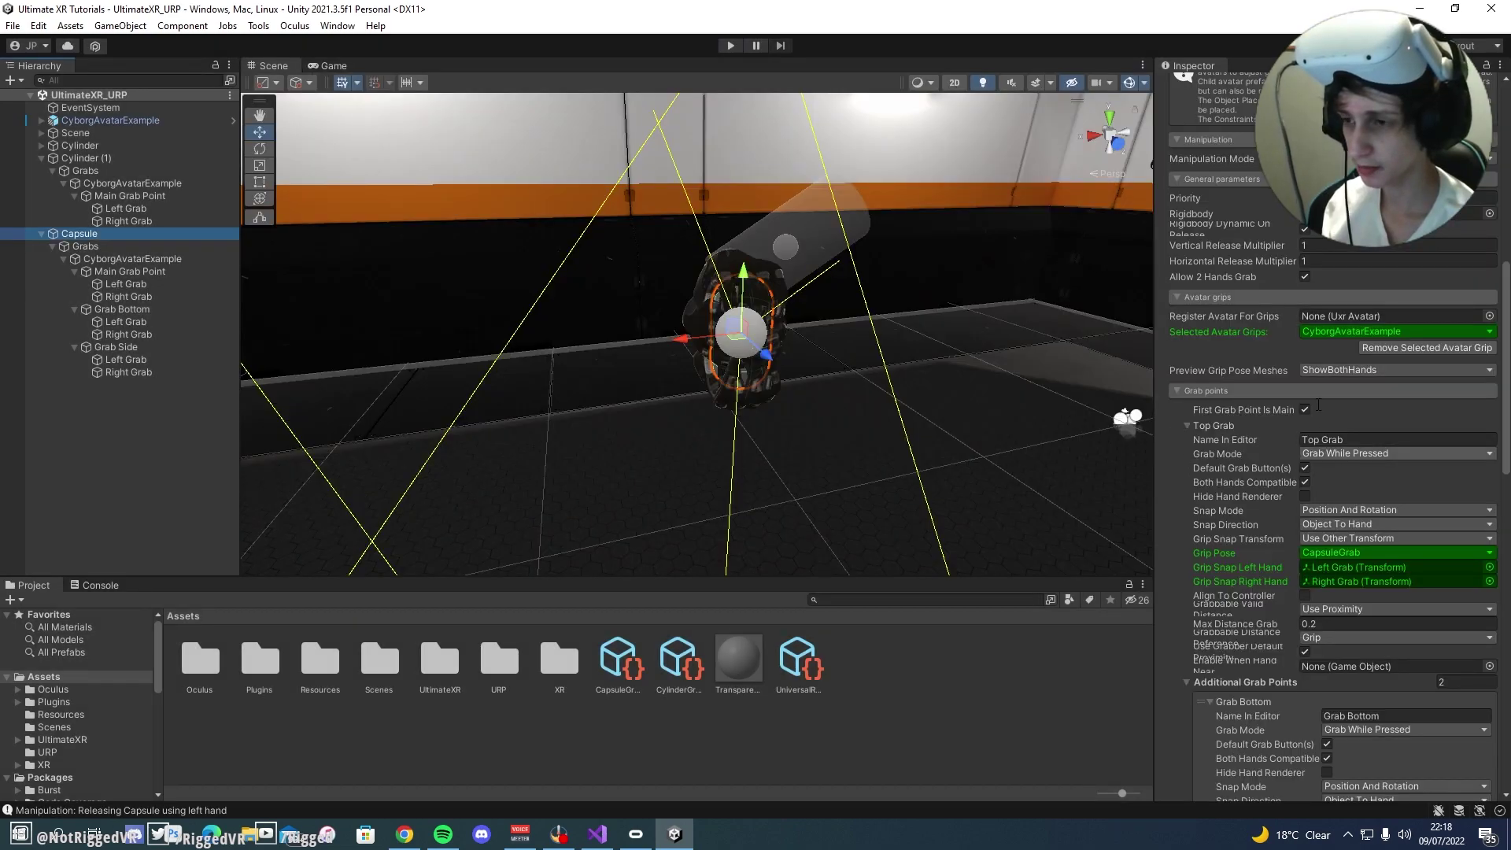
Step: Turn off Both Hands Compatible for the capsule's Top Grab and turn it back on
left_click(1303, 485)
right_click_drag(834, 470, 799, 459)
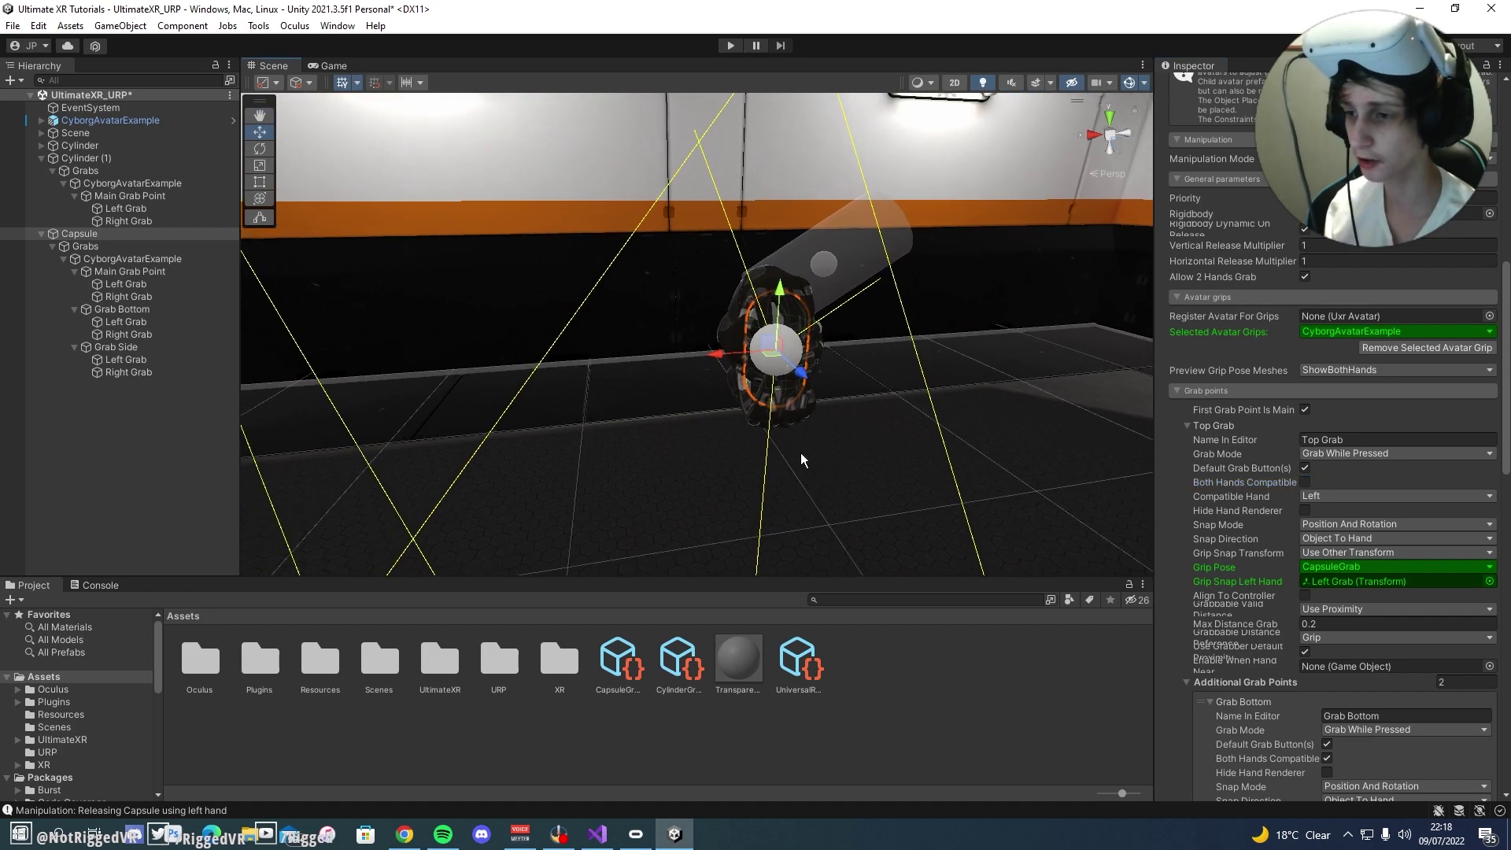
left_click(1304, 483)
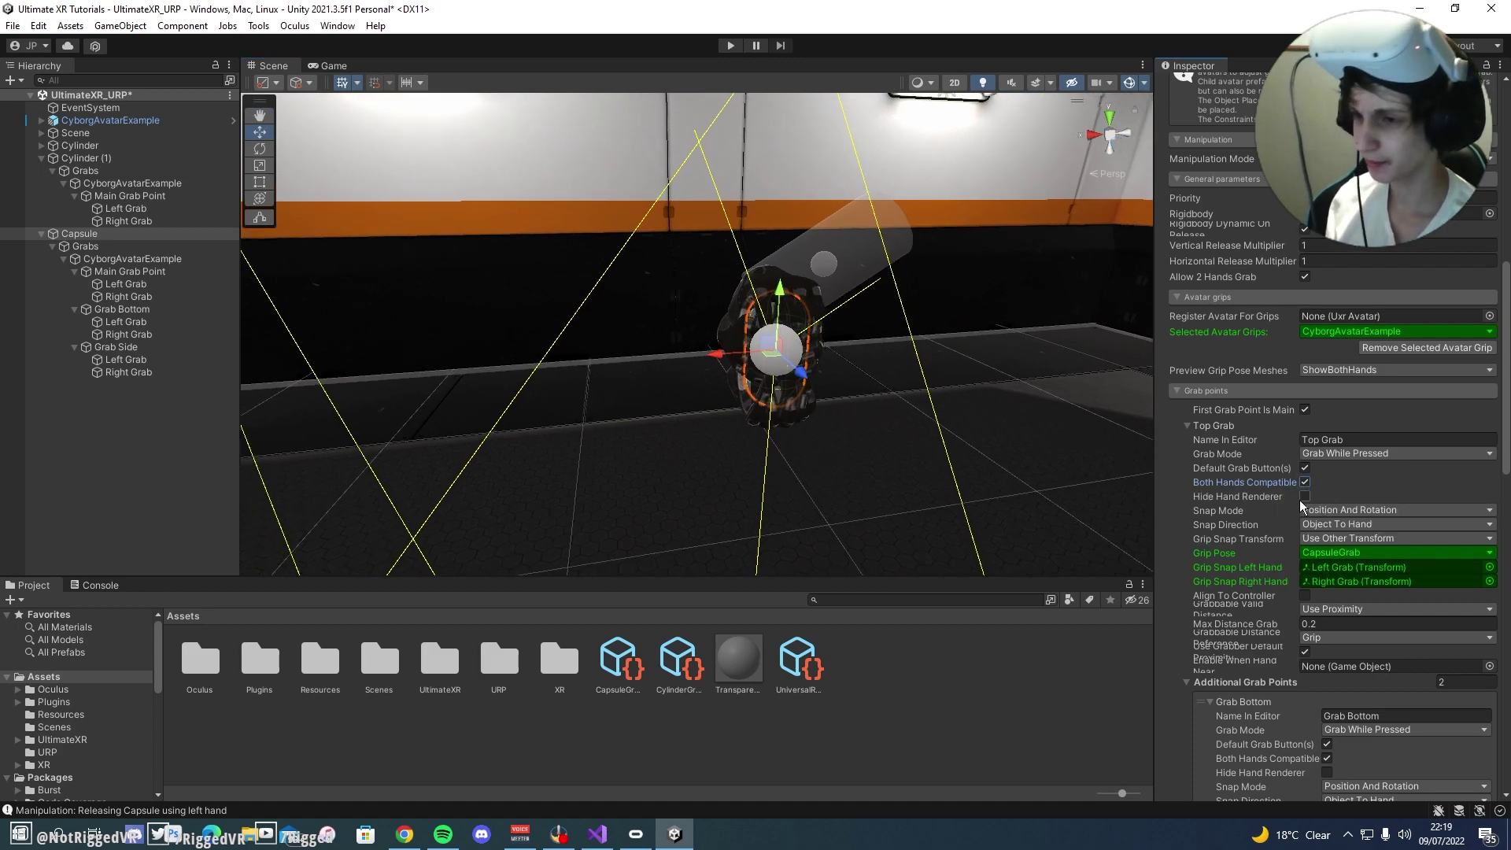
Step: Disable Allow 2 Hands Grab in the capsule's grabbable settings and save the scene
scroll(1303, 609, "down", 3)
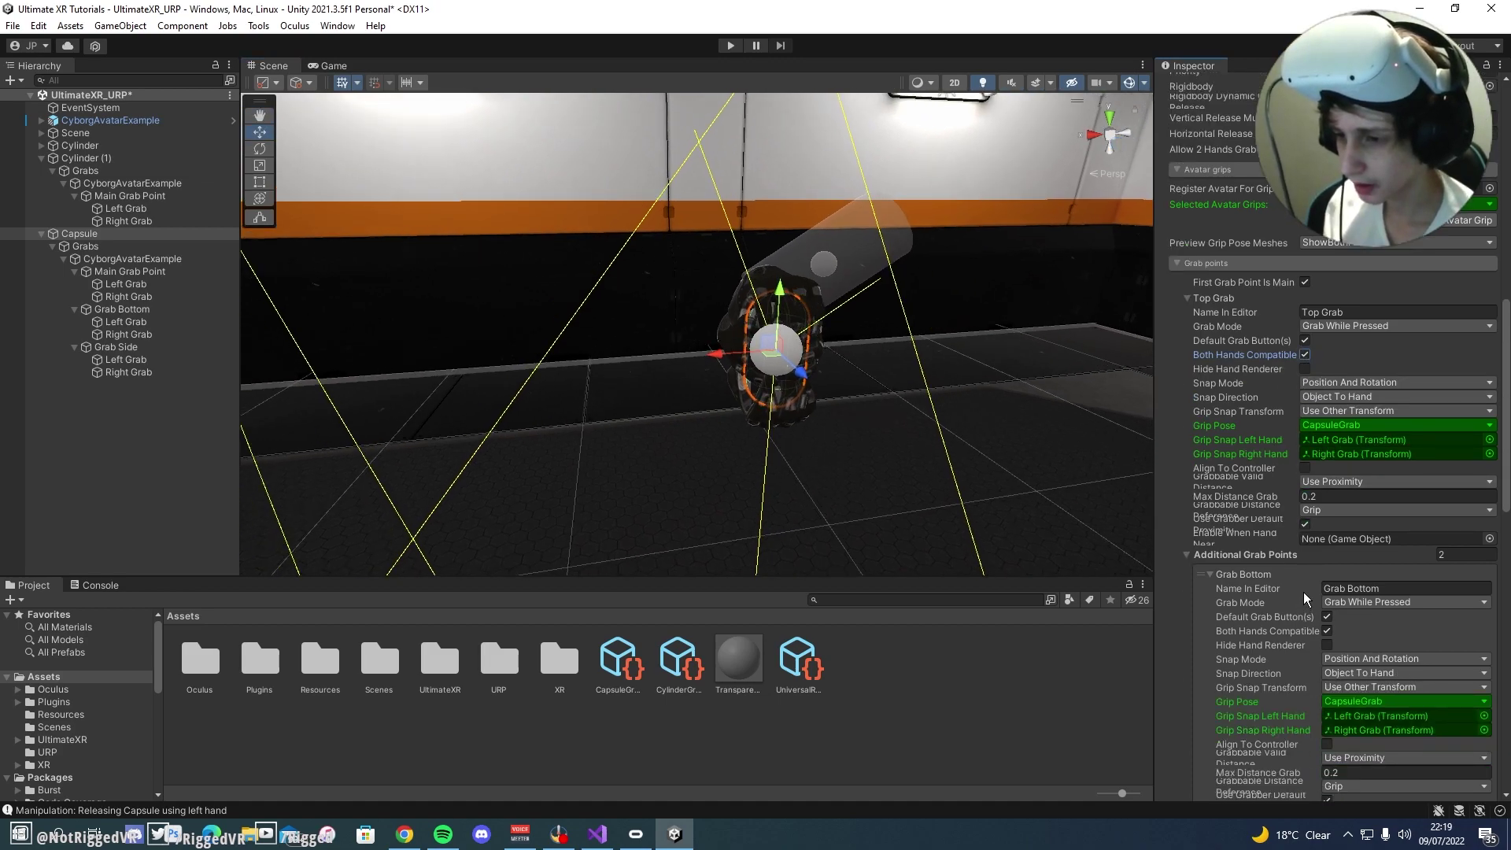
scroll(1305, 598, "down", 2)
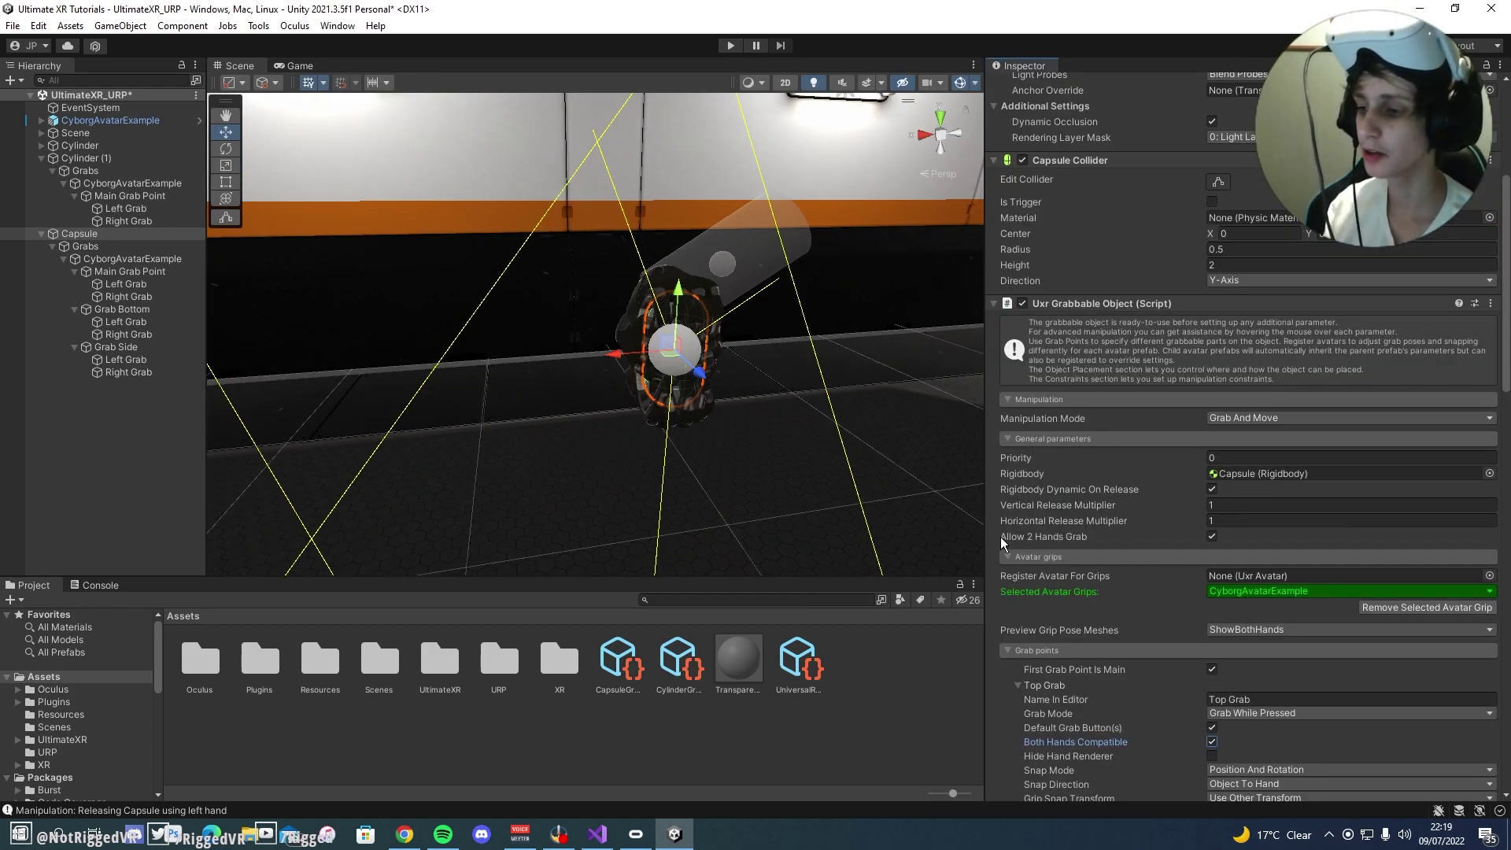
left_click(1212, 538)
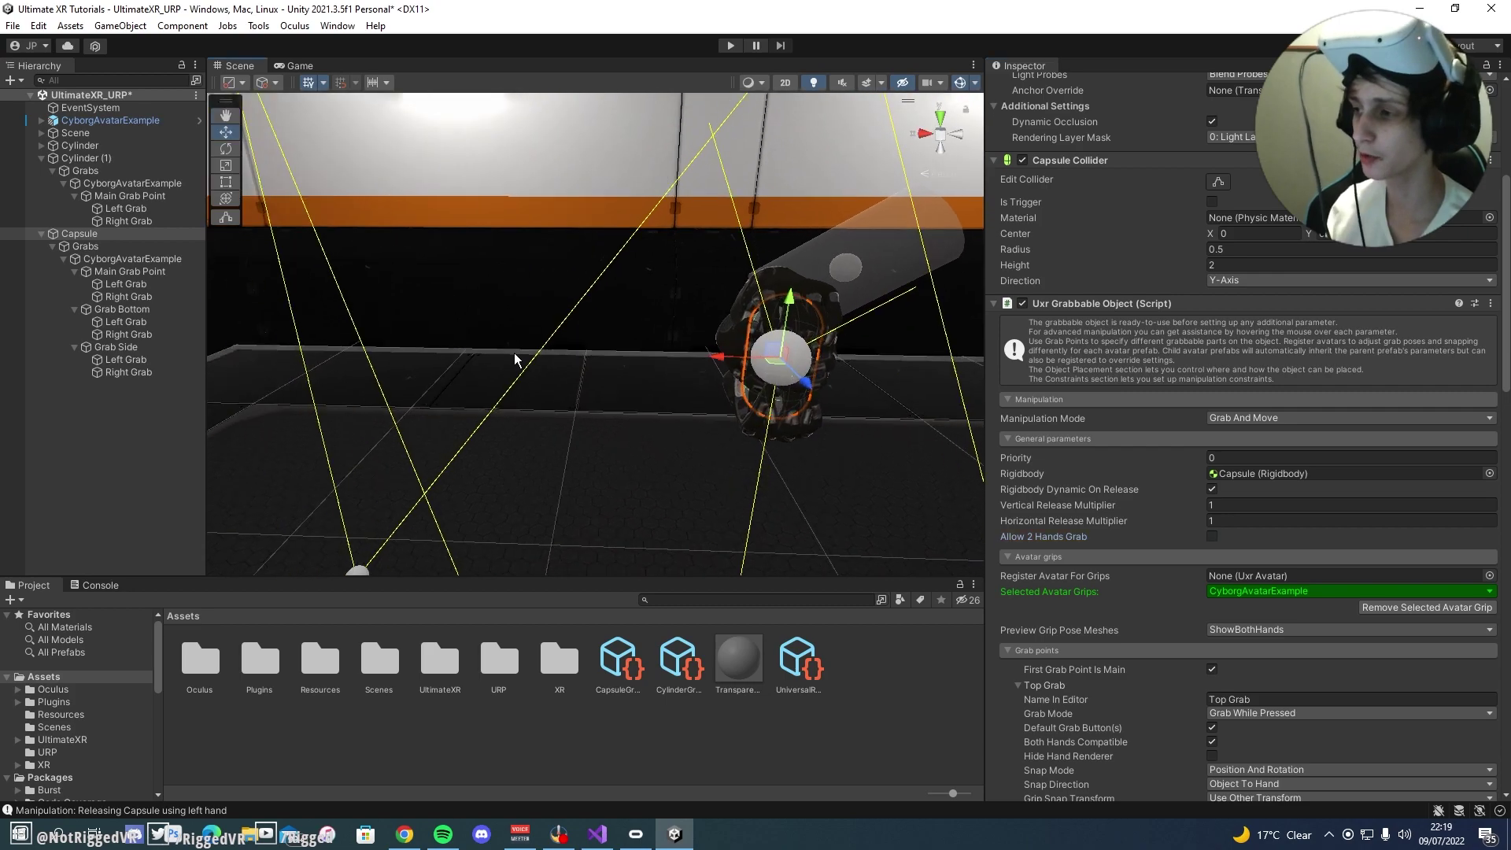
key("ctrl+s")
Step: Run the scene and maximize the Game view to test the capsule with two-handed grabbing disabled
left_click(731, 46)
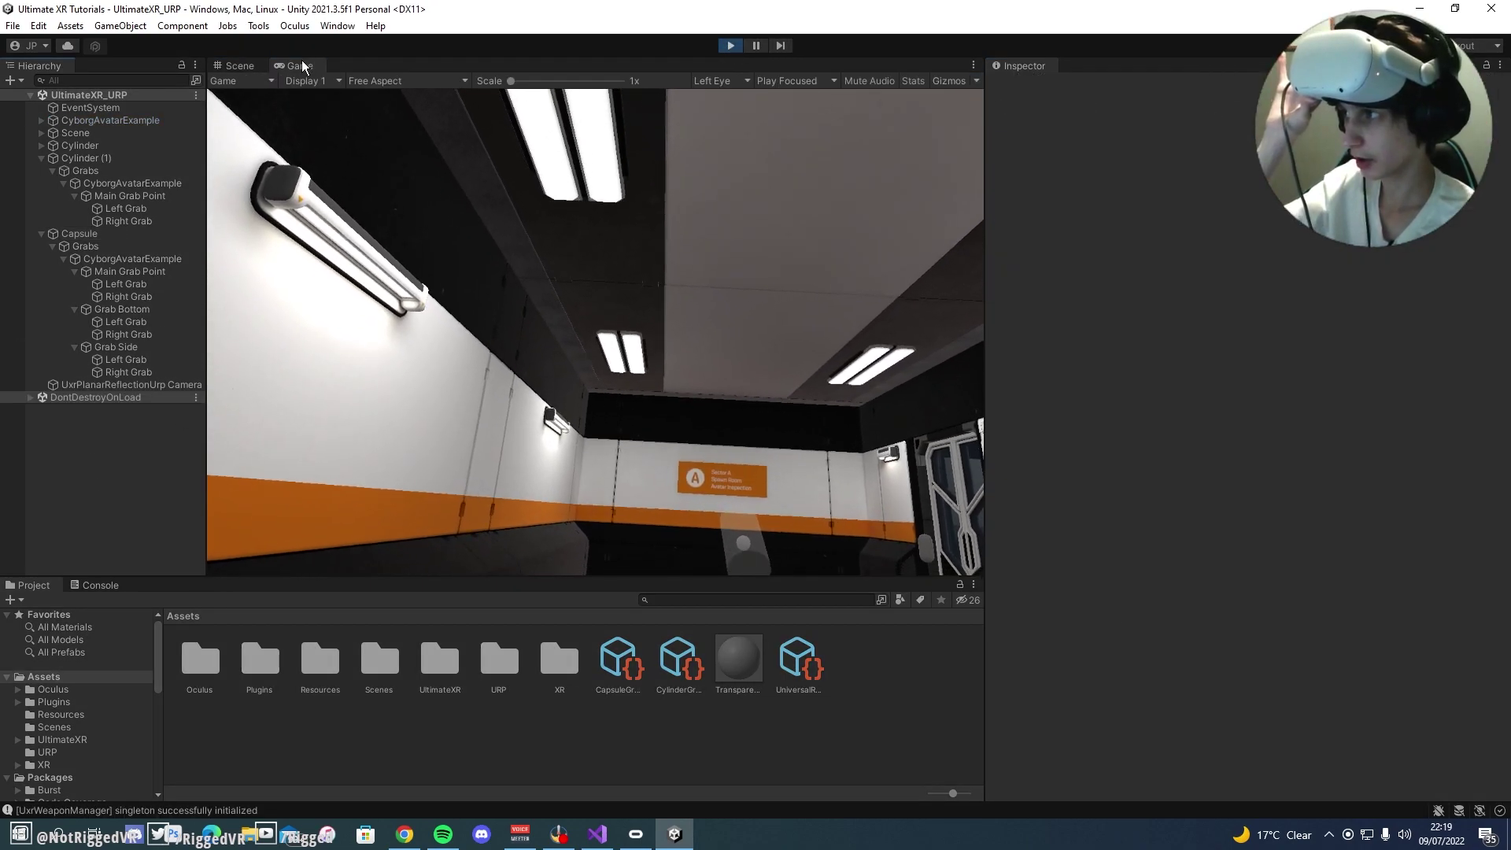
right_click(298, 65)
left_click(347, 111)
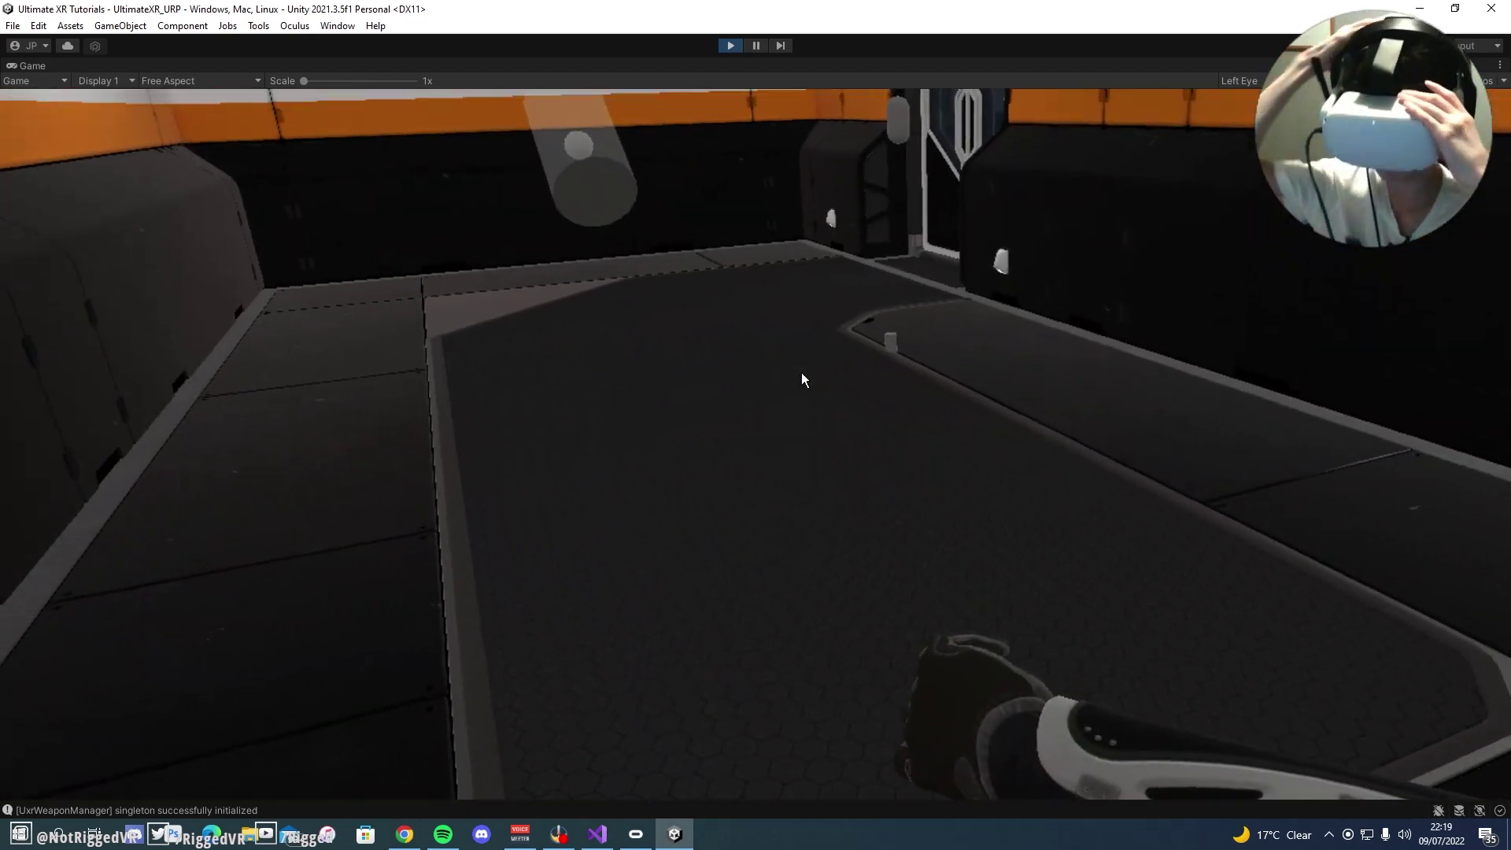